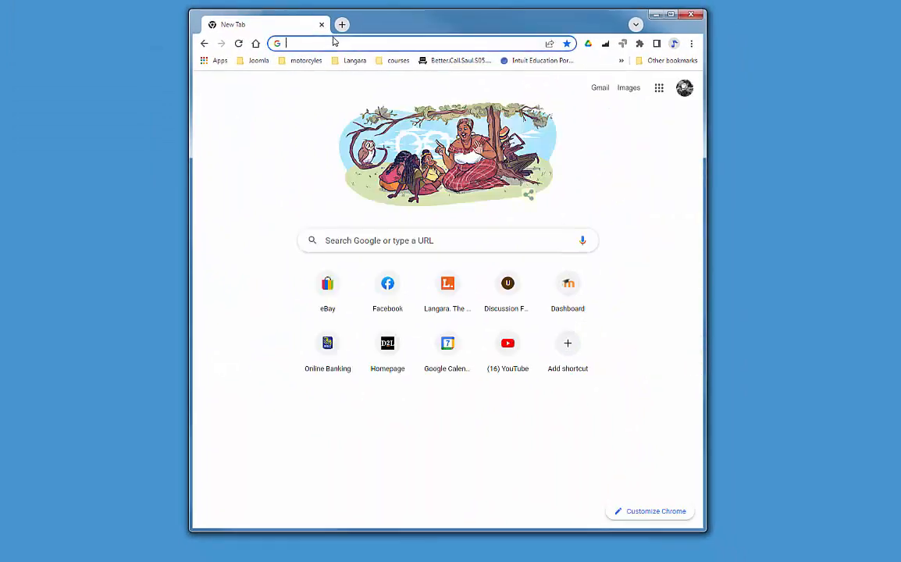
Open the QuickBooks Online test drive company at qbo.intuit.com/redir/testdrive, passing the security verification.
left_click(670, 15)
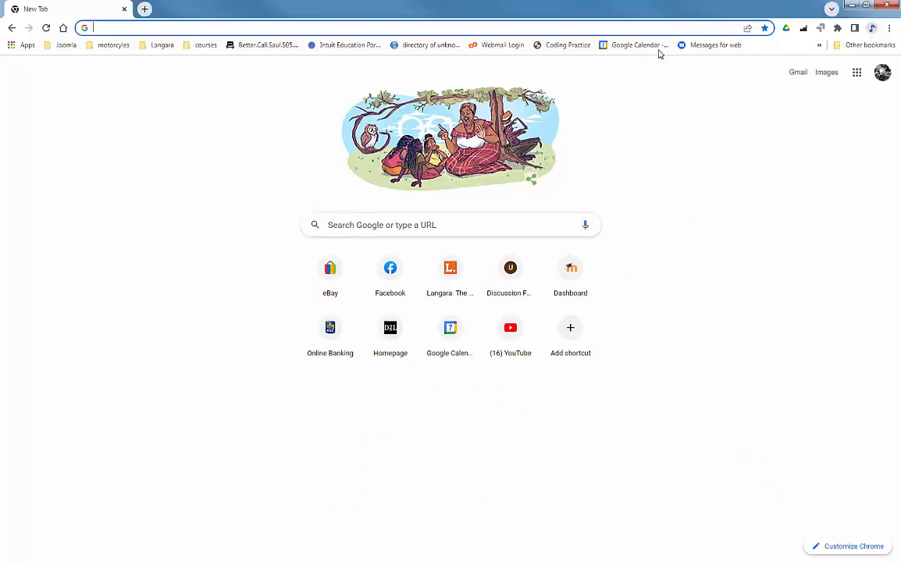
left_click(303, 27)
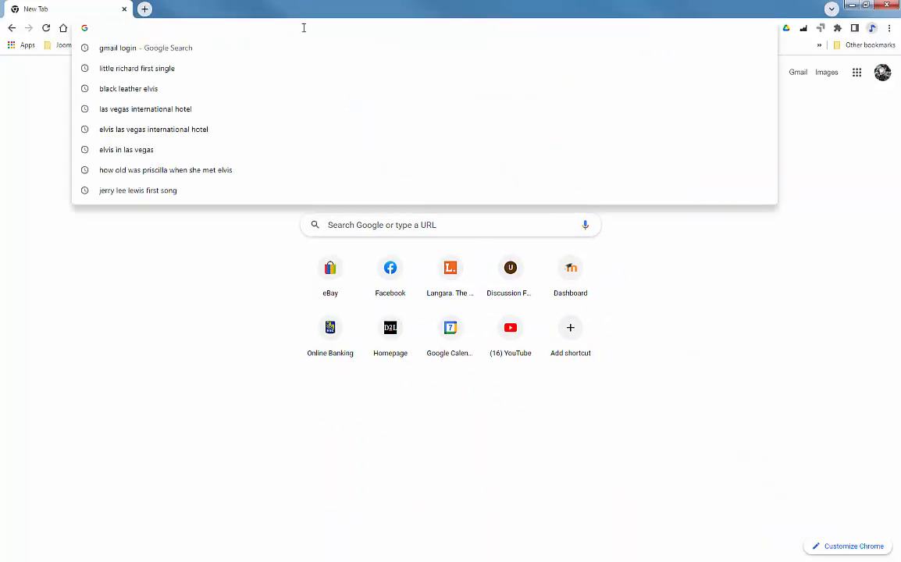
type("q")
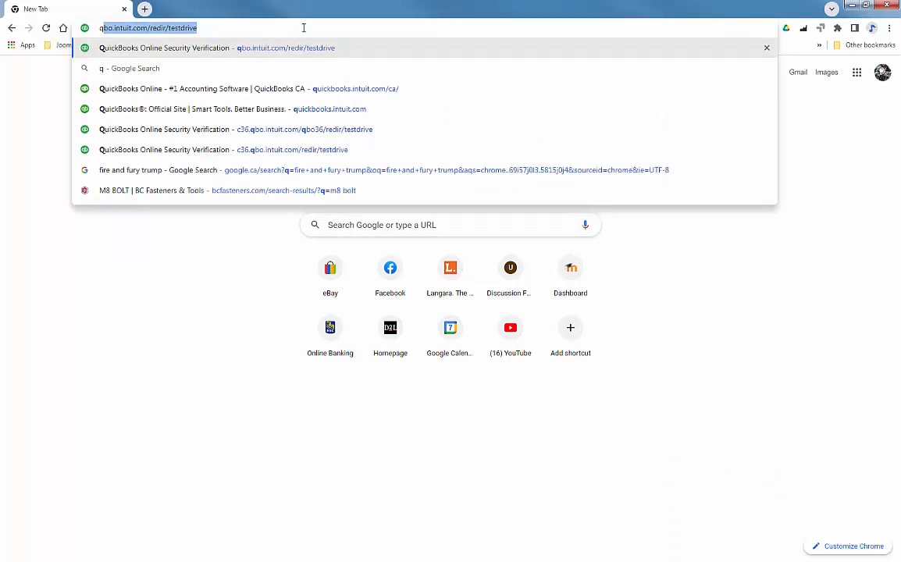
key("Right")
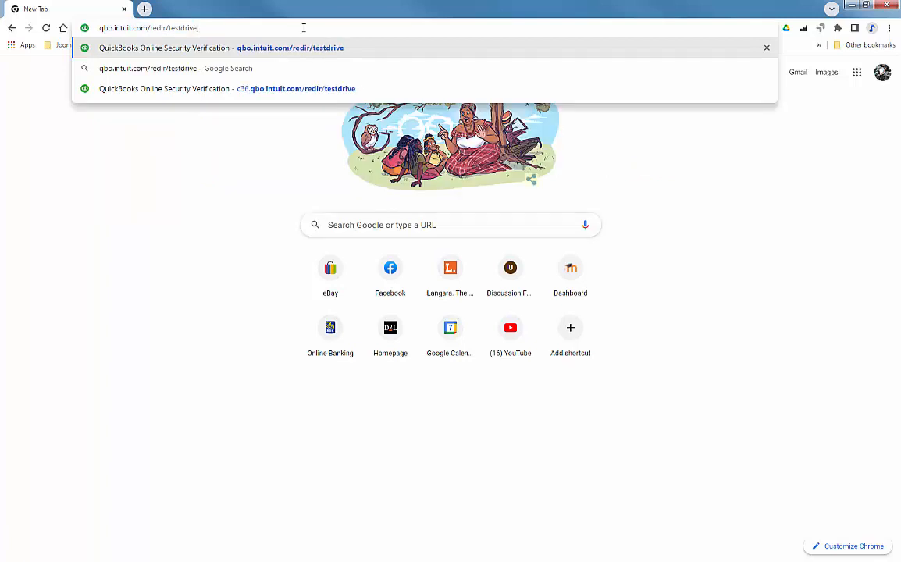
key("Return")
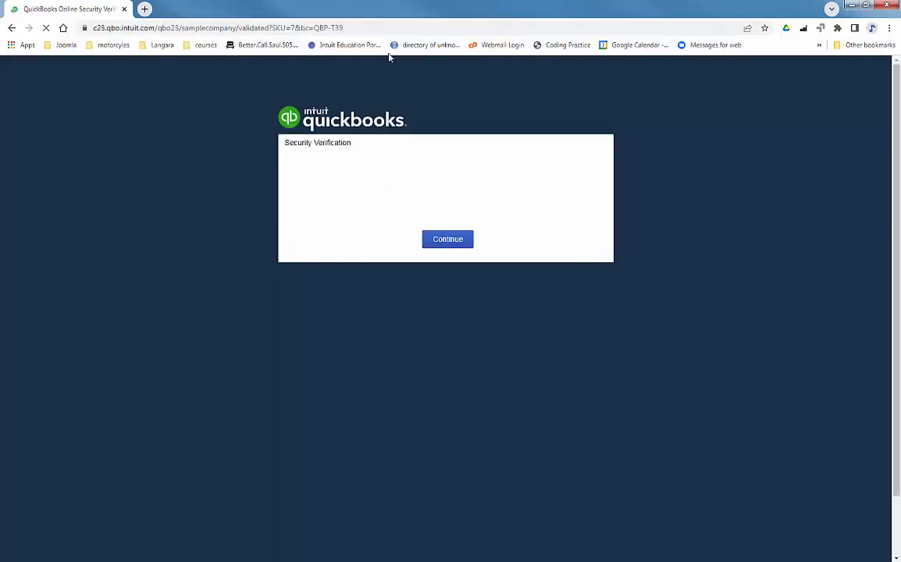
left_click(381, 185)
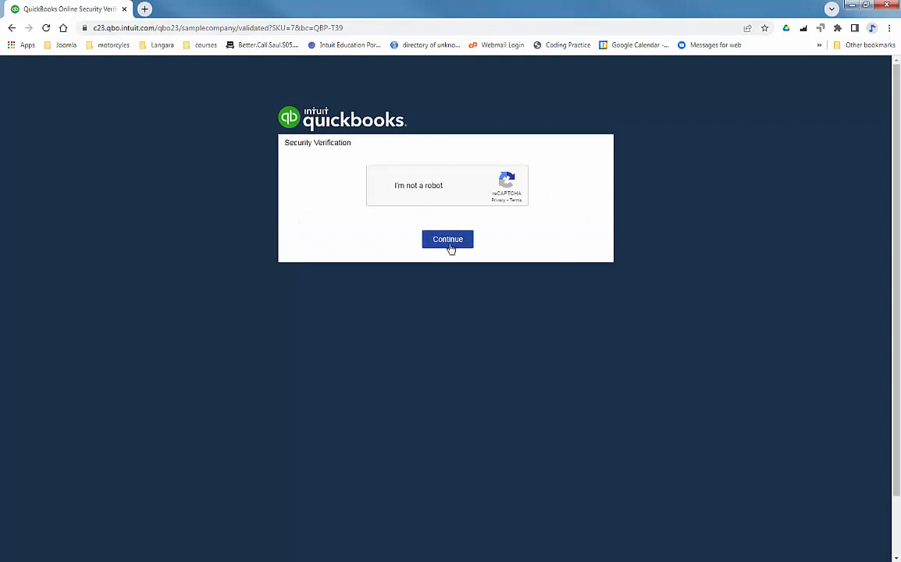
left_click(453, 242)
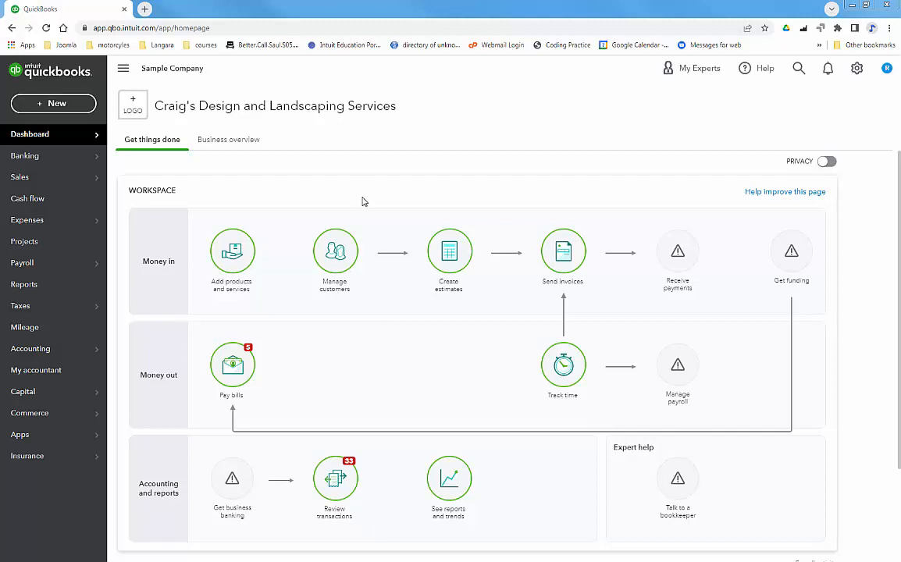
Start a new Check transaction from the Expenses list.
mouse_move(30, 221)
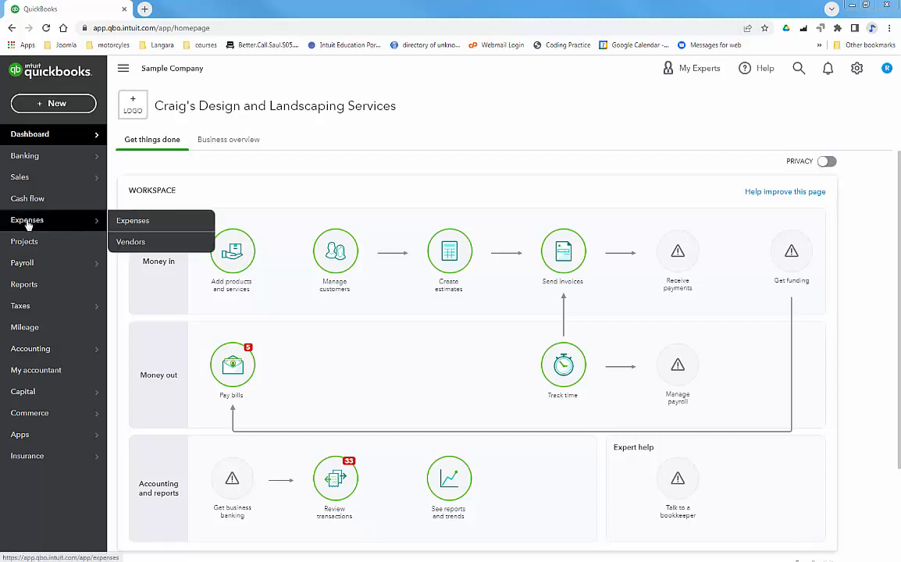
left_click(133, 222)
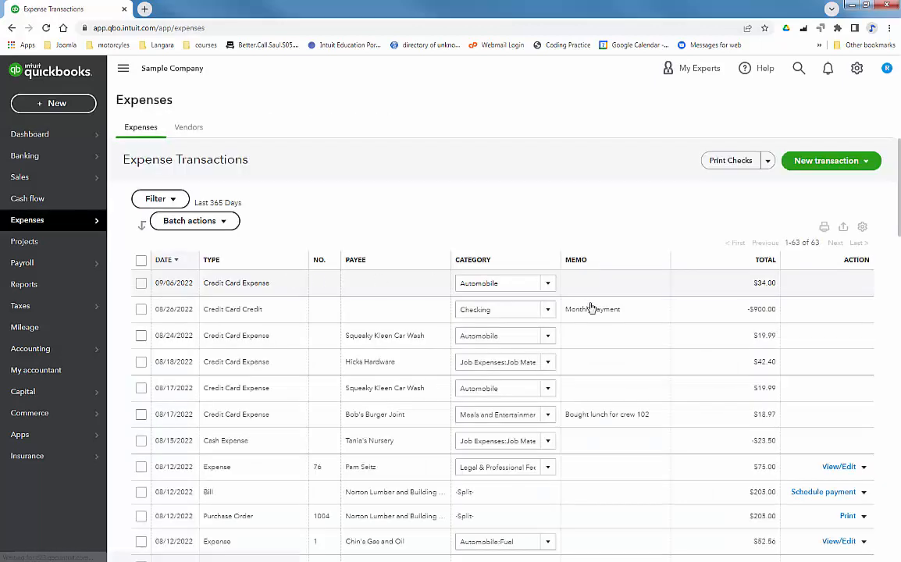
left_click(819, 164)
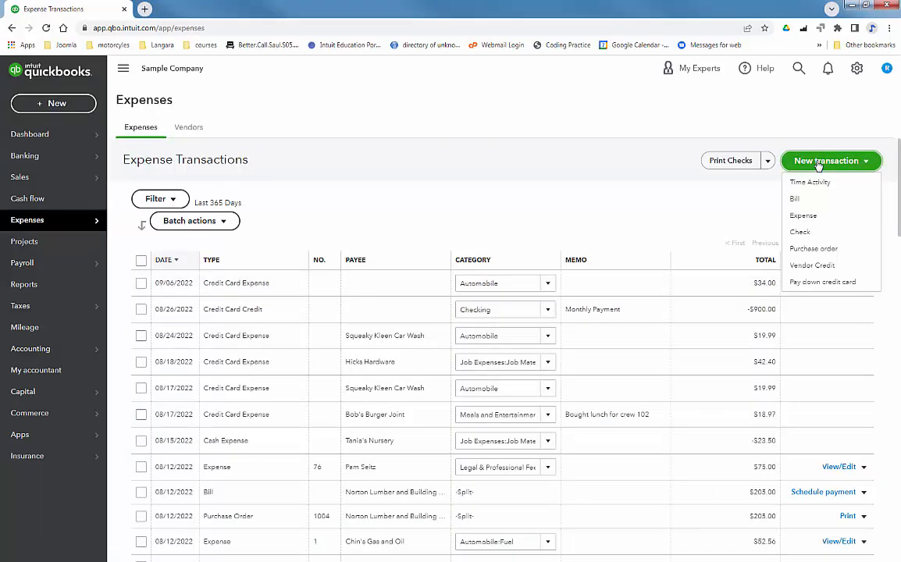
left_click(800, 235)
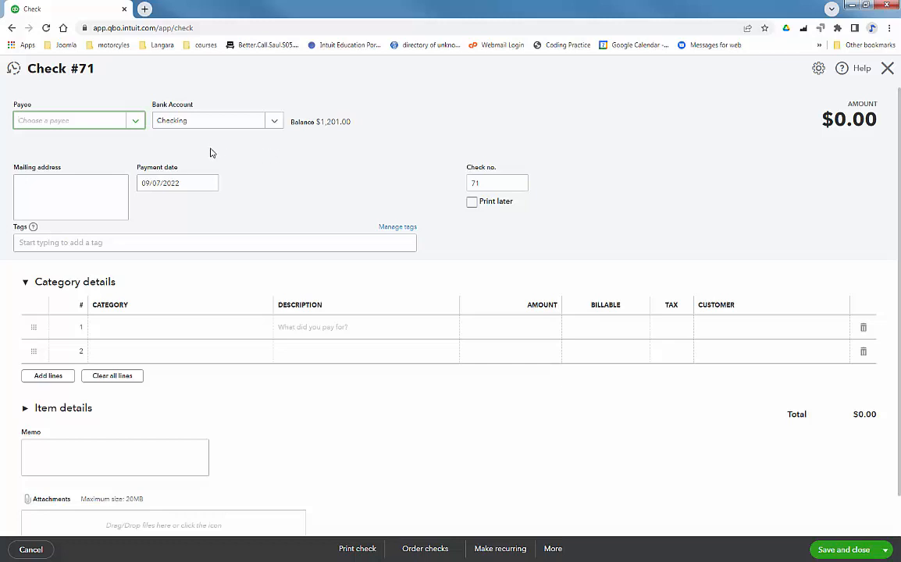
Choose Hicks Hardware as the check's payee and mark the check as Print later.
left_click(137, 123)
scroll(133, 188, "down", 3)
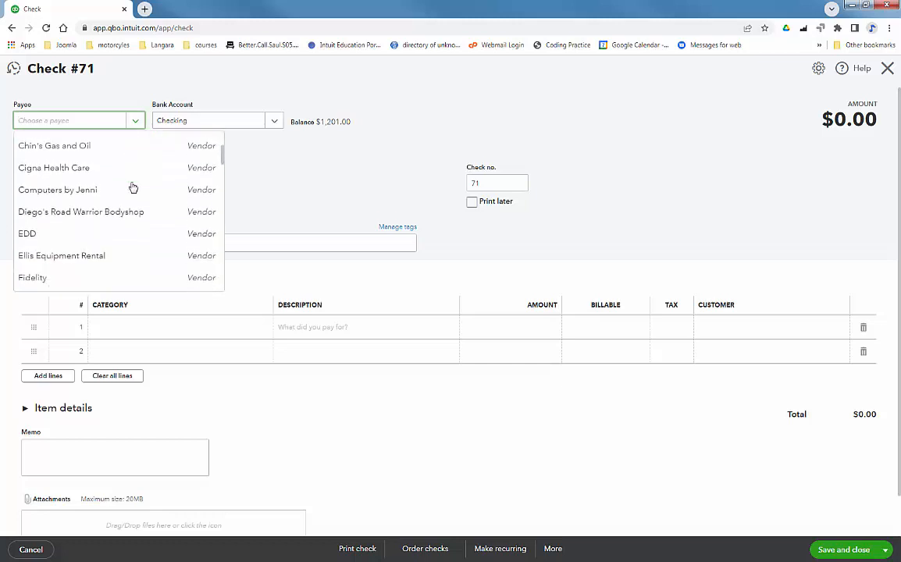
scroll(132, 188, "down", 3)
left_click(70, 213)
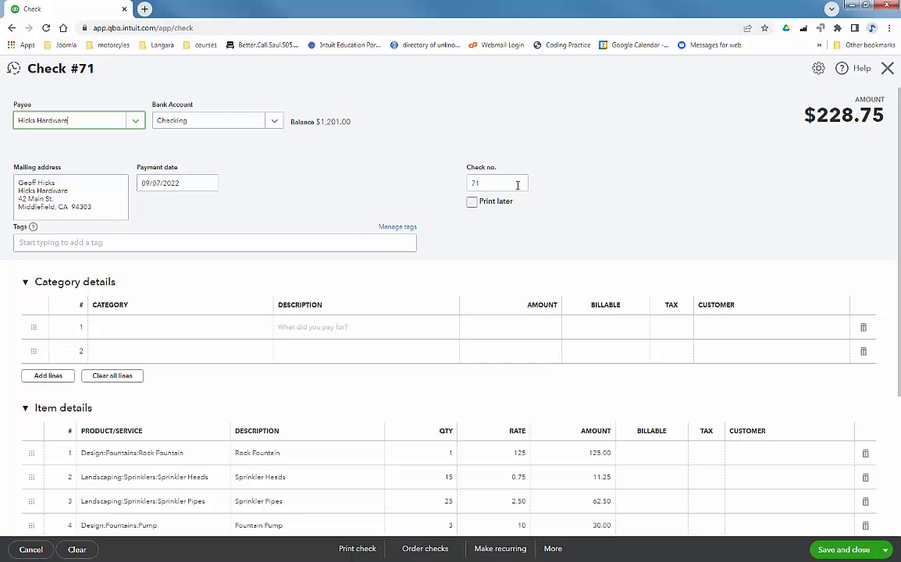
left_click(472, 204)
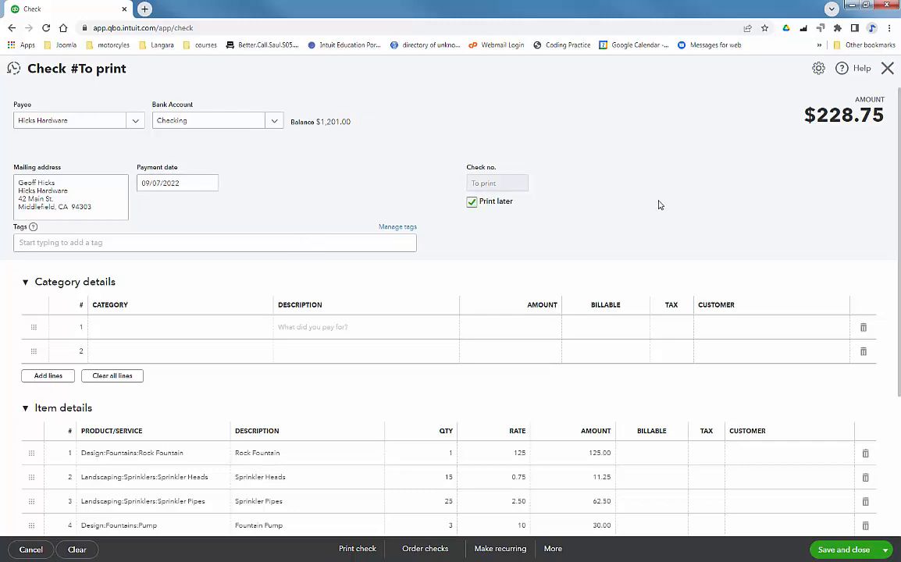
Collapse the check's Item details section.
scroll(659, 204, "down", 1)
scroll(659, 204, "down", 2)
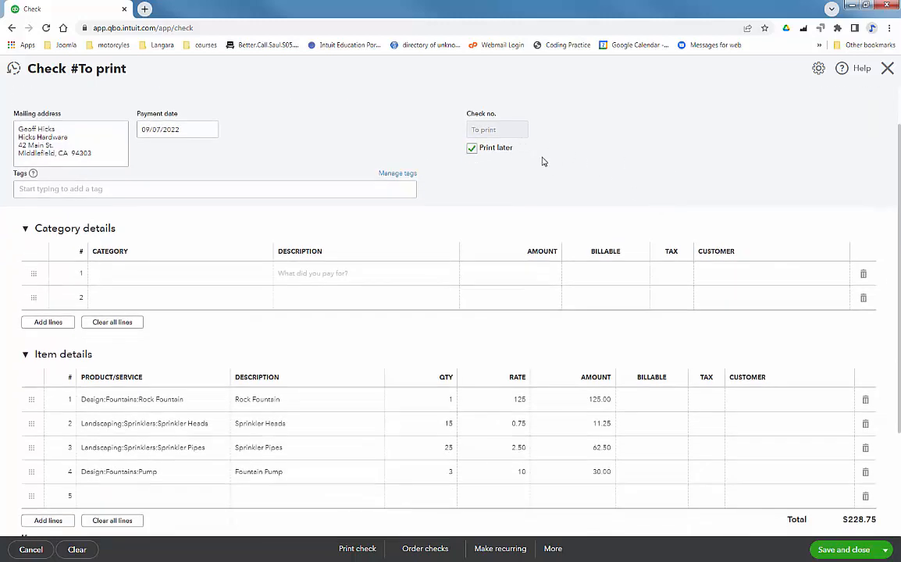
scroll(590, 159, "down", 3)
scroll(586, 153, "up", 1)
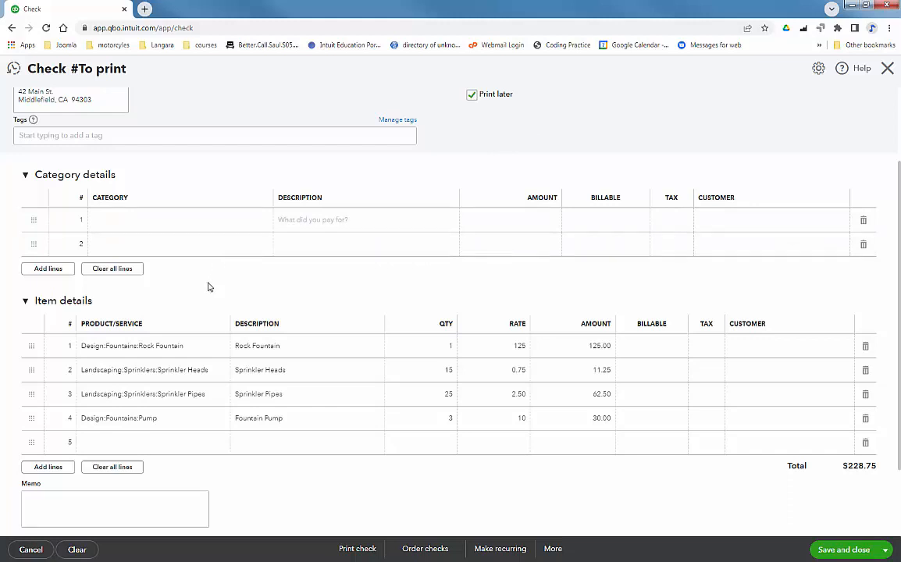
left_click(25, 303)
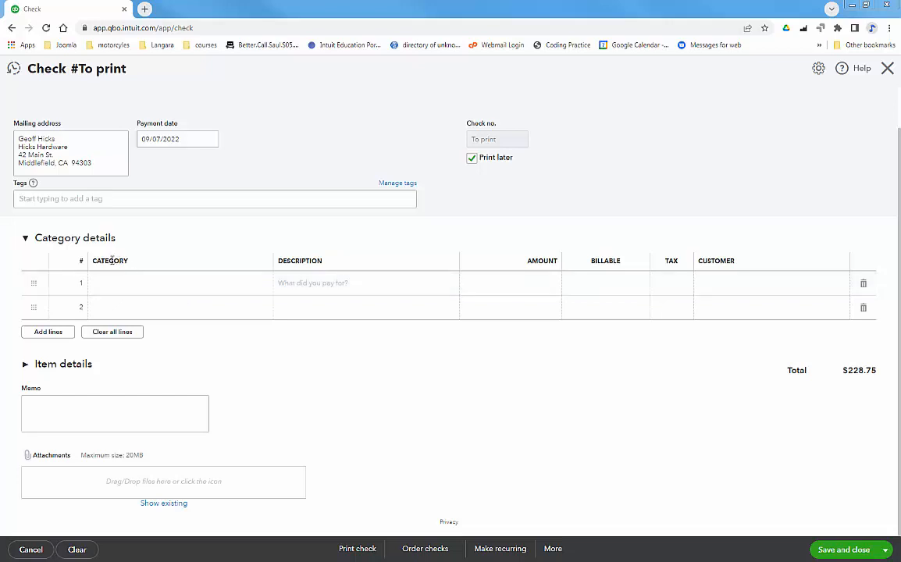
Create a Fixed Assets account with detail type Leasehold Improvements as the category of the check's first line.
left_click(131, 286)
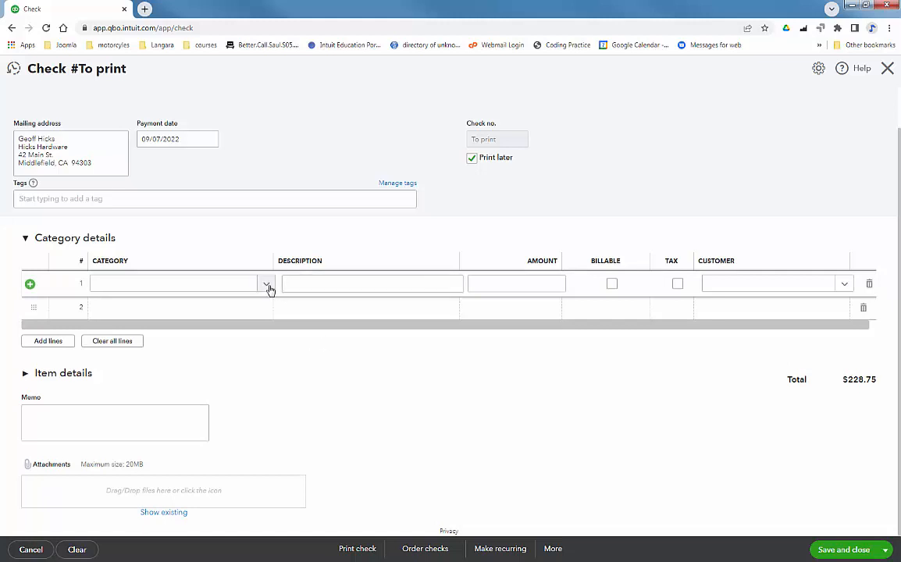
left_click(269, 287)
left_click(405, 355)
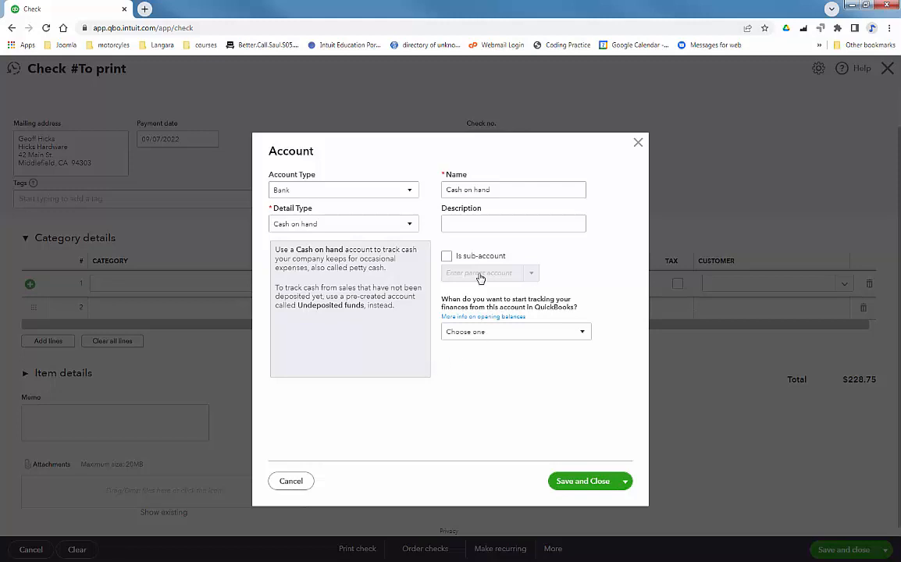
left_click(359, 195)
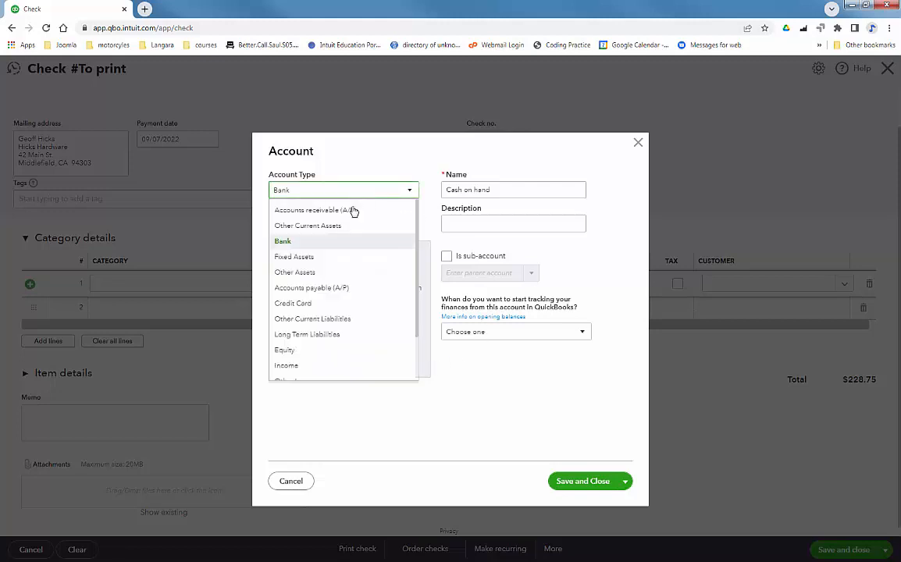
left_click(316, 257)
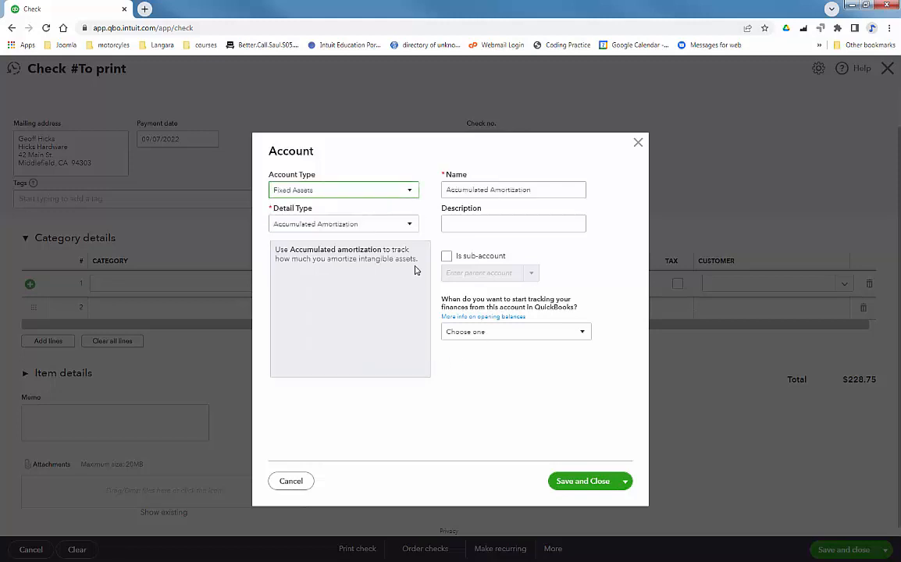
left_click(323, 226)
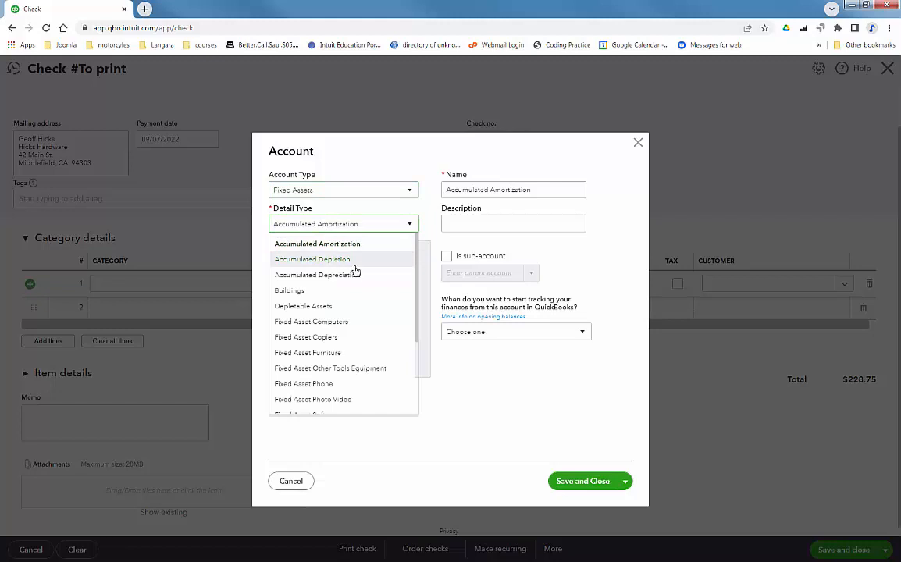
scroll(355, 270, "down", 3)
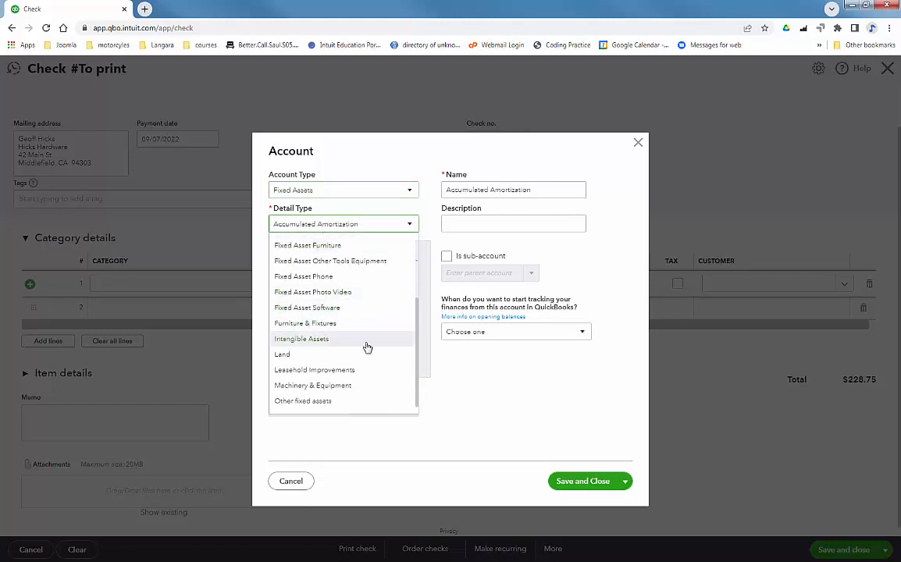
left_click(338, 370)
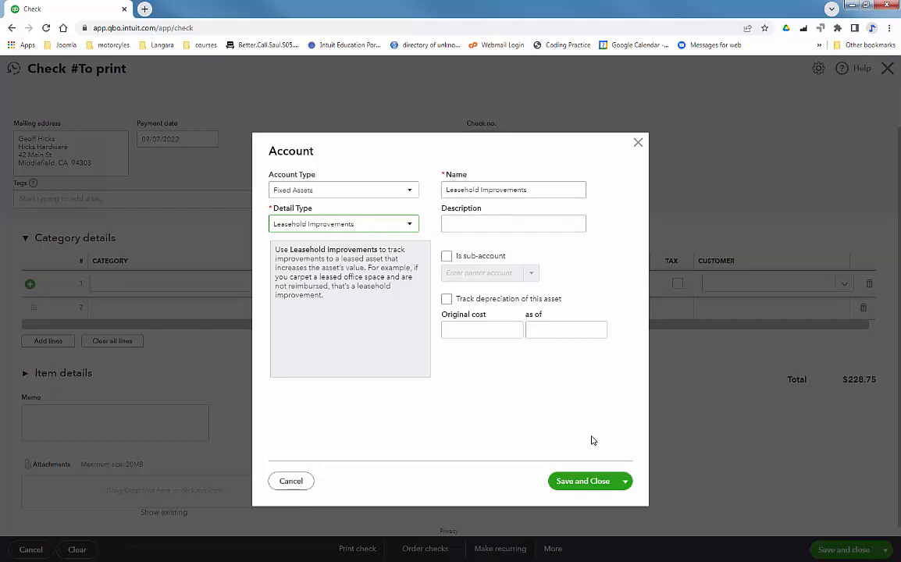
left_click(589, 482)
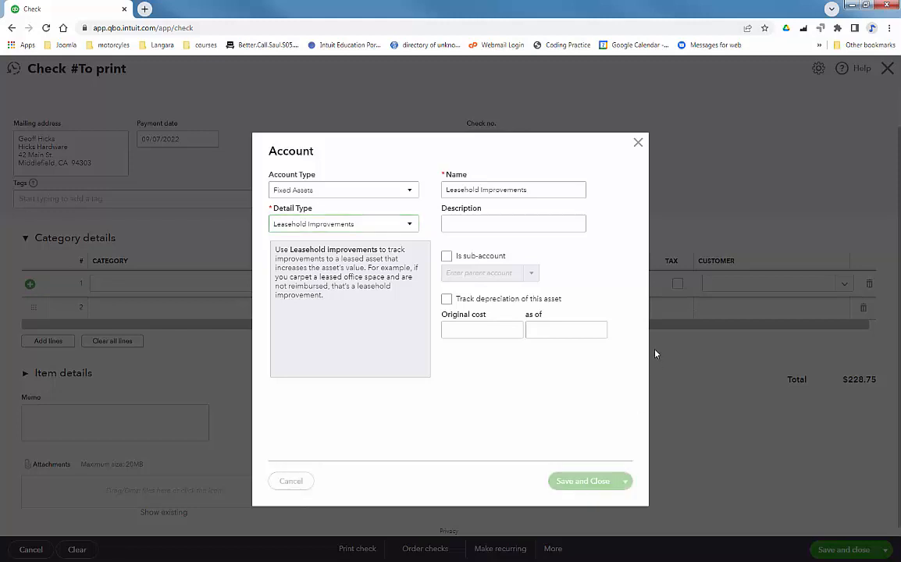
Describe the Leasehold Improvements line as Warehouse Shelving, set its amount to 289.95, and enter HH 257 as the check's memo.
left_click(364, 283)
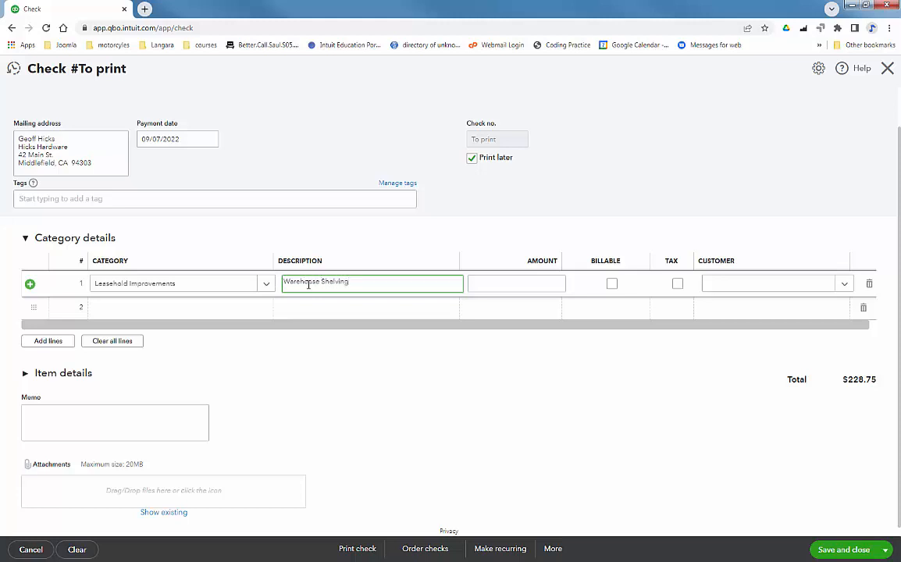
left_click(517, 286)
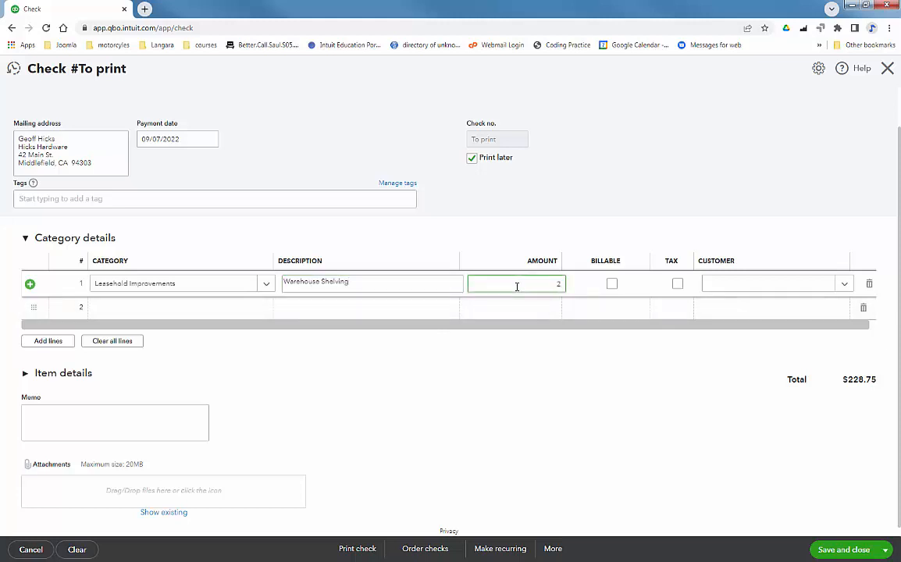
type("289.95")
key("Tab")
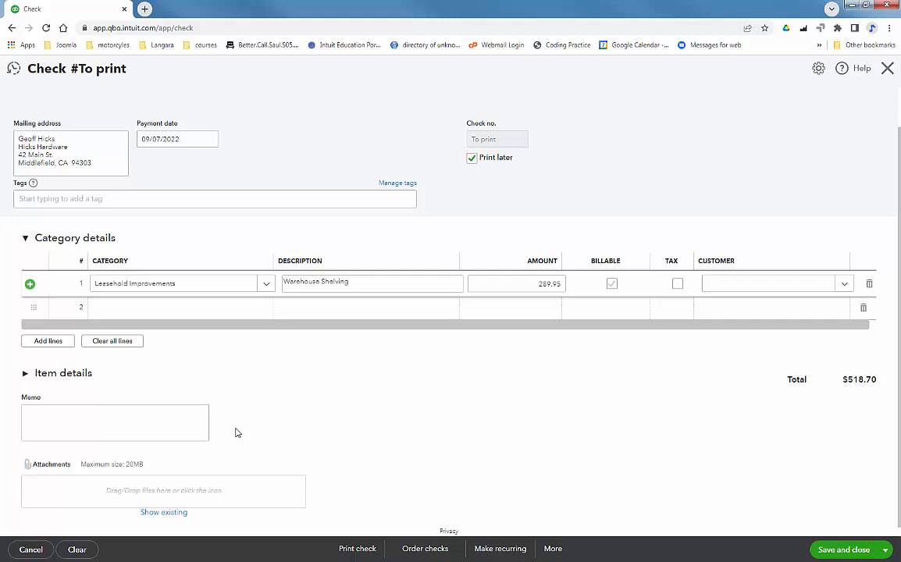
left_click(147, 424)
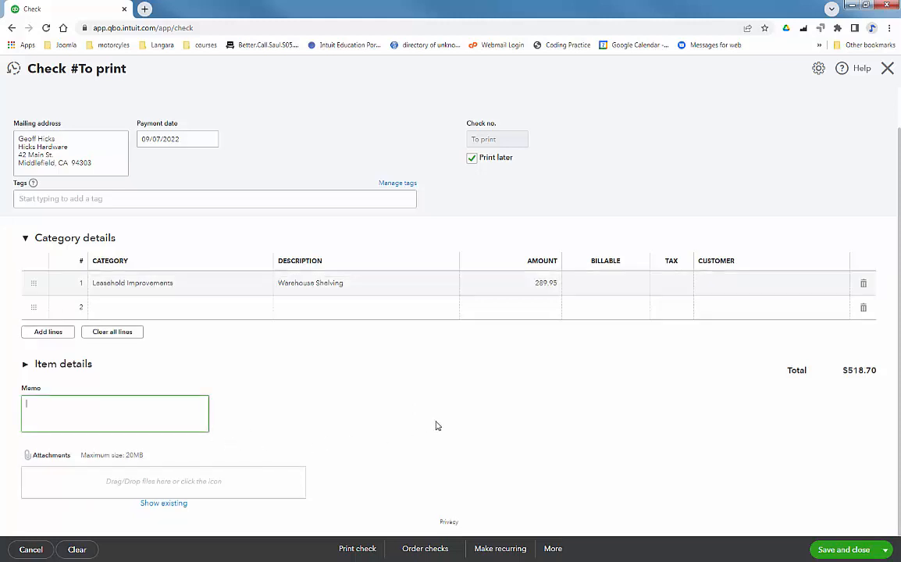
type("HH 257")
Clear all lines from the check's Item details, then save the check and start a new one.
left_click(462, 378)
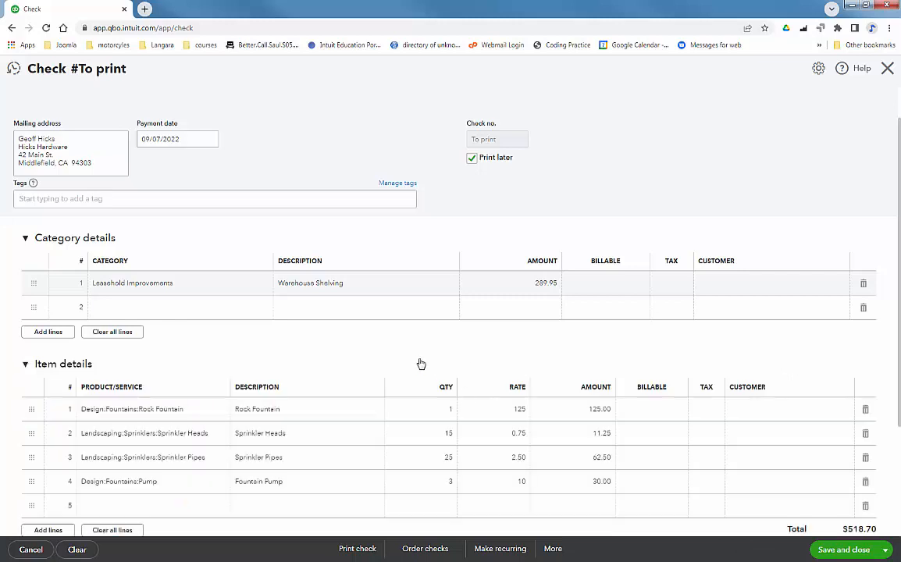
scroll(421, 363, "down", 1)
scroll(371, 316, "down", 1)
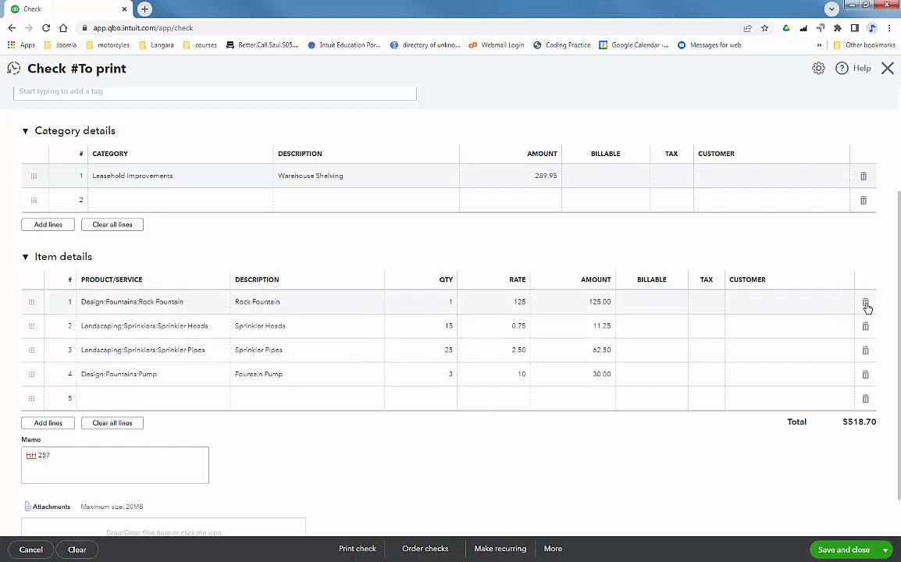
left_click(117, 423)
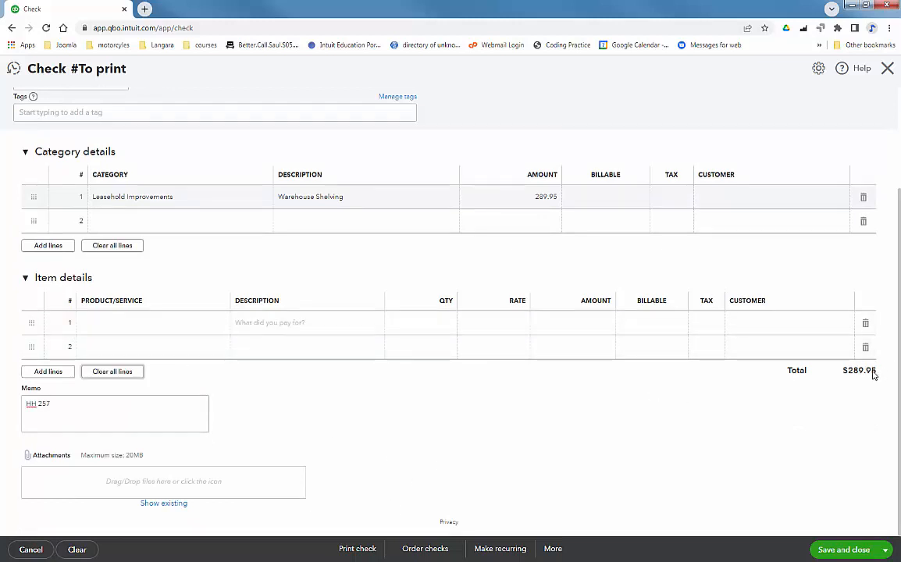
left_click(886, 550)
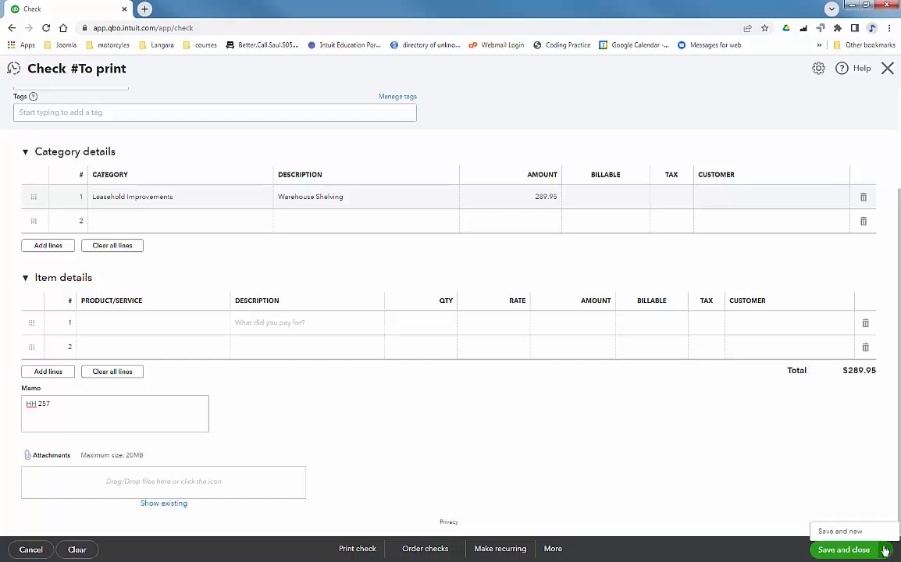
left_click(846, 535)
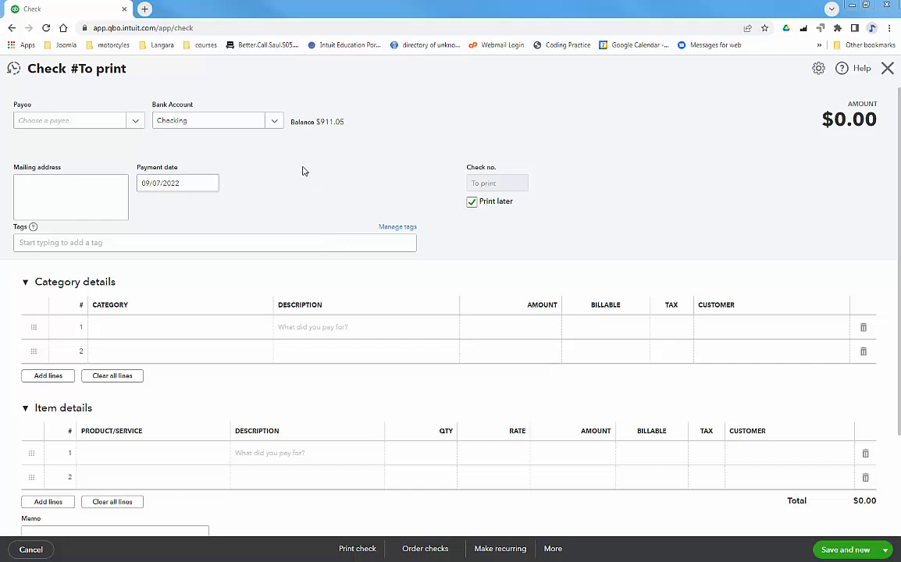
Choose Cal Telephone as the check's payee and Utilities:Telephone as the category of its first line.
left_click(74, 123)
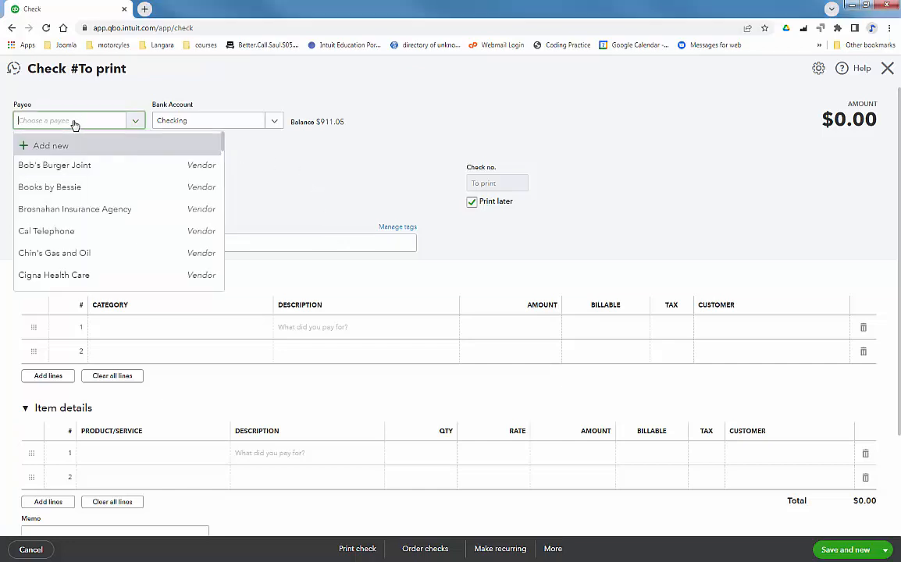
left_click(47, 233)
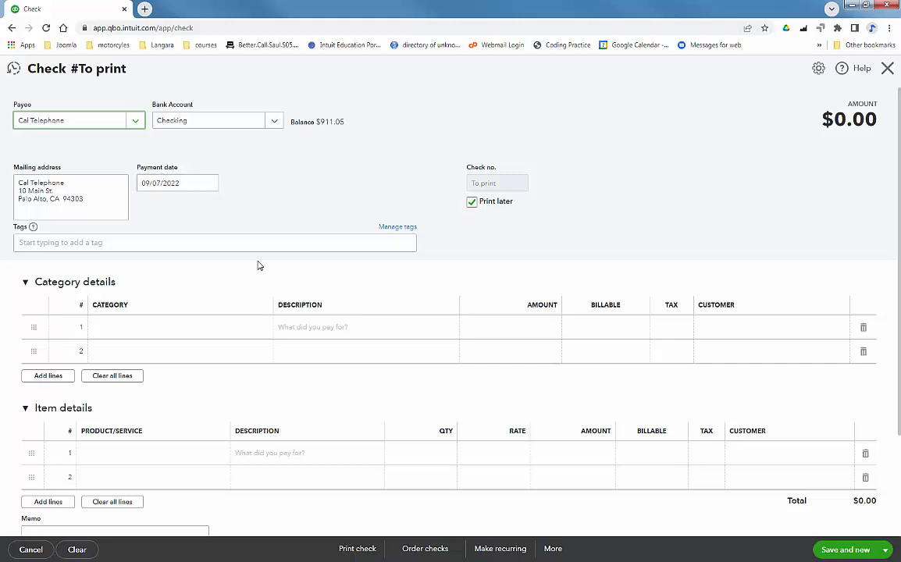
left_click(136, 333)
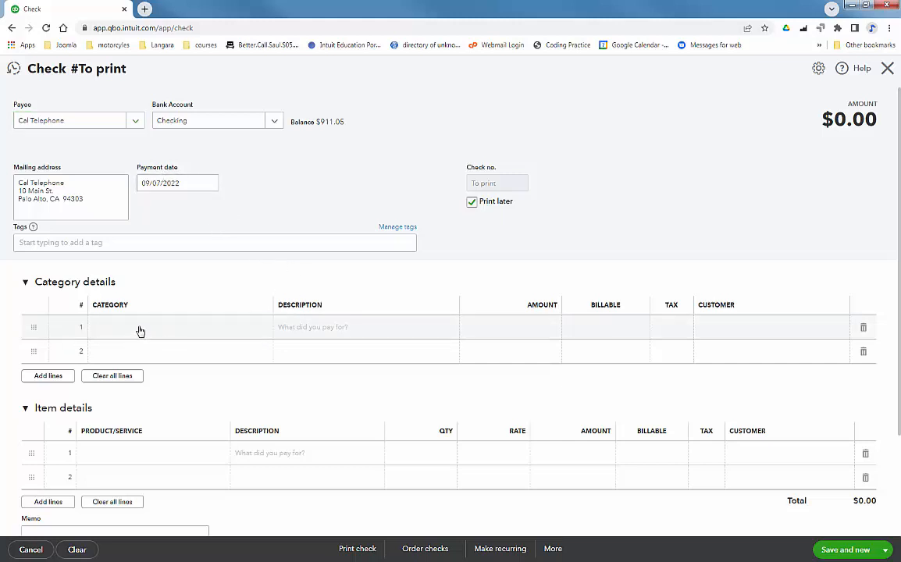
left_click(266, 327)
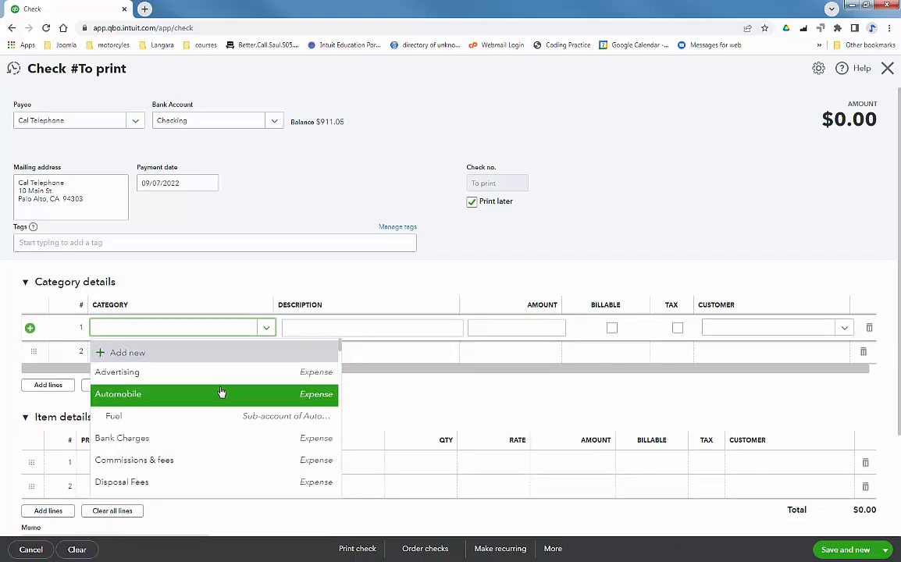
scroll(221, 395, "down", 3)
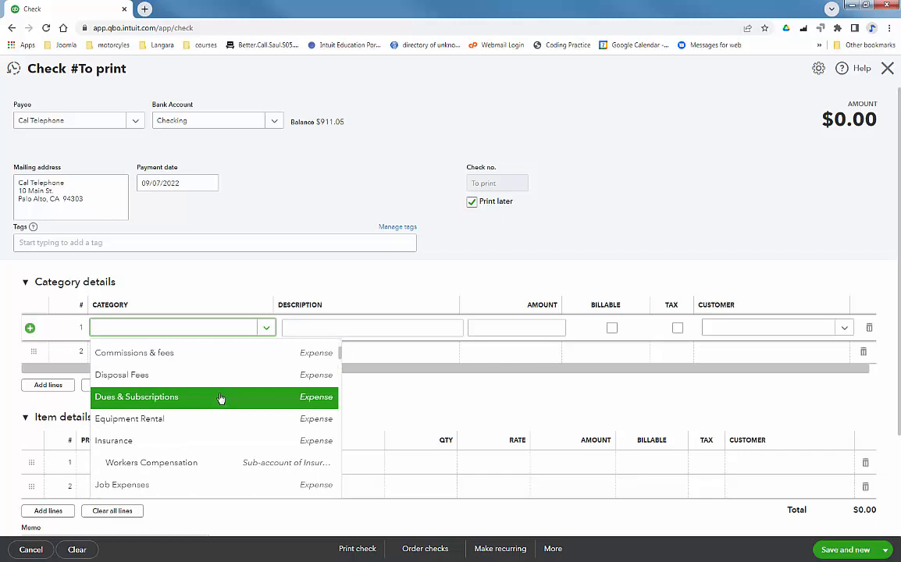
scroll(221, 398, "down", 3)
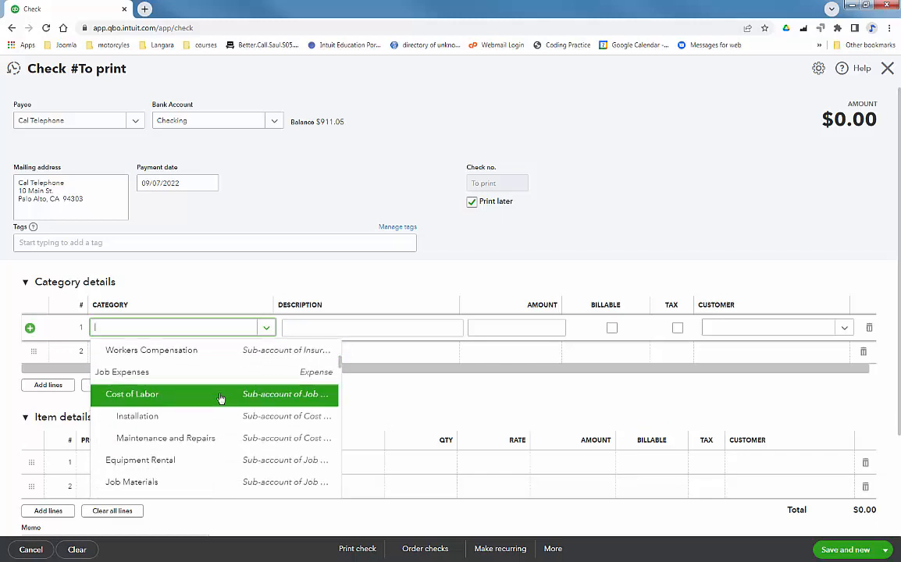
scroll(221, 398, "down", 3)
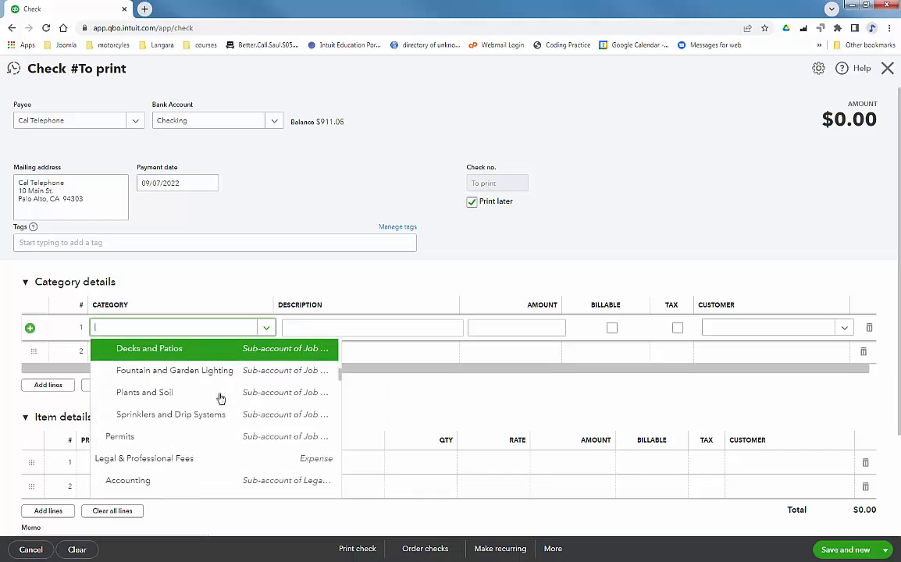
scroll(222, 398, "down", 3)
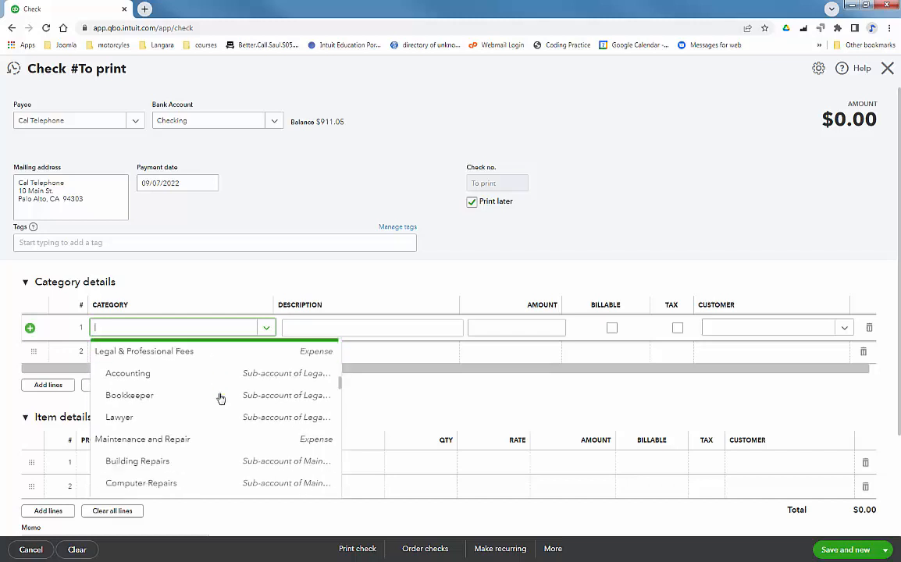
scroll(221, 398, "down", 3)
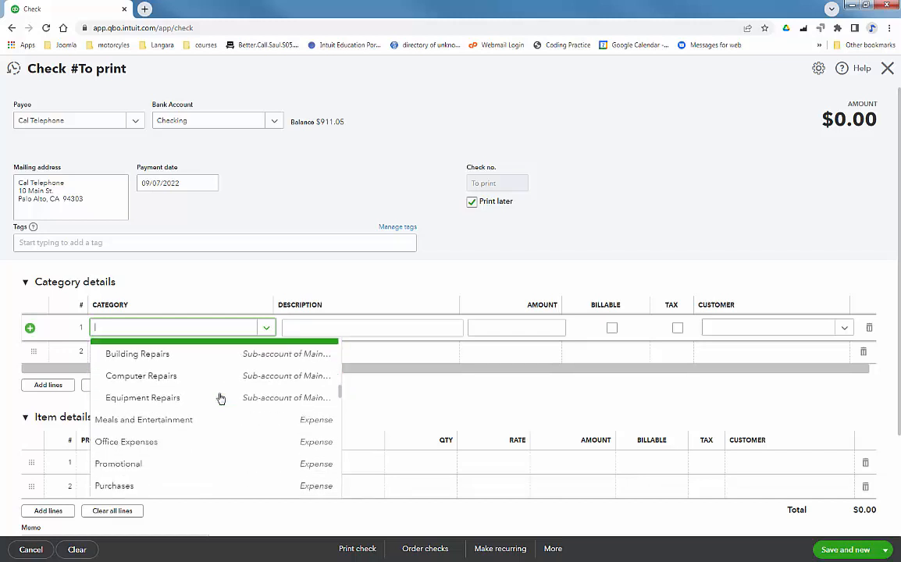
scroll(221, 399, "down", 2)
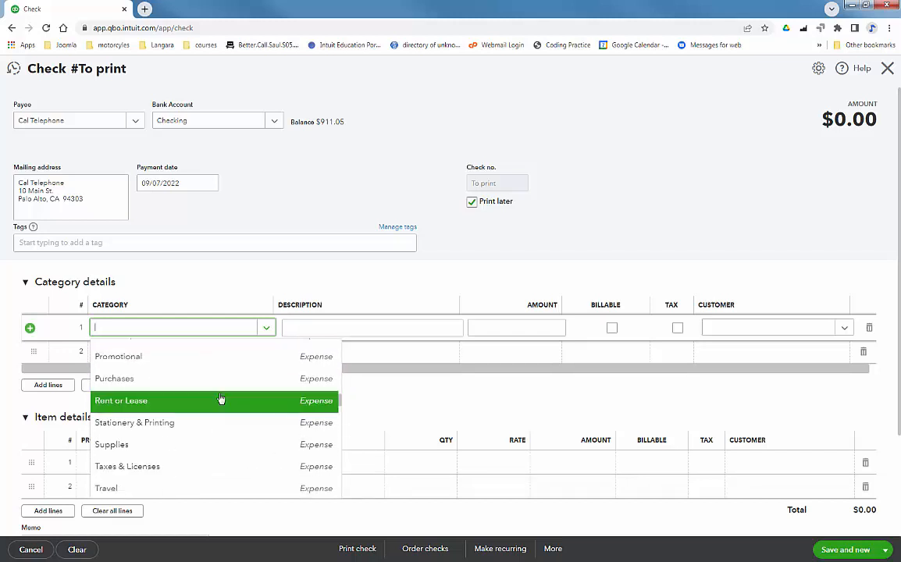
scroll(221, 399, "down", 2)
scroll(221, 398, "down", 2)
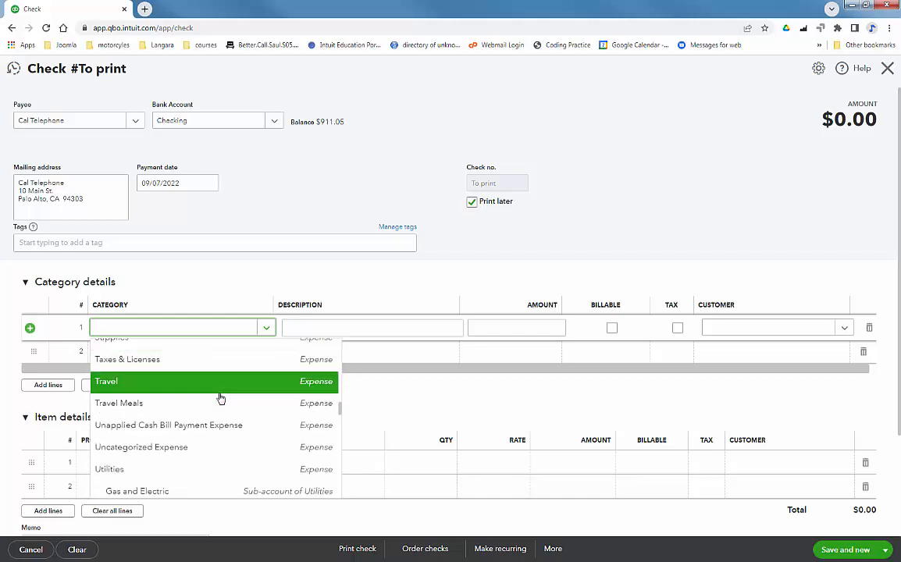
scroll(220, 397, "down", 2)
left_click(207, 461)
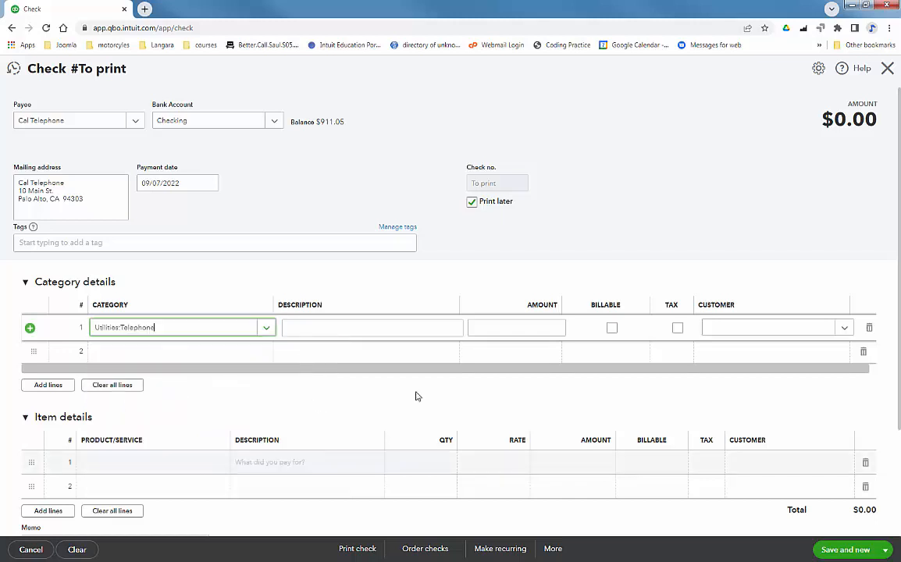
Describe the check's Utilities:Telephone line as Phone bill and set its amount to 125.
left_click(339, 328)
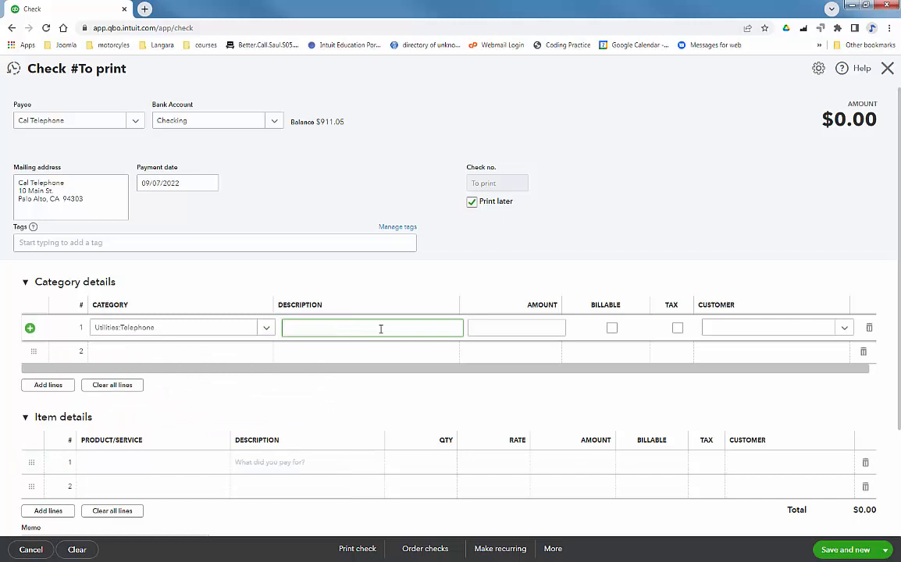
type("Phone bill")
left_click(497, 327)
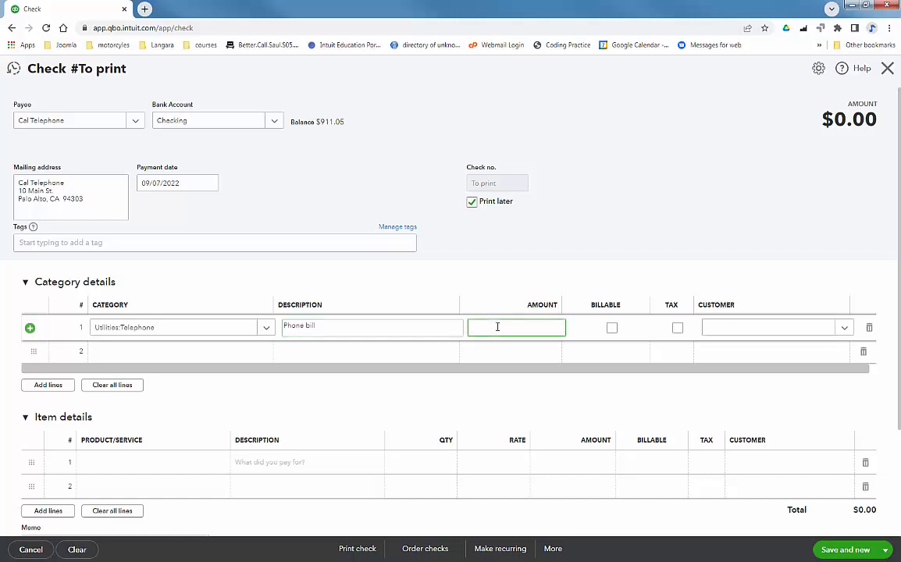
type("125")
key("Tab")
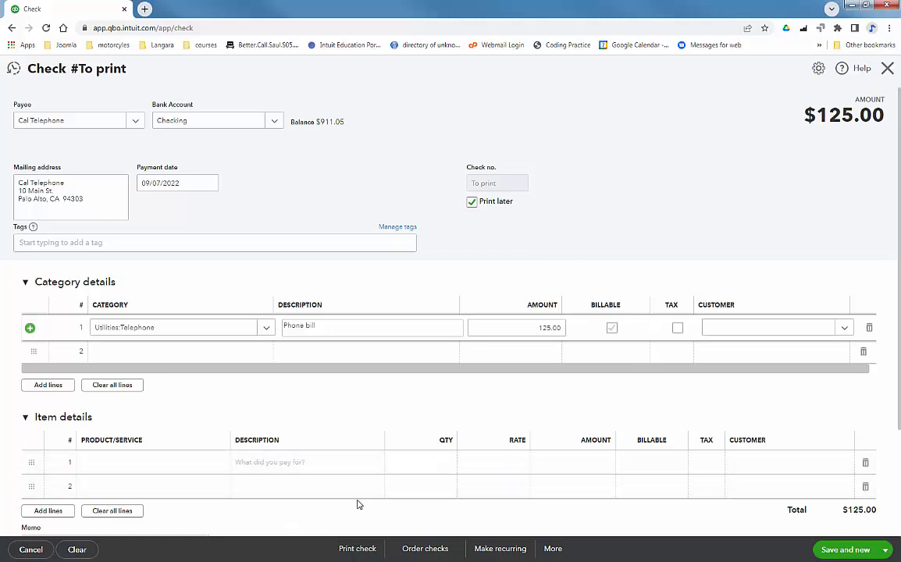
Make the Cal Telephone check recurring and save it as a template named Phone bill.
left_click(506, 550)
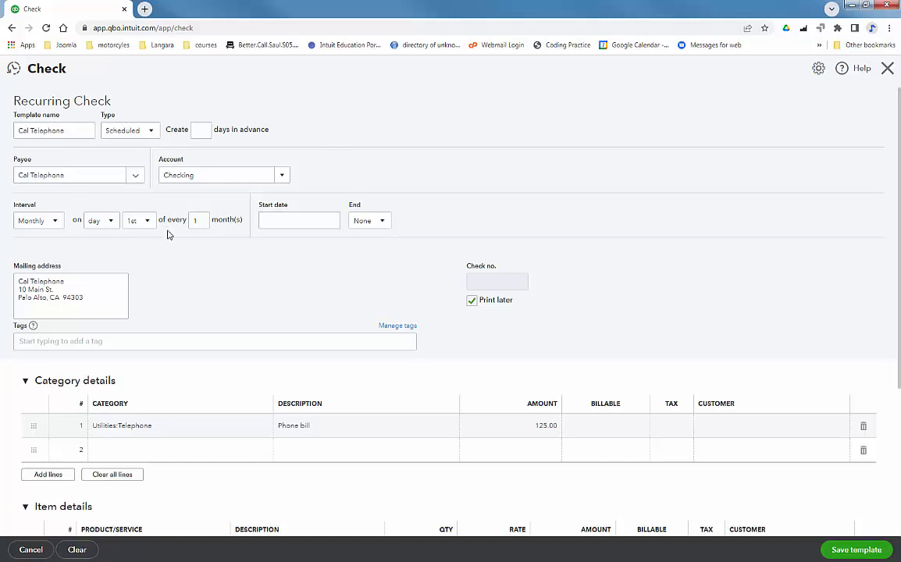
left_click_drag(74, 131, 4, 128)
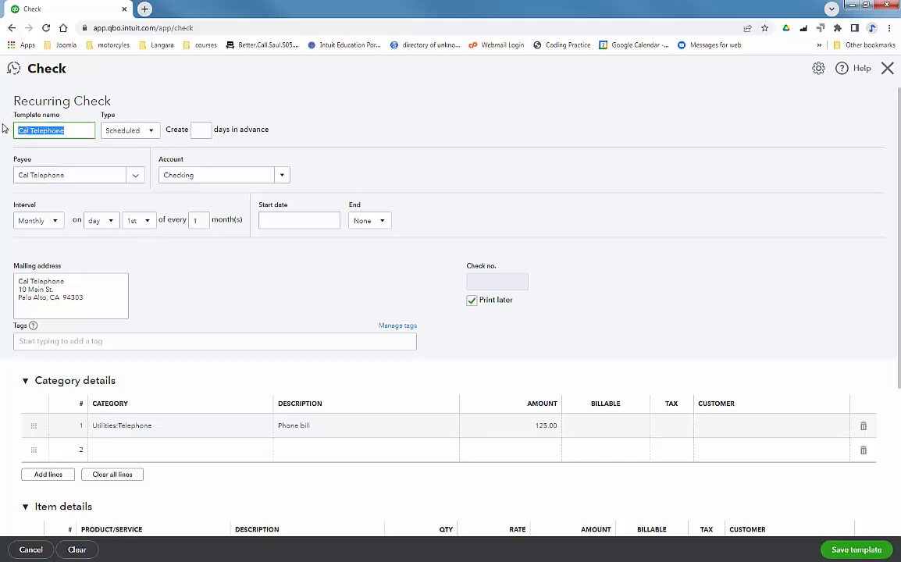
type("Phone bill")
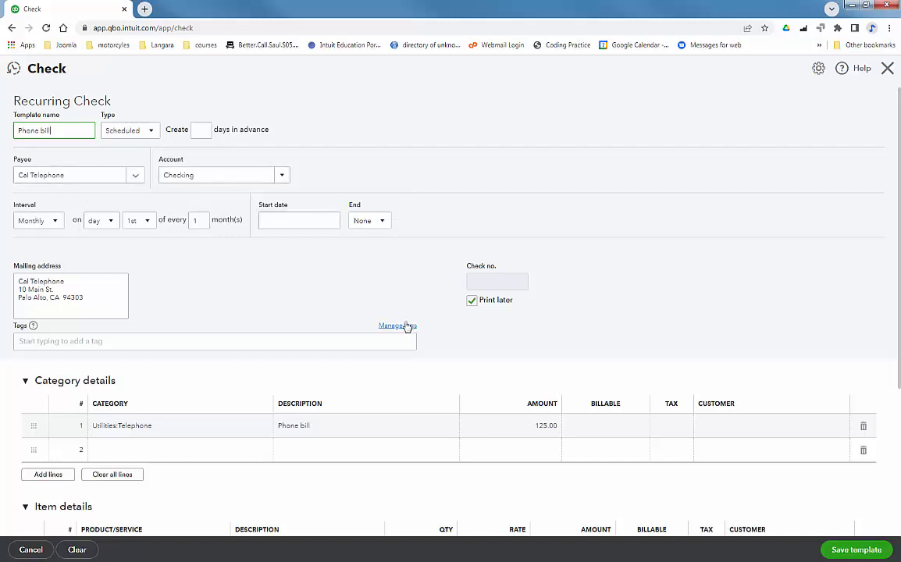
left_click(857, 551)
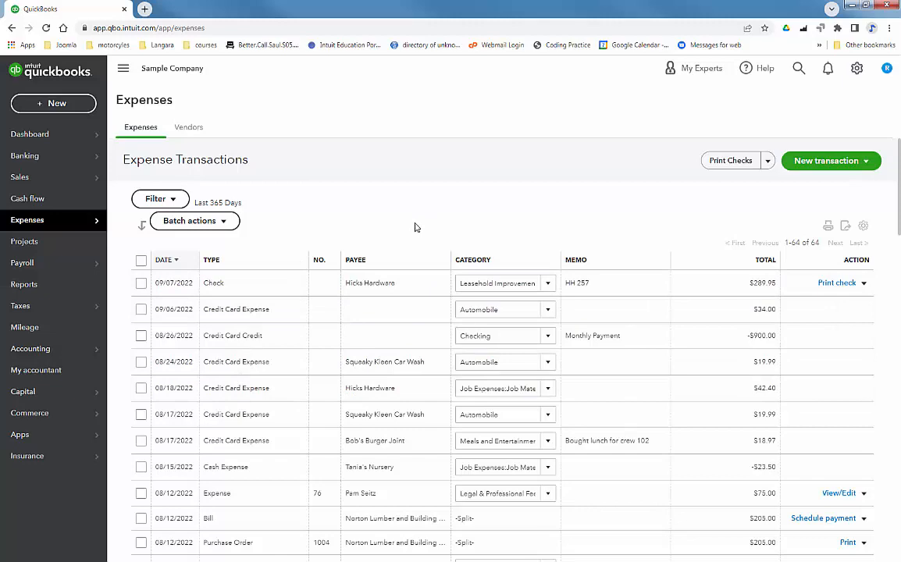
Delete the Telephone Bill template from the company's recurring transactions list.
left_click(857, 70)
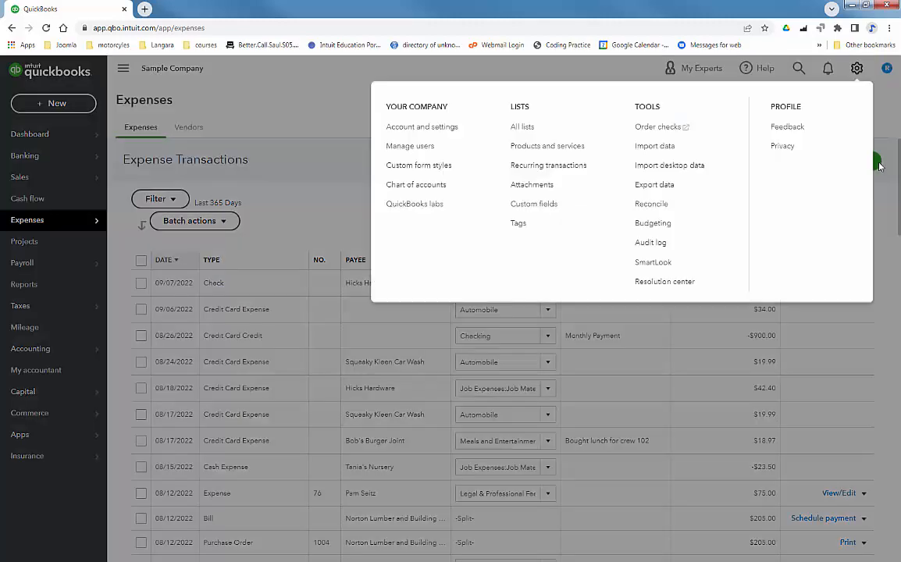
left_click(553, 167)
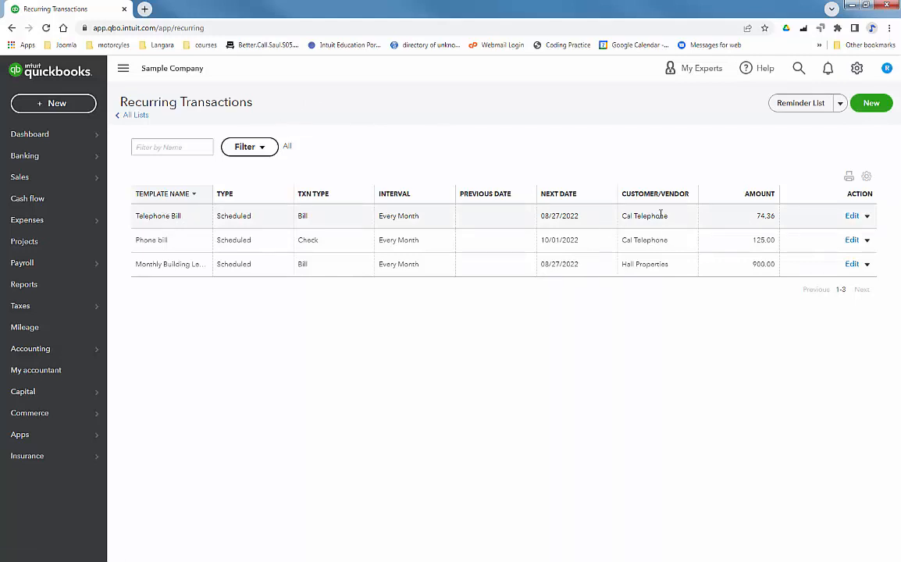
left_click(867, 219)
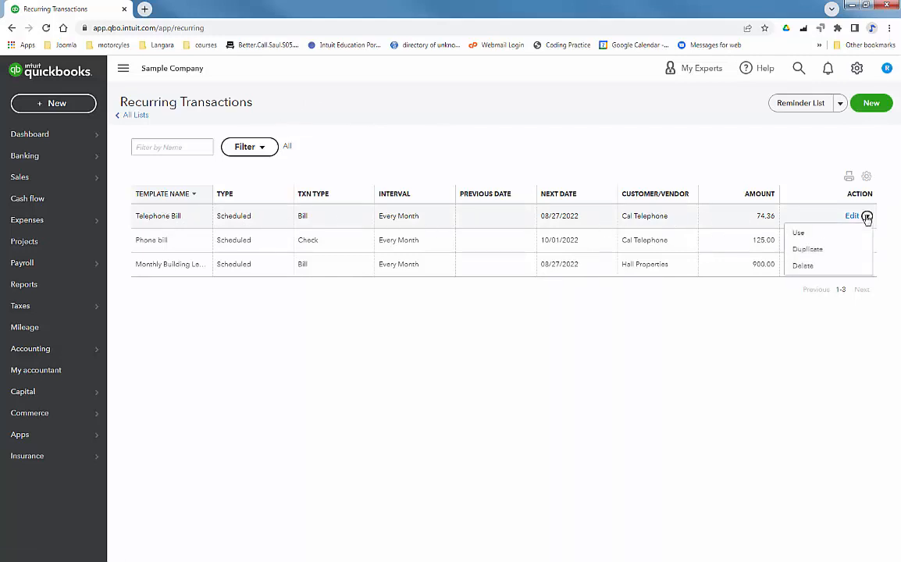
left_click(814, 265)
left_click(507, 331)
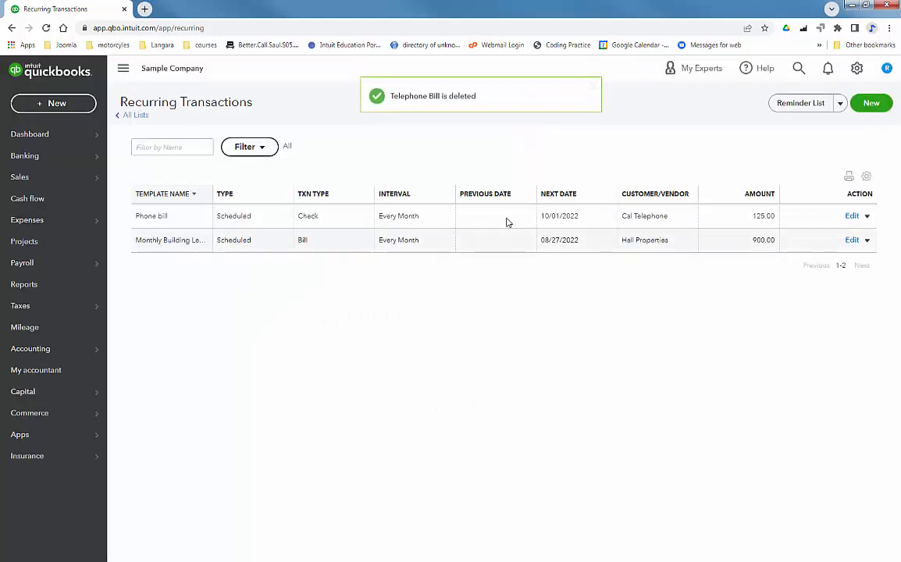
Use the Phone bill recurring template to create a Cal Telephone check, then save and close it.
left_click(868, 218)
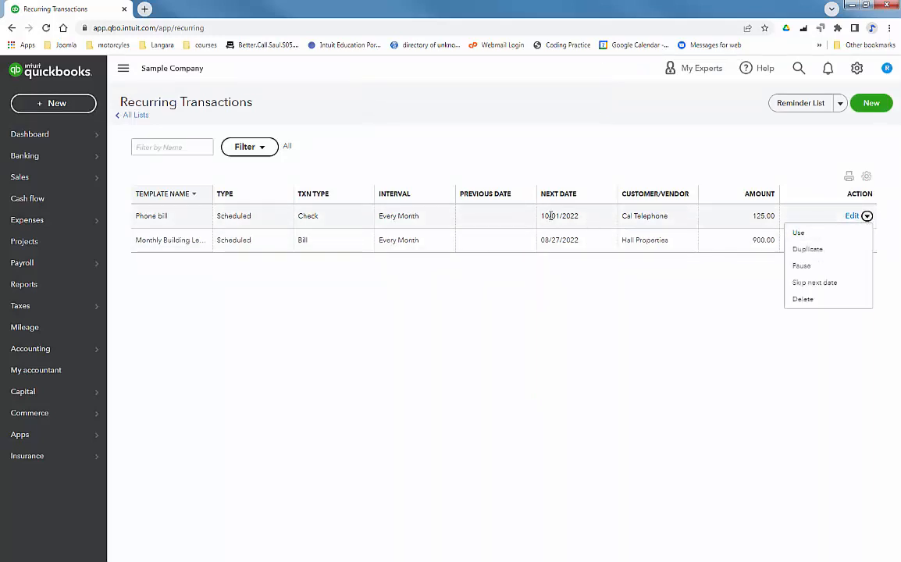
left_click(800, 234)
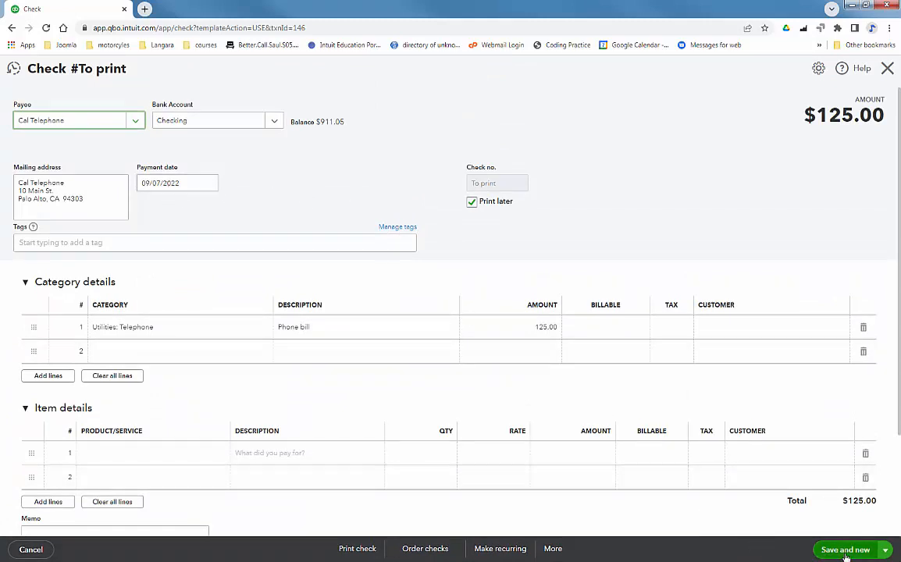
left_click(885, 550)
left_click(848, 529)
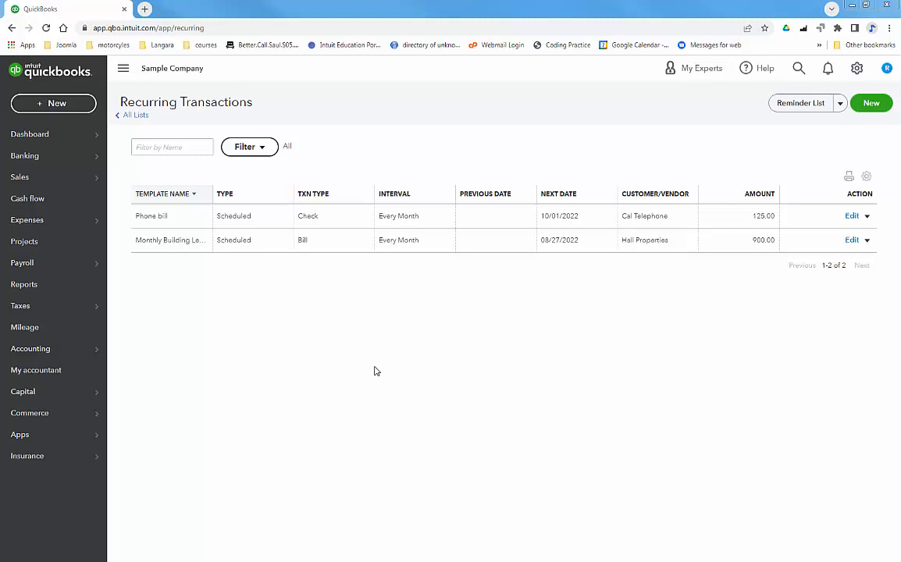
Start a new purchase order from the Expense Transactions page.
mouse_move(28, 224)
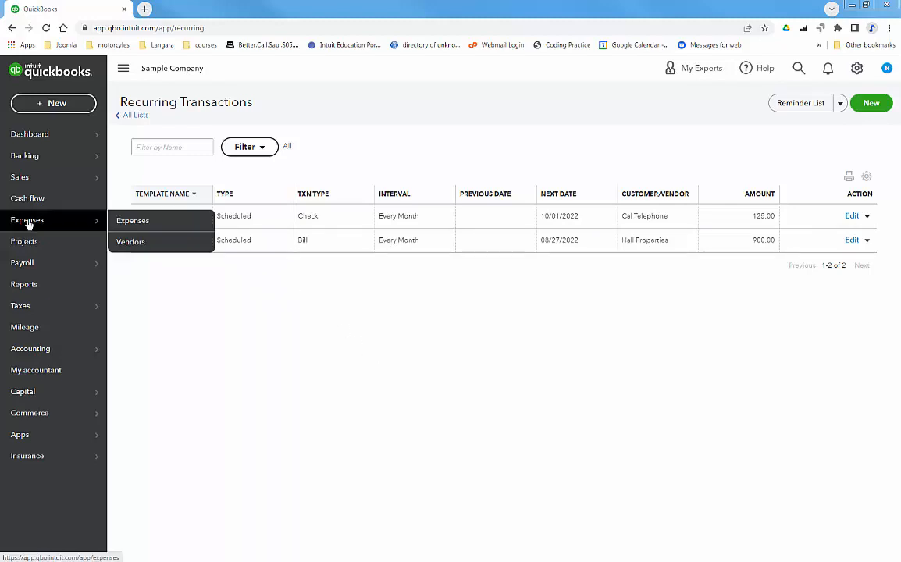
left_click(134, 221)
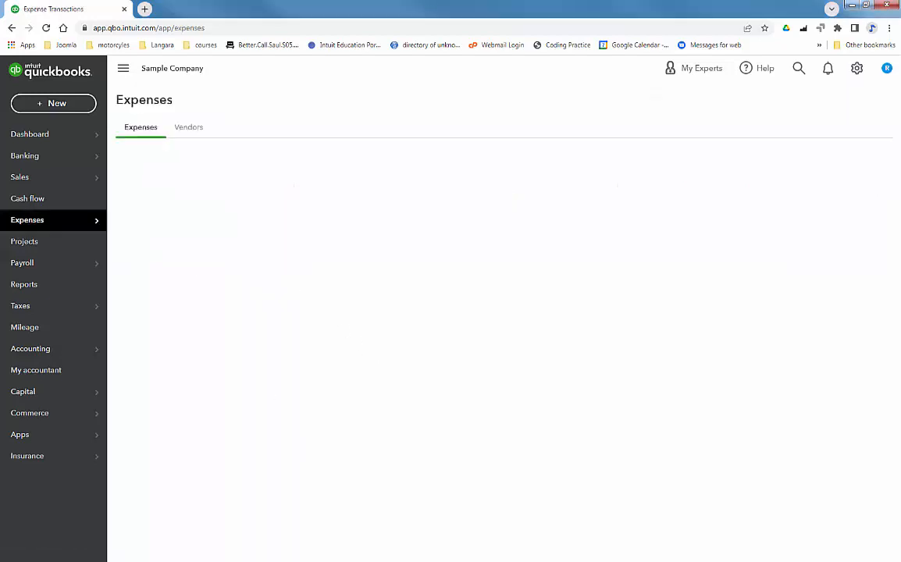
left_click(831, 161)
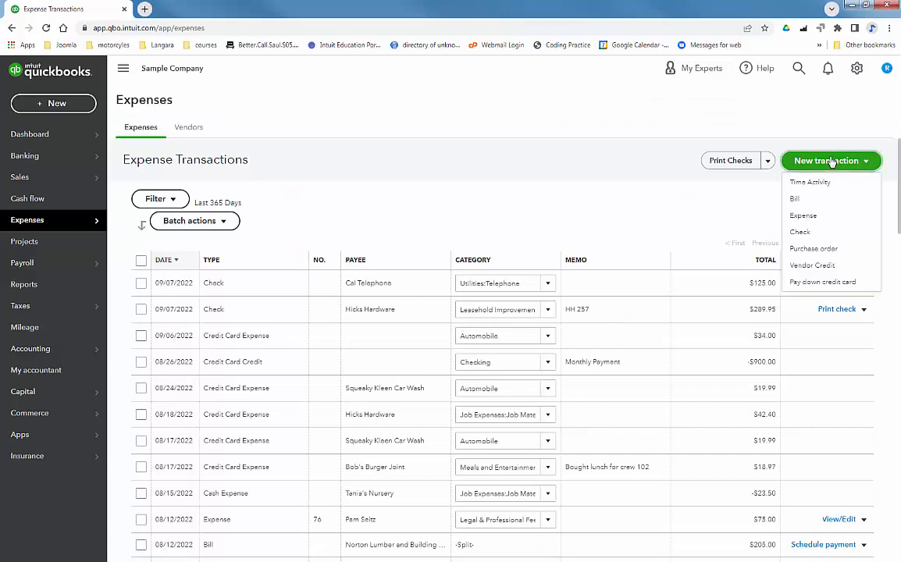
left_click(806, 249)
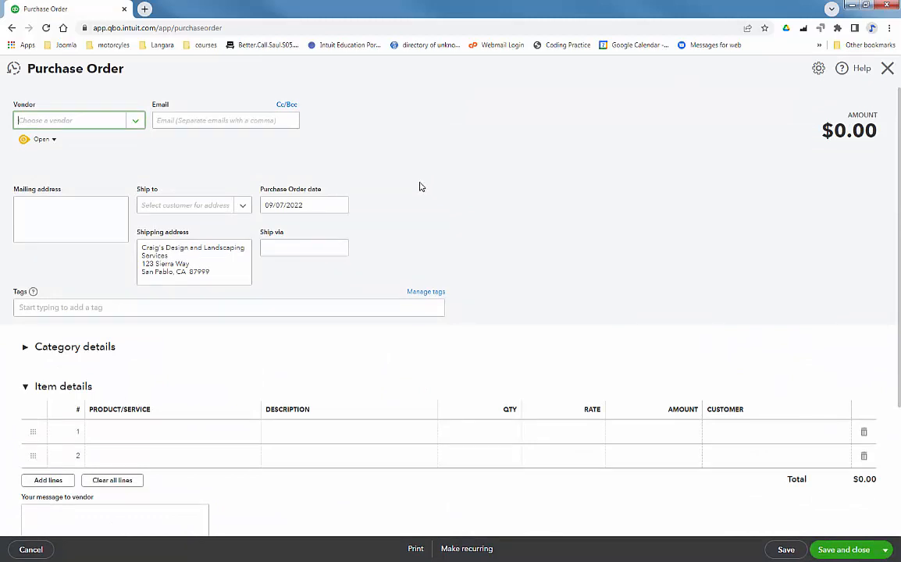
Choose Norton Lumber and Building Materials as the purchase order's vendor and clear all prefilled Item details lines.
left_click(135, 121)
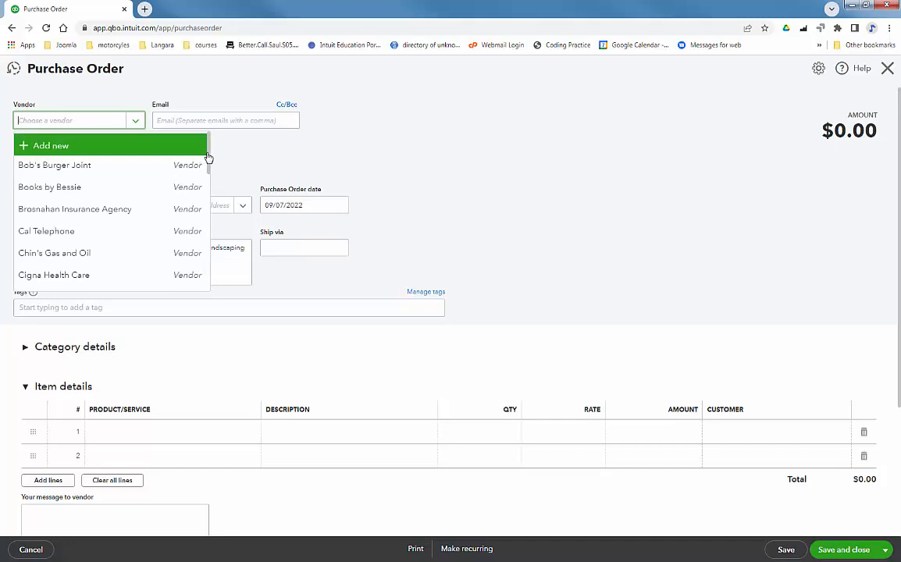
left_click_drag(207, 165, 208, 238)
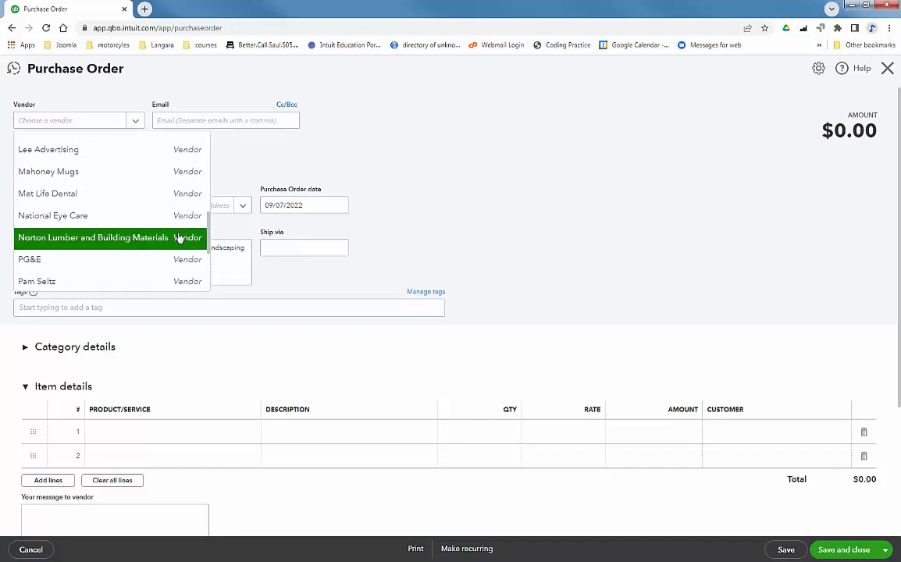
left_click(183, 237)
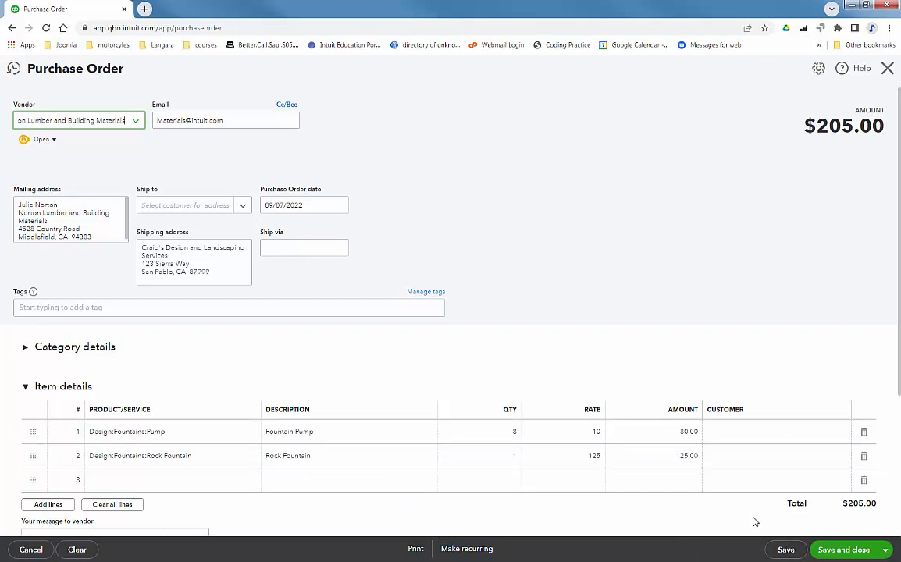
left_click(129, 506)
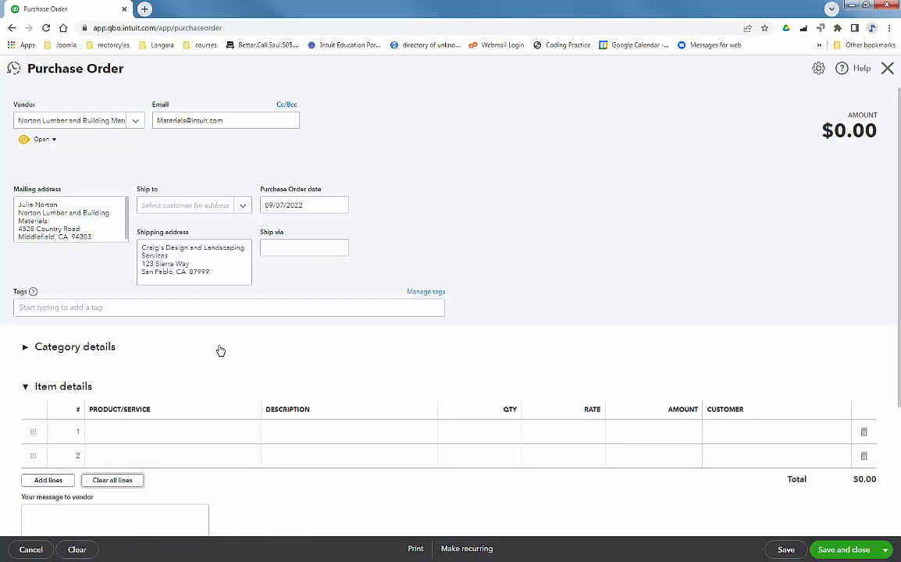
scroll(900, 264, "down", 3)
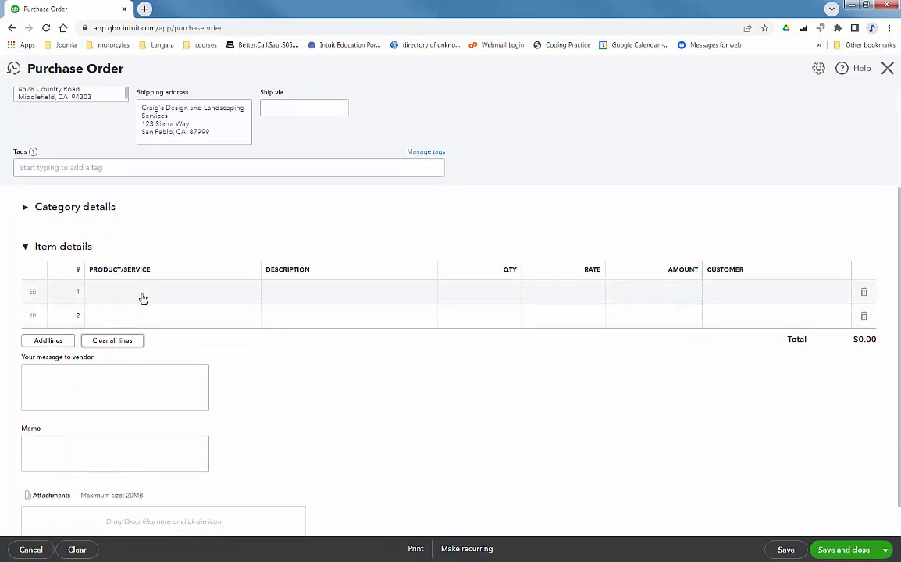
Add Landscaping:Soil as the first item line of the purchase order with a quantity of 10.
left_click(137, 293)
left_click(250, 296)
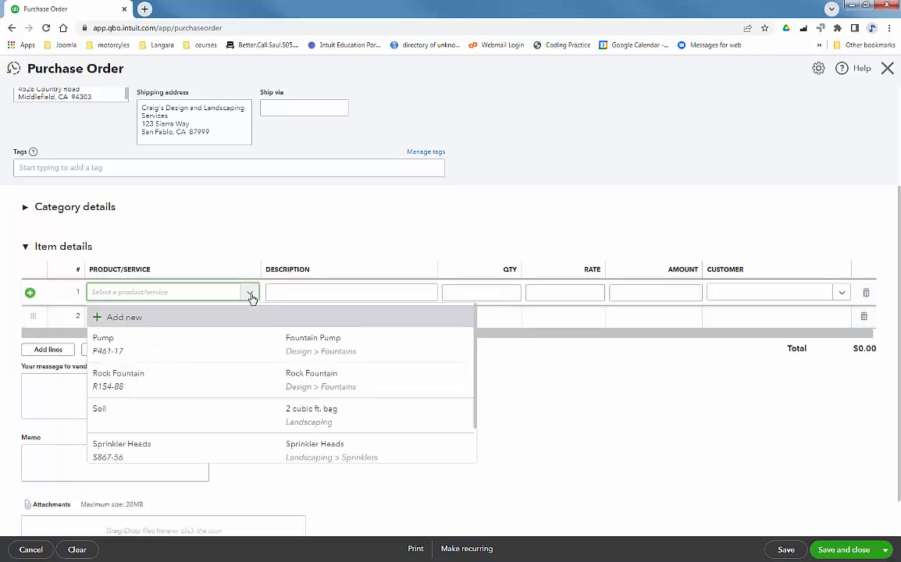
left_click(227, 413)
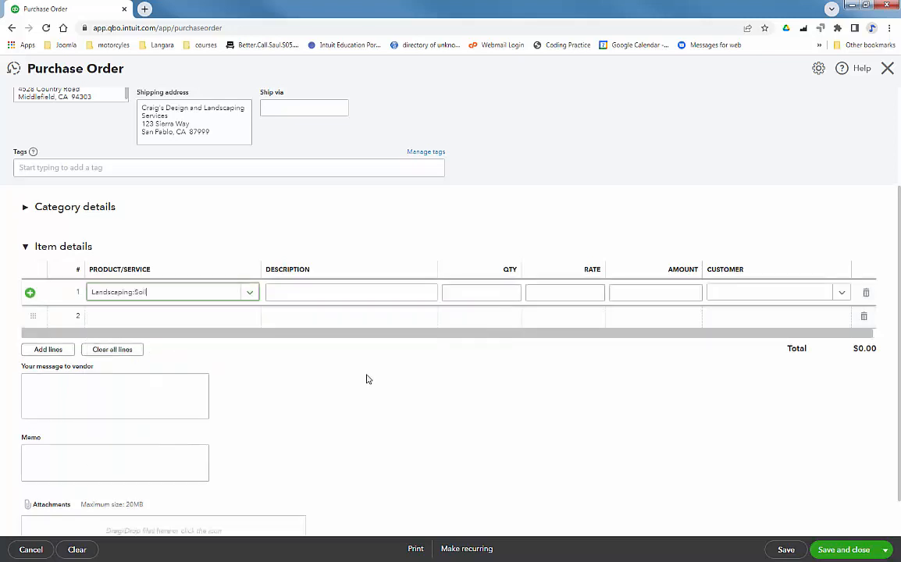
left_click(496, 293)
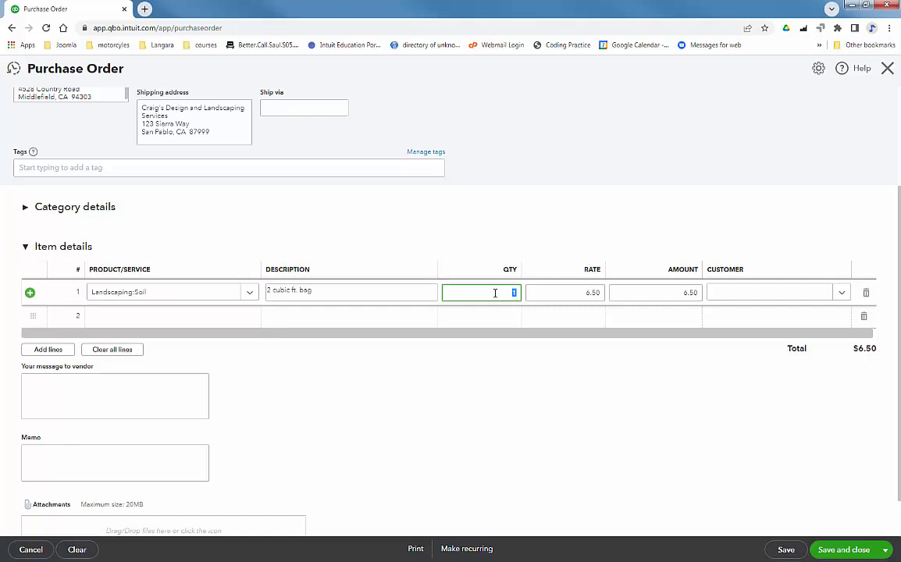
type("10")
key("Tab")
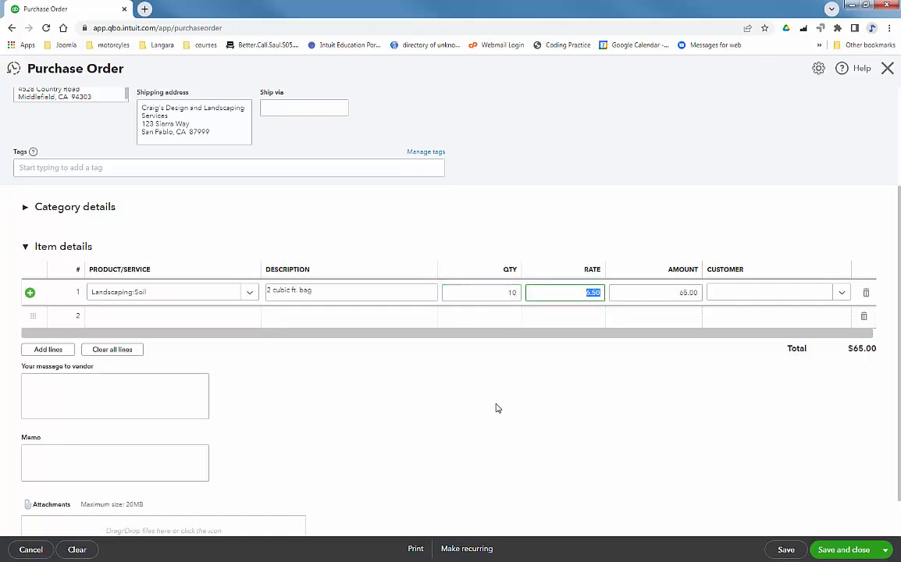
Add Sprinkler Heads as the second item line of the purchase order with a quantity of 10.
left_click(136, 319)
left_click(249, 320)
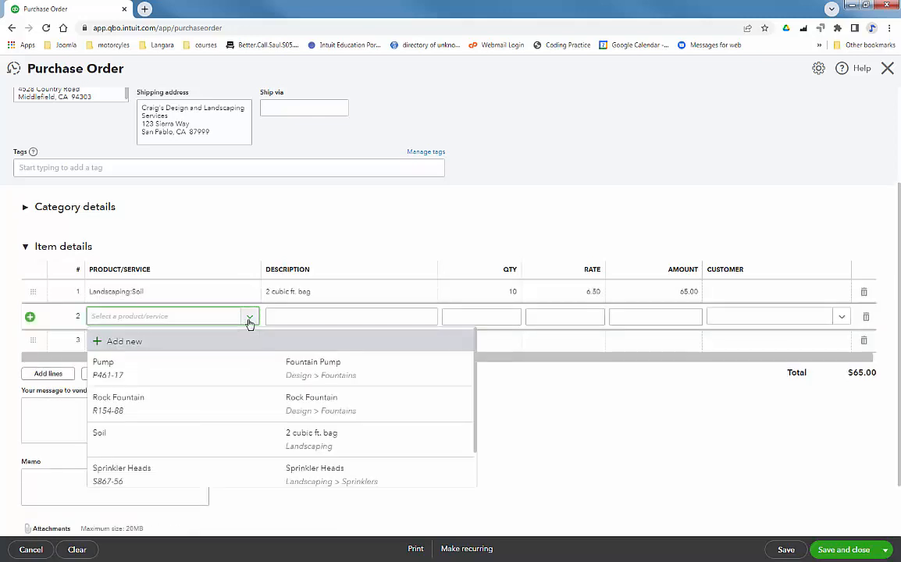
left_click(215, 472)
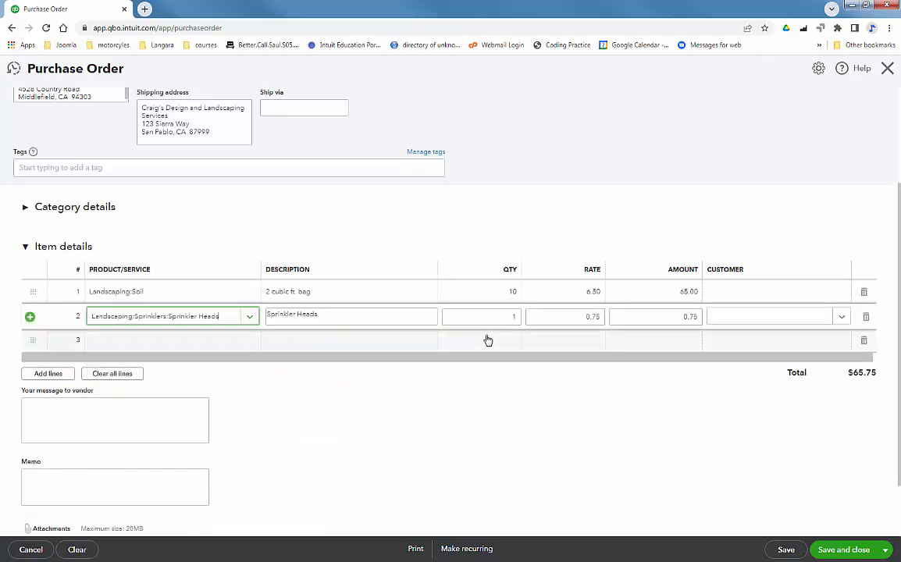
left_click(511, 316)
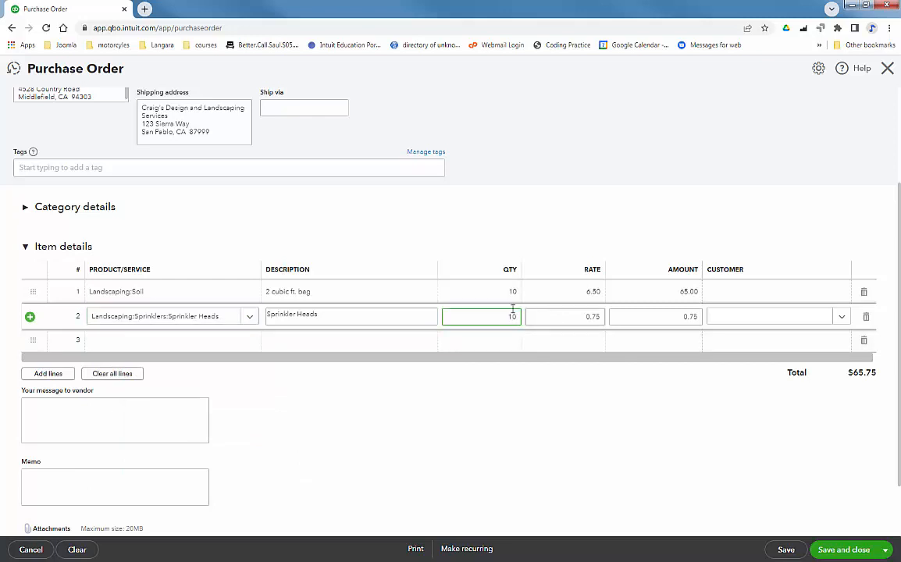
Add Sprinkler Pipes as the third item line of the purchase order with a quantity of 10.
left_click(97, 341)
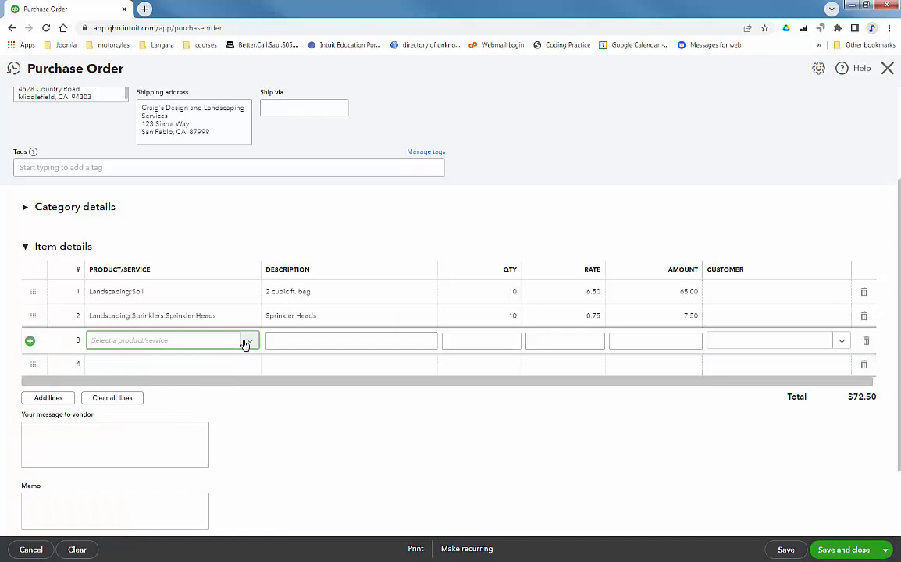
left_click(247, 342)
scroll(241, 404, "down", 1)
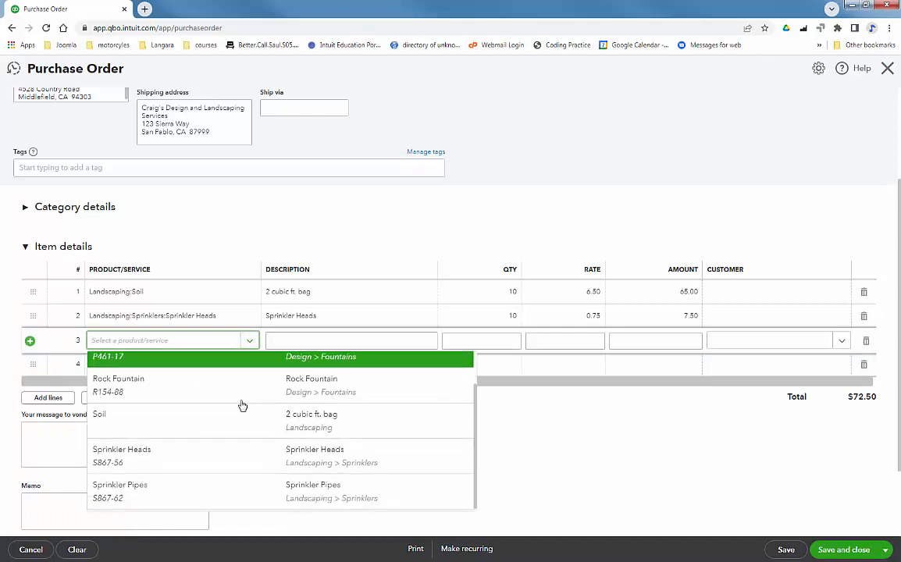
left_click(231, 486)
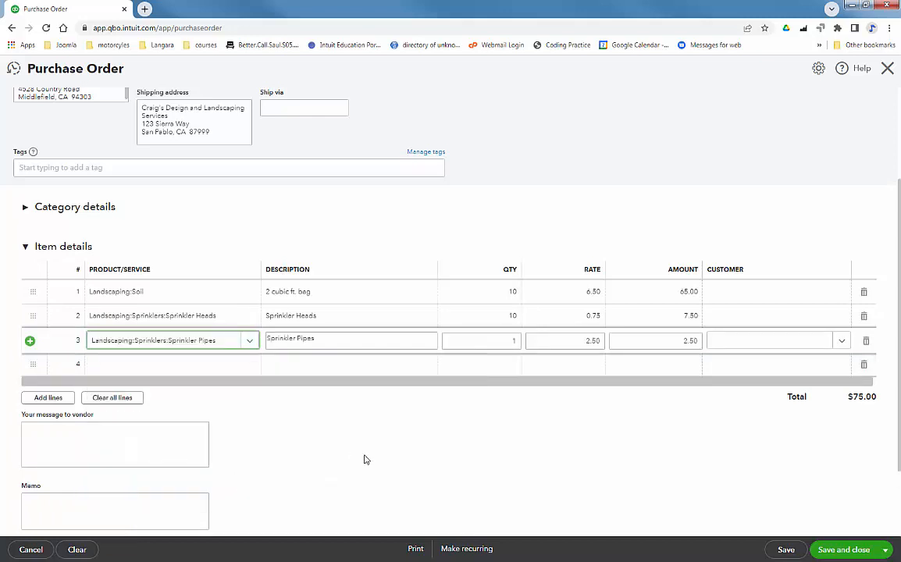
left_click(506, 342)
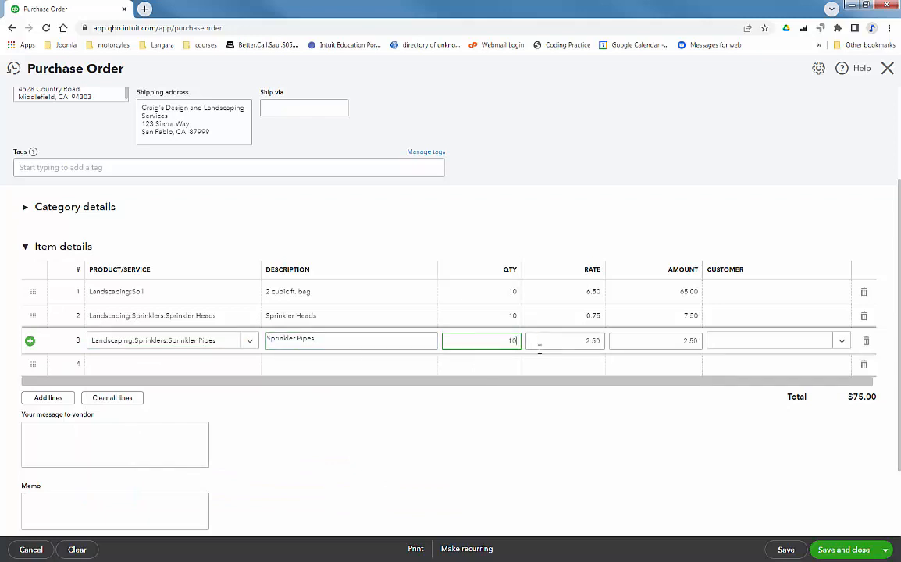
type("10")
left_click(539, 349)
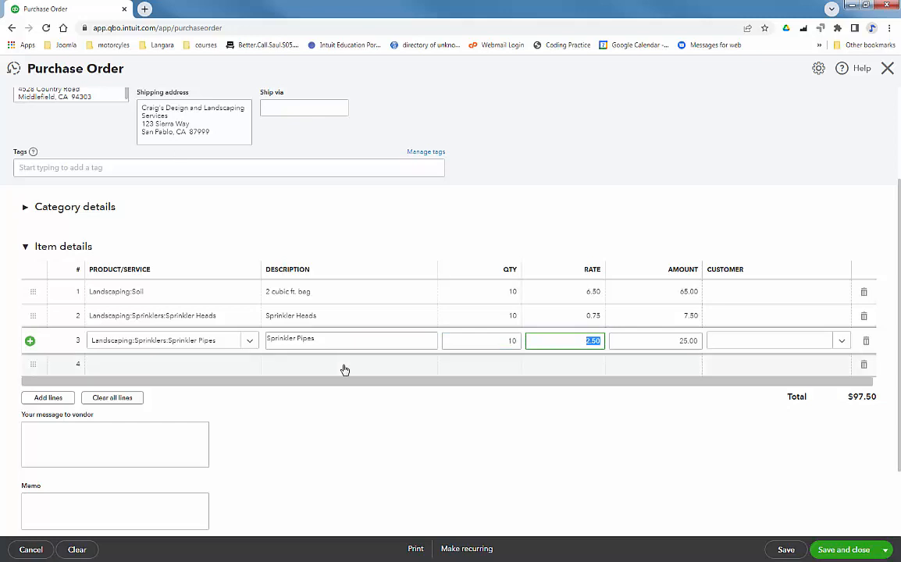
Set the purchase order date to 09/06/2022, then save and close the purchase order.
scroll(344, 227, "up", 2)
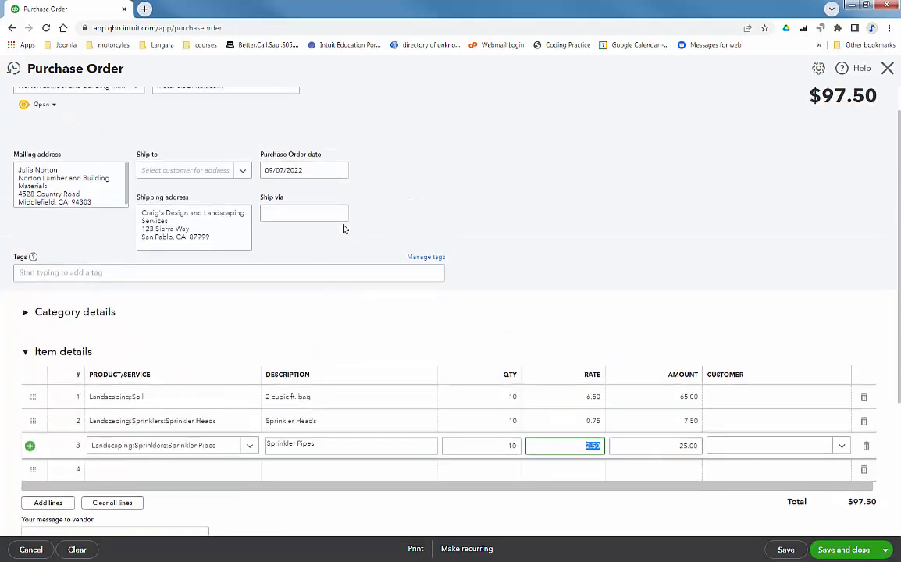
left_click(340, 173)
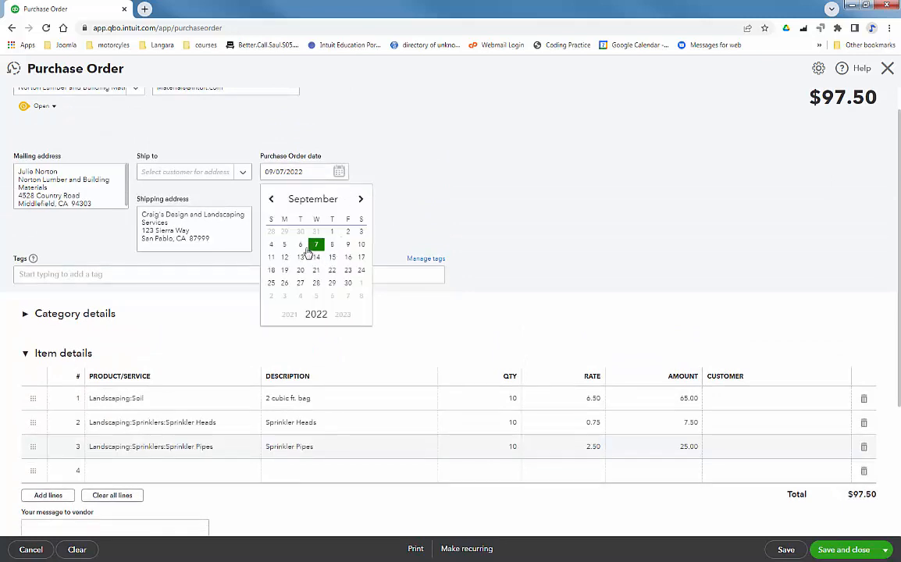
left_click(301, 246)
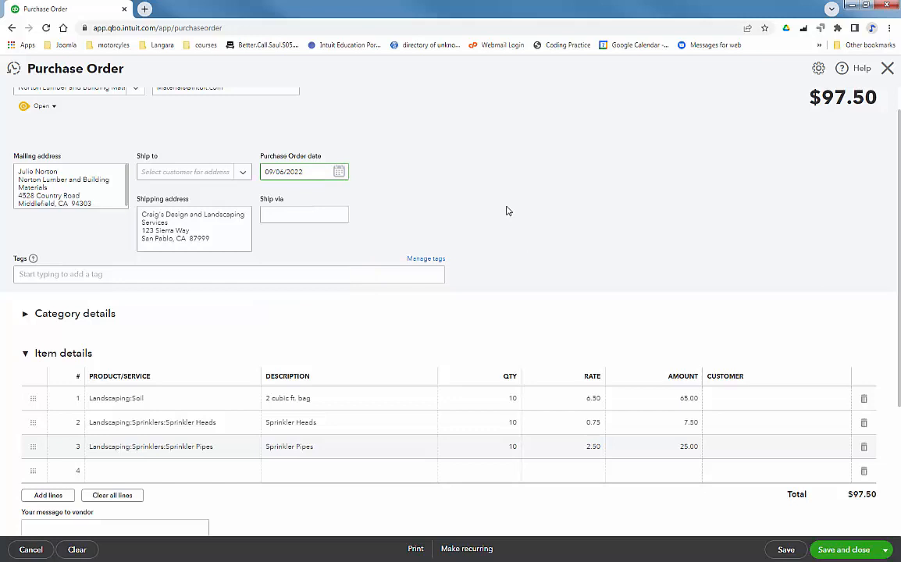
left_click(547, 235)
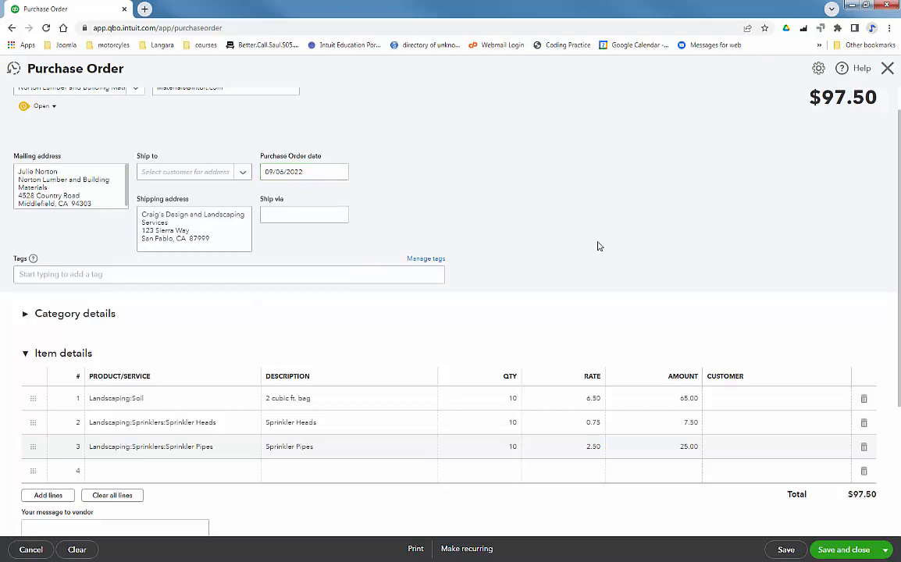
scroll(609, 244, "down", 1)
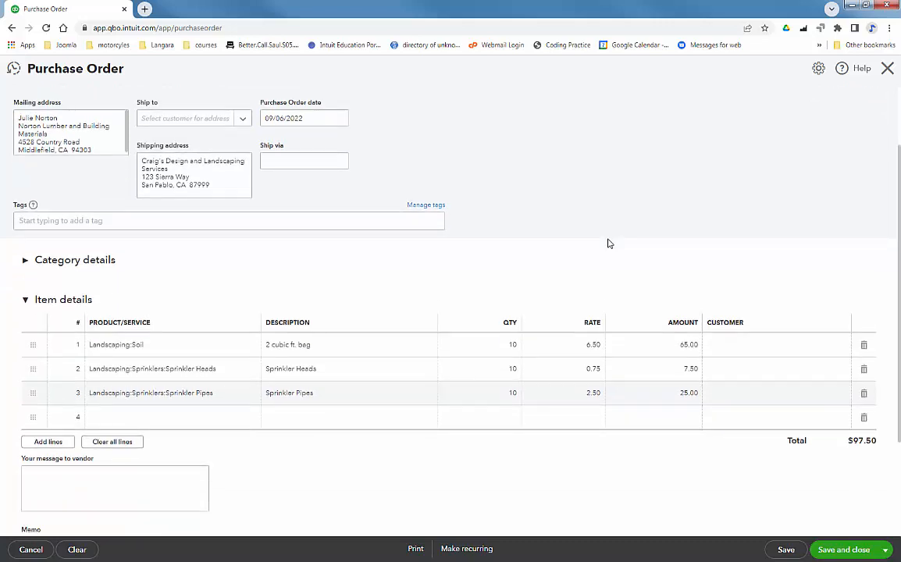
scroll(610, 242, "down", 2)
scroll(610, 242, "up", 2)
scroll(610, 243, "up", 2)
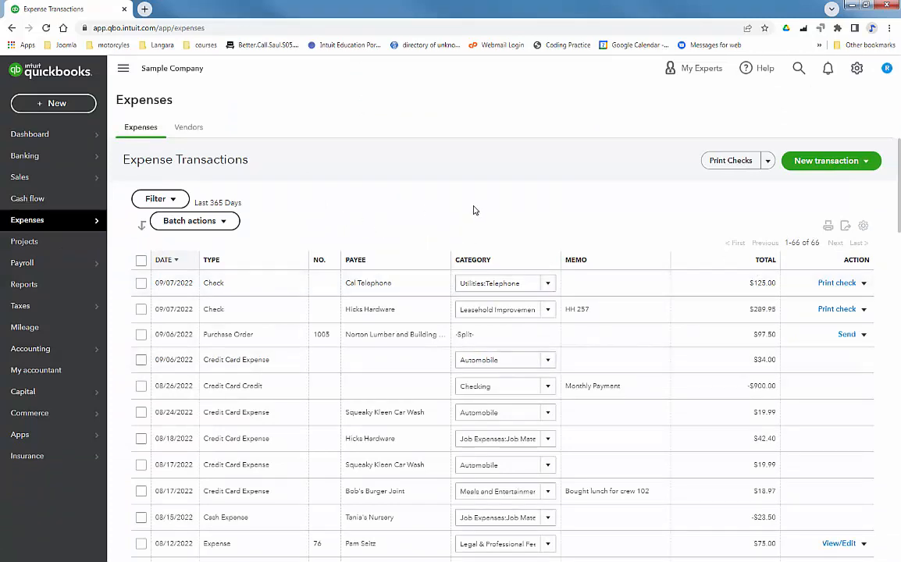
Start a new bill from the Expense Transactions page with Norton Lumber and Building Materials as the vendor.
left_click(828, 163)
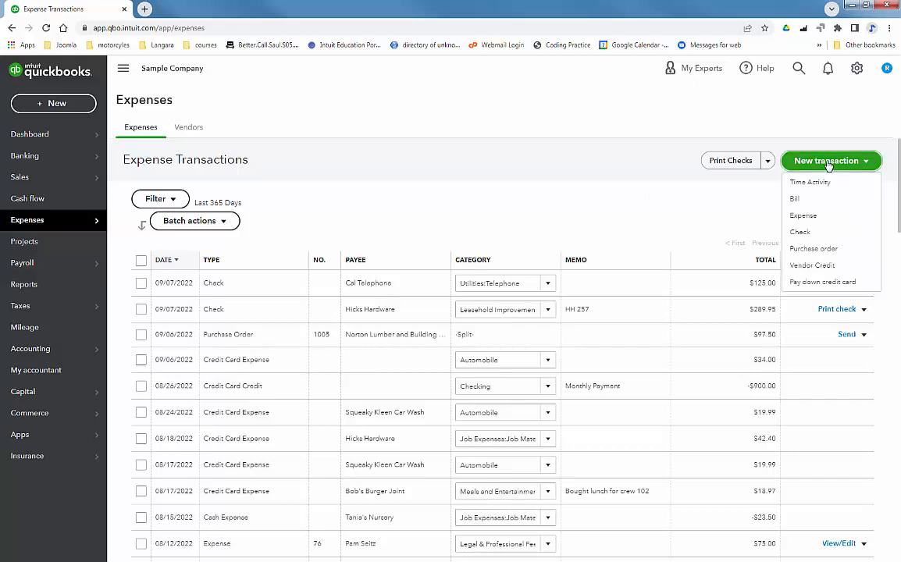
left_click(798, 199)
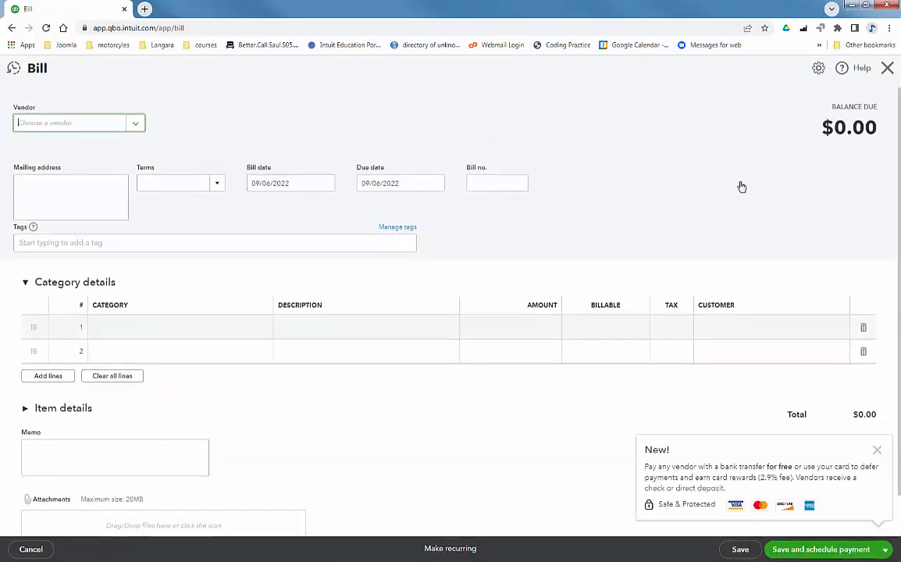
left_click(136, 127)
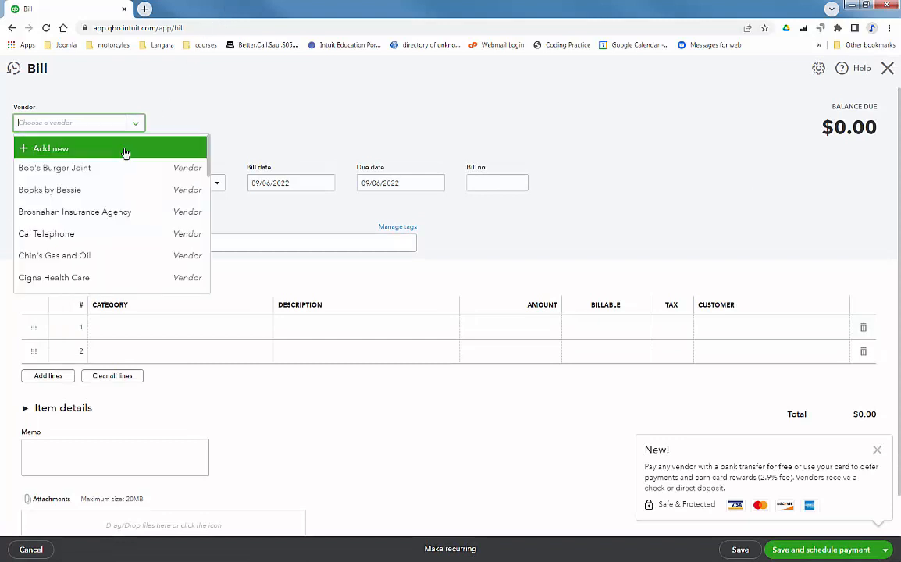
scroll(122, 176, "down", 3)
scroll(122, 179, "down", 2)
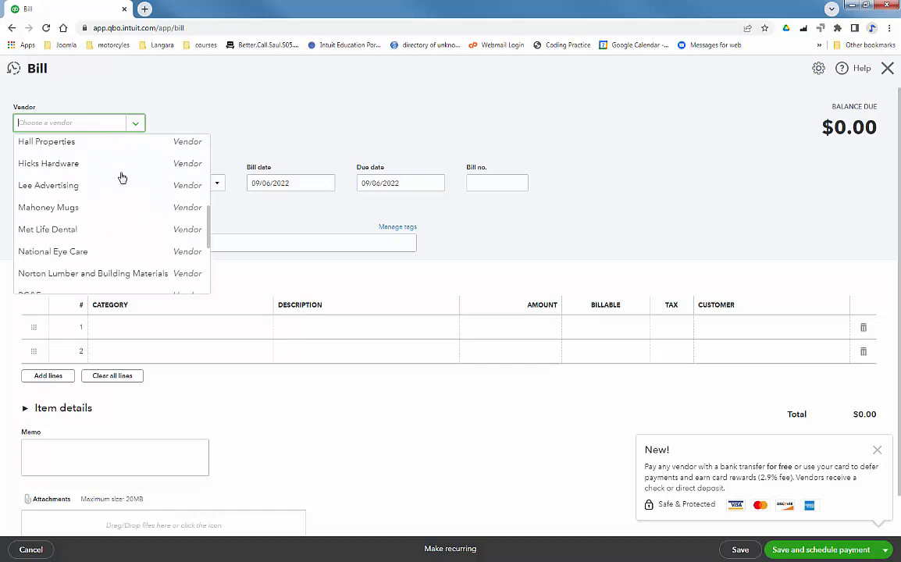
left_click(125, 273)
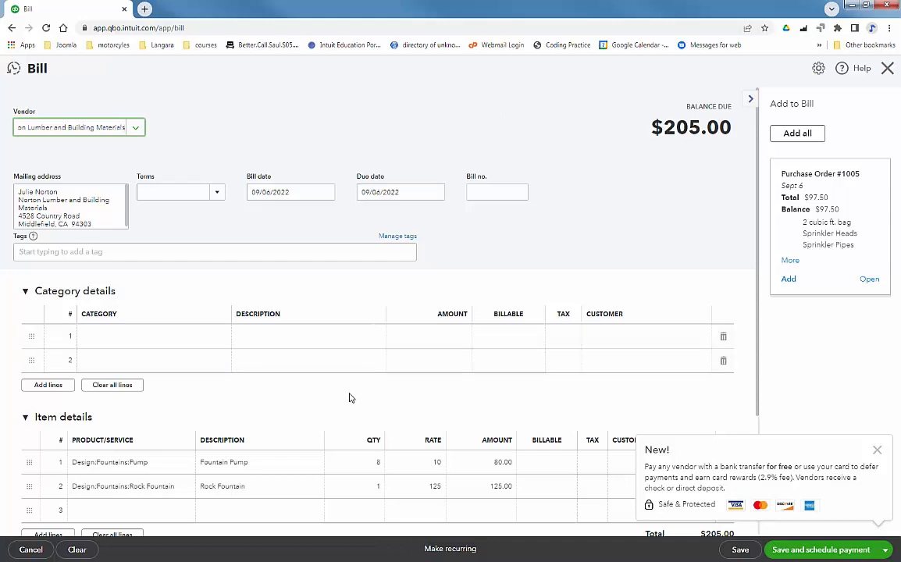
Dismiss the payment promotion and delete the prefilled Pump and Rock Fountain lines from the bill's Item details.
scroll(352, 398, "down", 2)
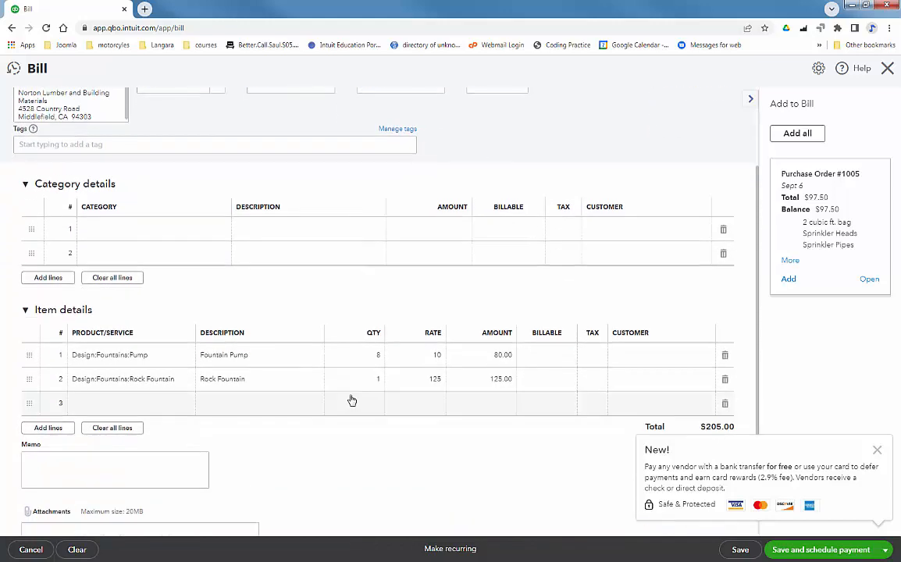
left_click(877, 450)
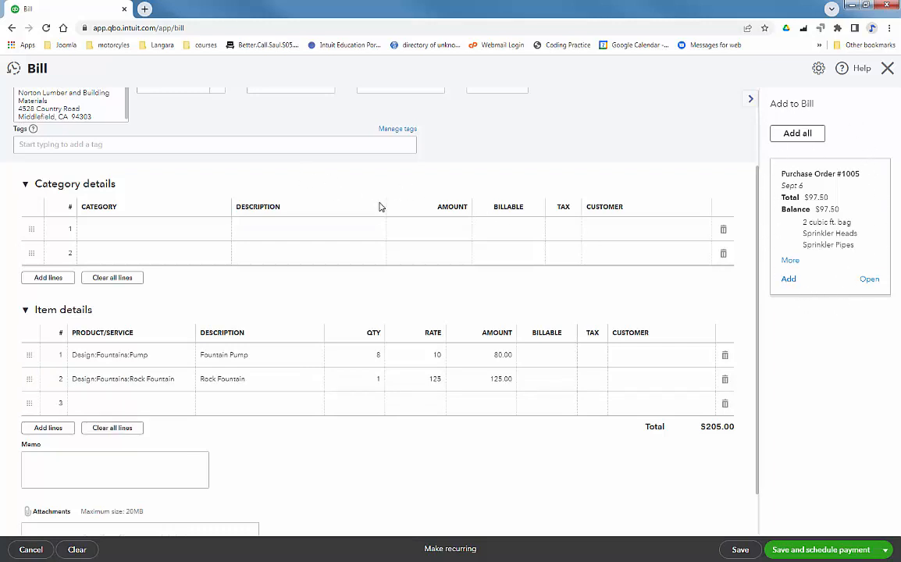
scroll(378, 201, "up", 1)
scroll(441, 312, "down", 2)
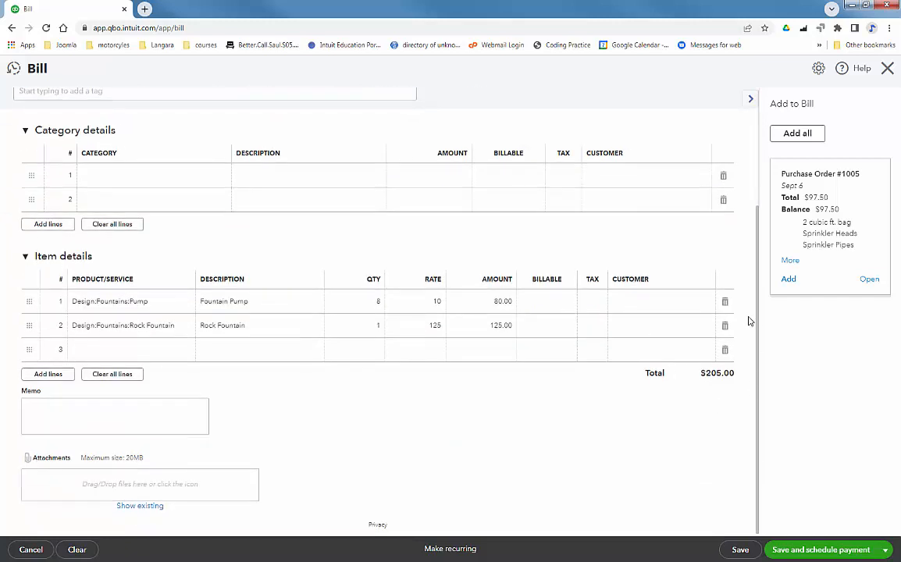
left_click(726, 303)
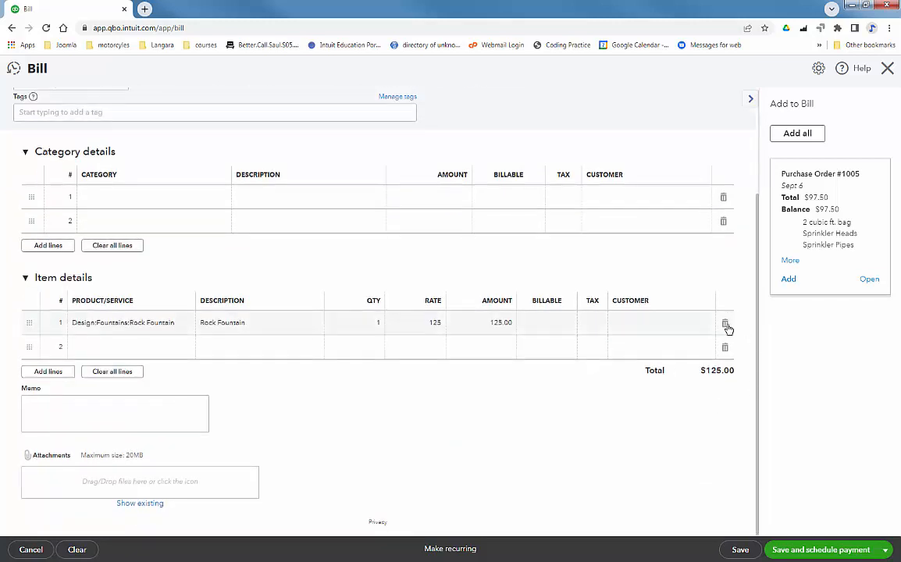
left_click(725, 323)
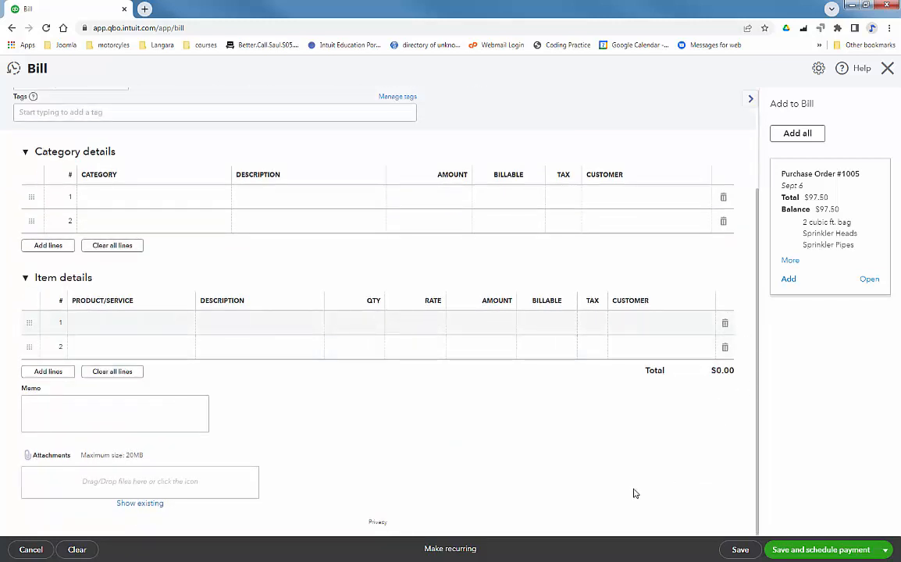
Add all items from the open Norton Lumber purchase order to the bill, then save and close it.
left_click(798, 135)
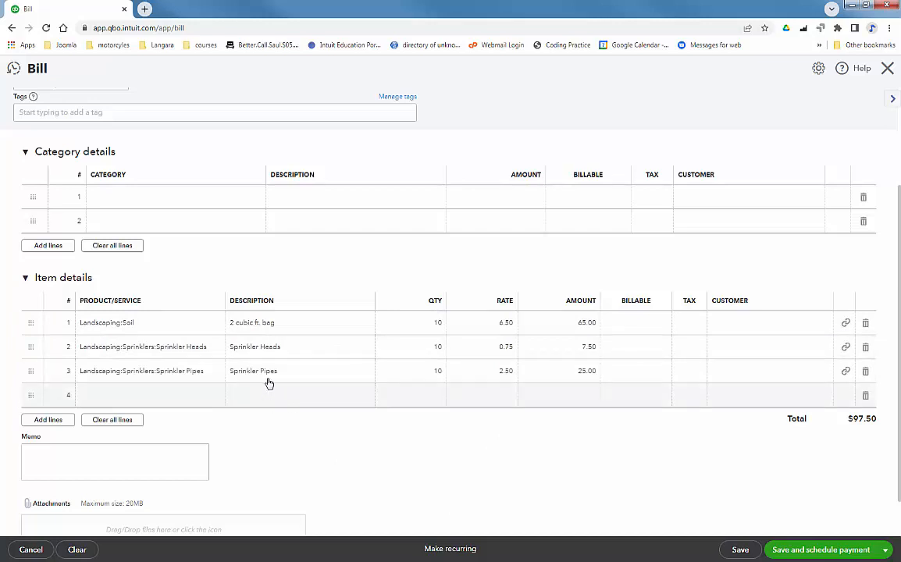
mouse_move(407, 381)
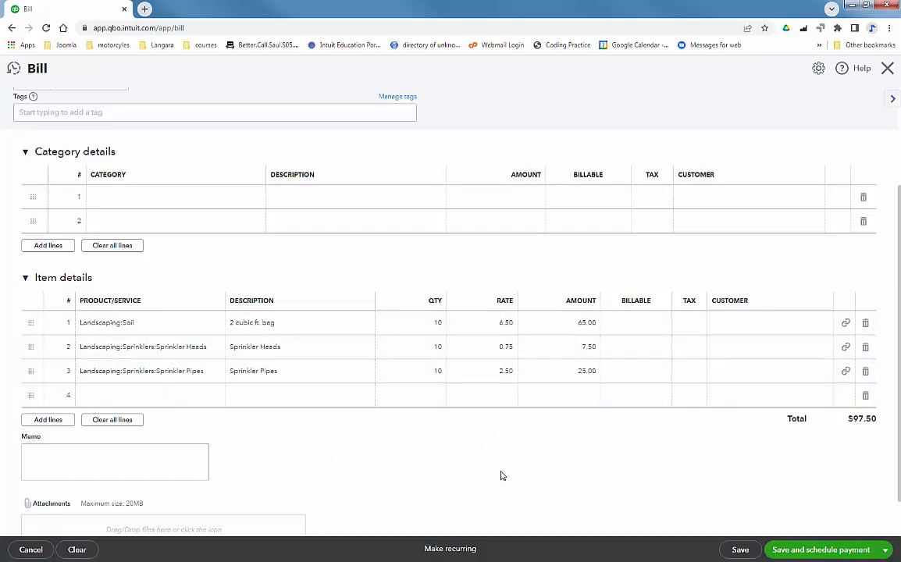
scroll(504, 472, "down", 1)
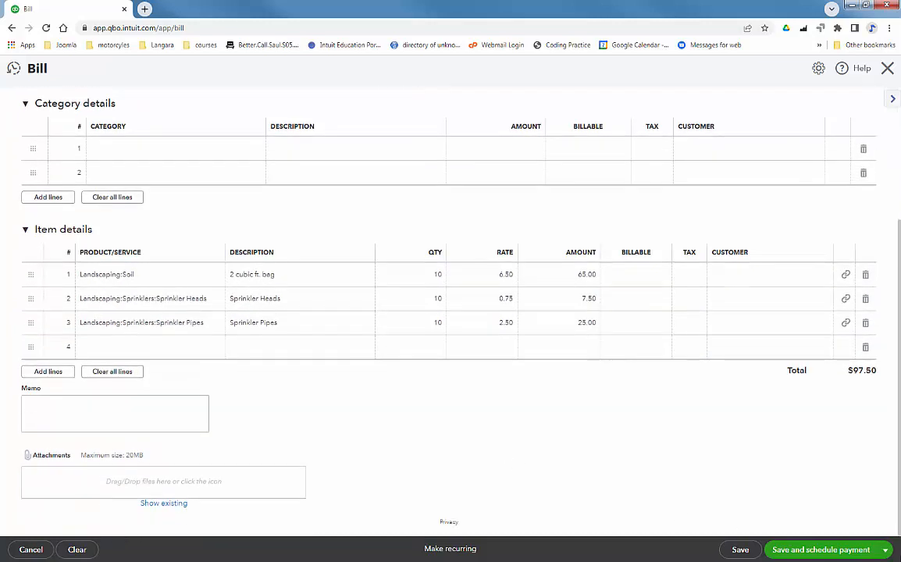
left_click(886, 550)
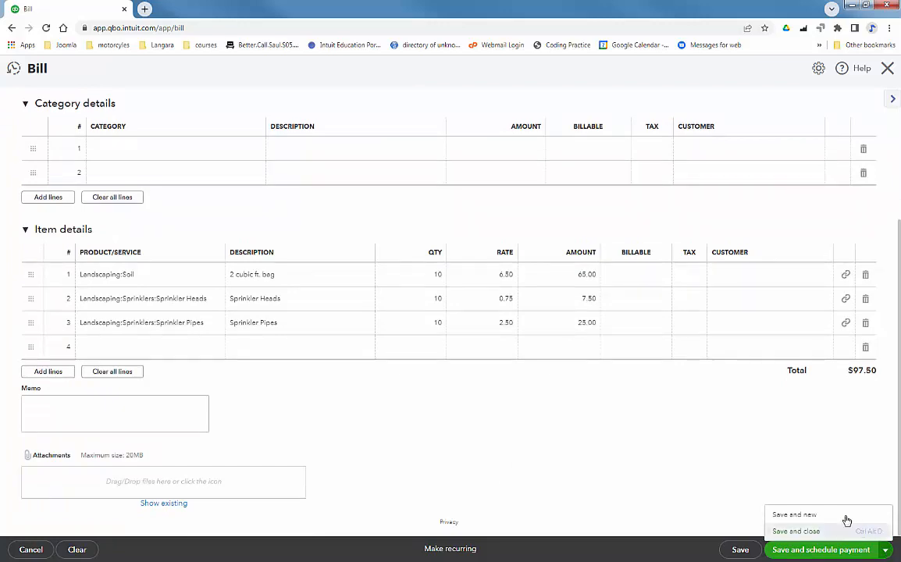
left_click(788, 531)
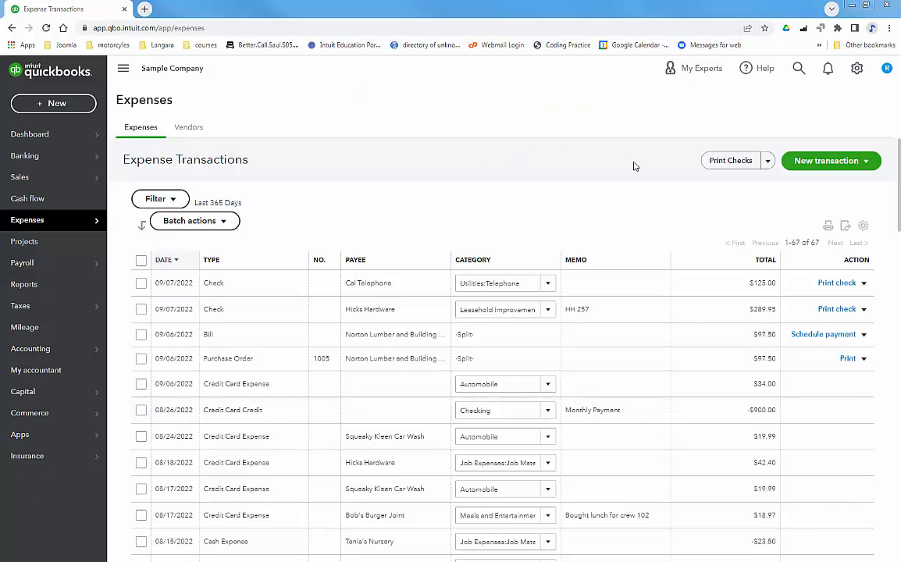
left_click(822, 163)
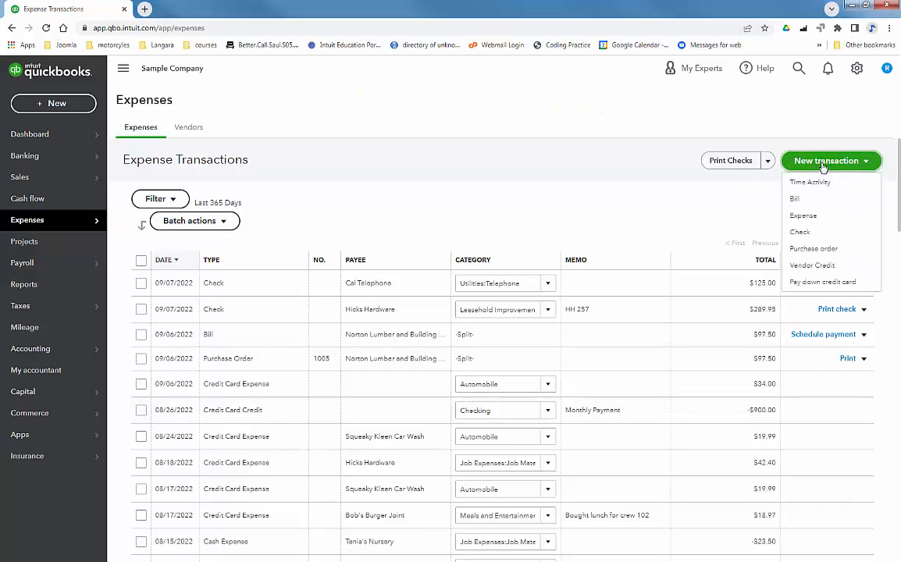
left_click(795, 199)
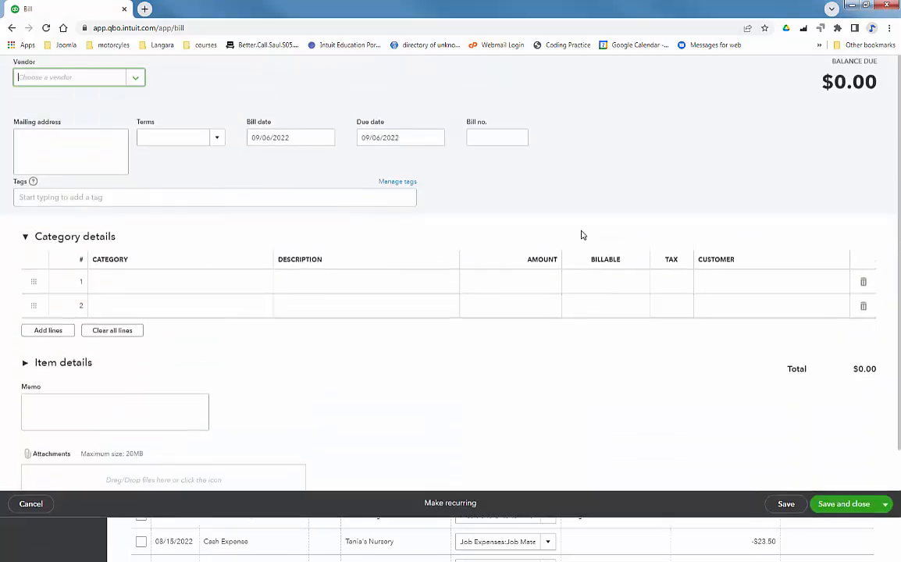
left_click(133, 126)
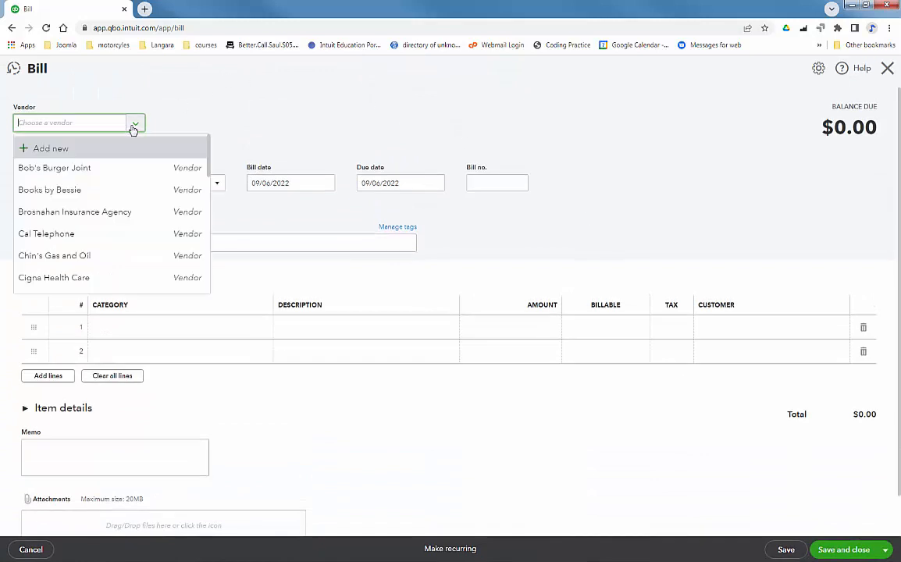
scroll(110, 205, "down", 2)
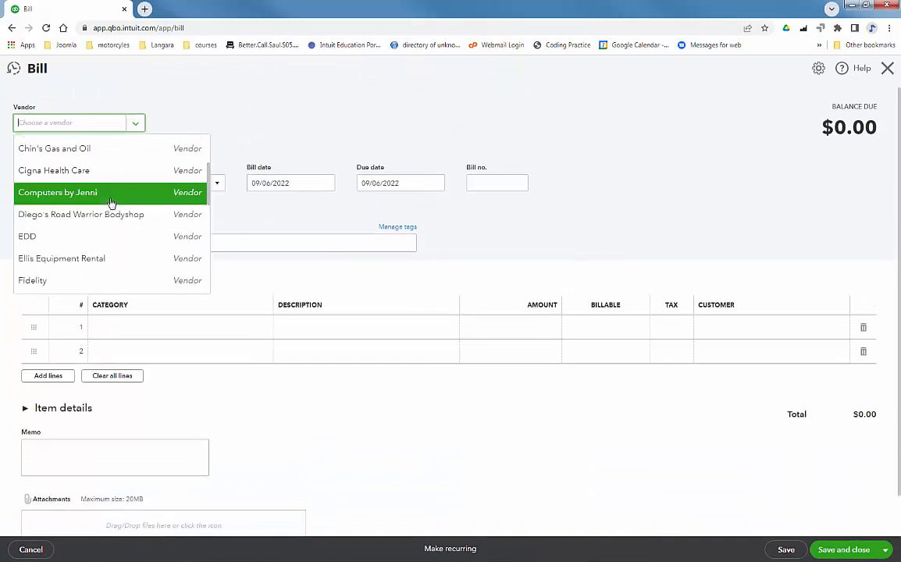
scroll(111, 203, "down", 4)
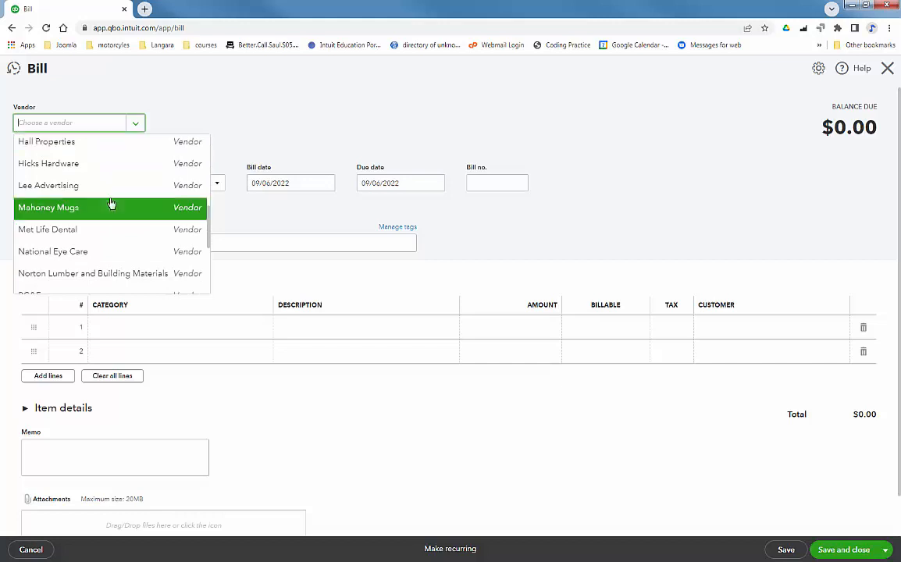
left_click(114, 273)
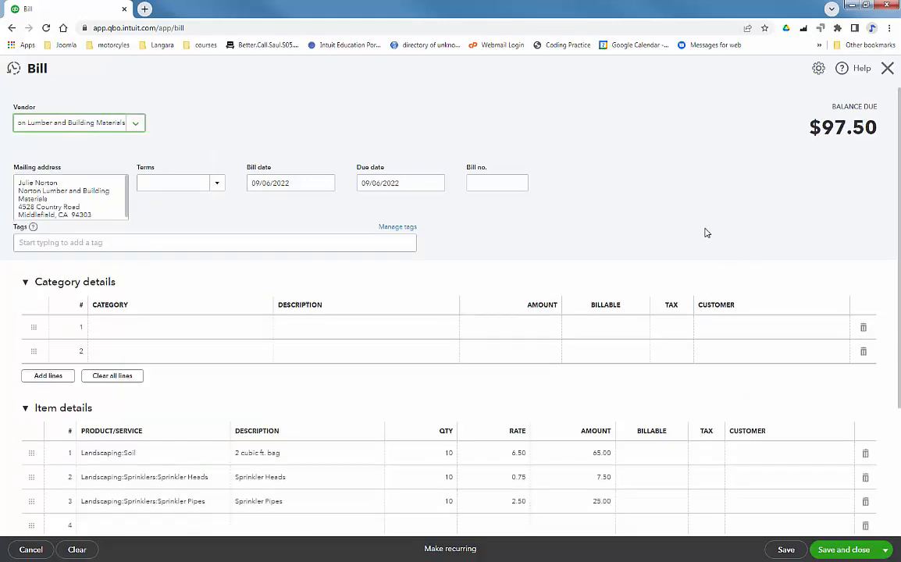
scroll(706, 233, "down", 1)
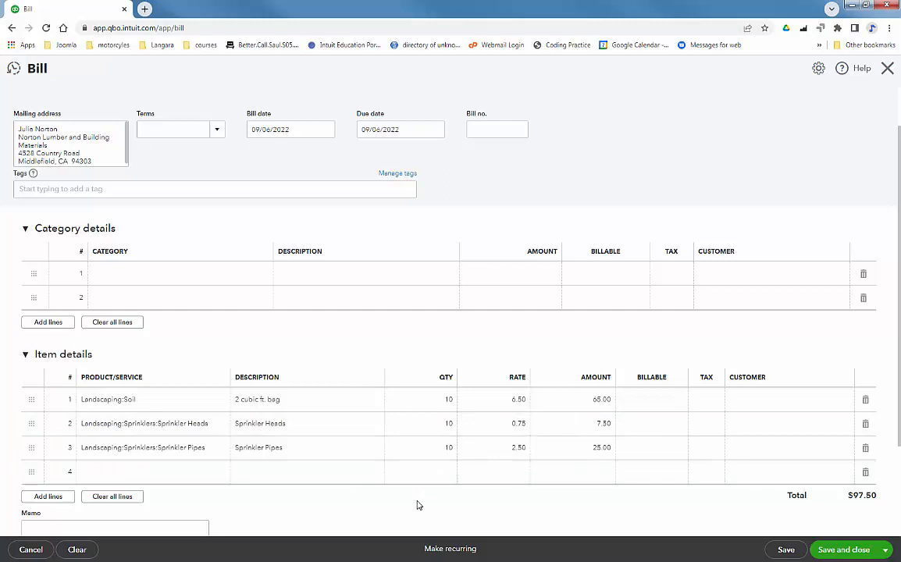
scroll(413, 497, "down", 1)
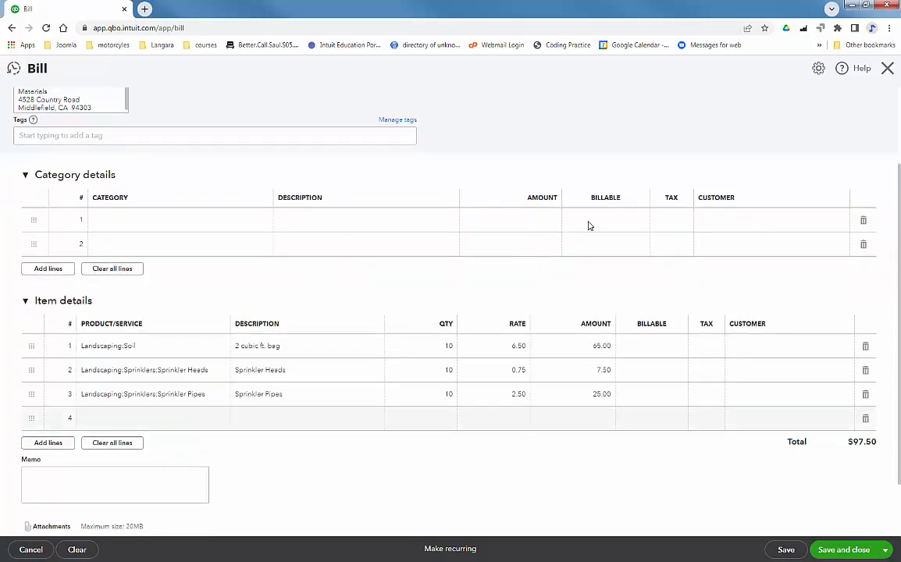
left_click(888, 68)
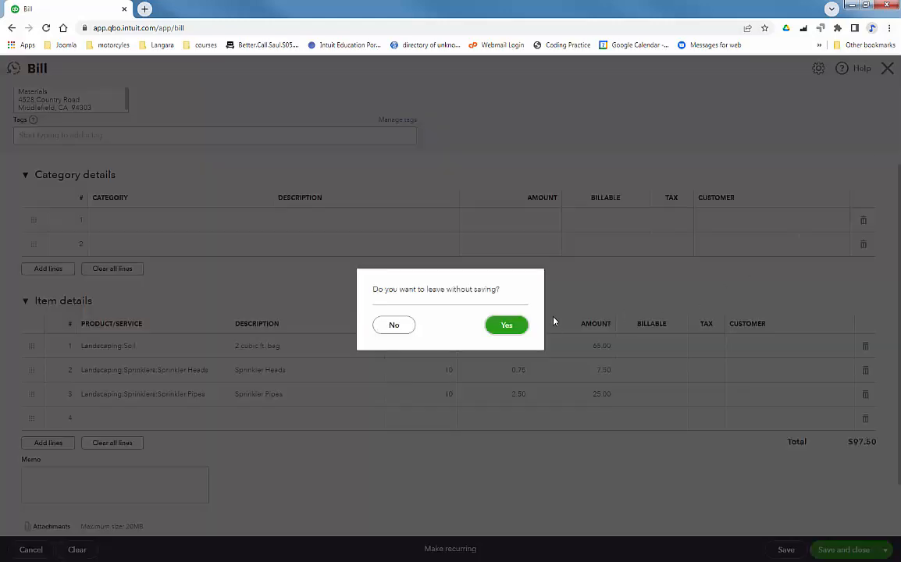
left_click(508, 328)
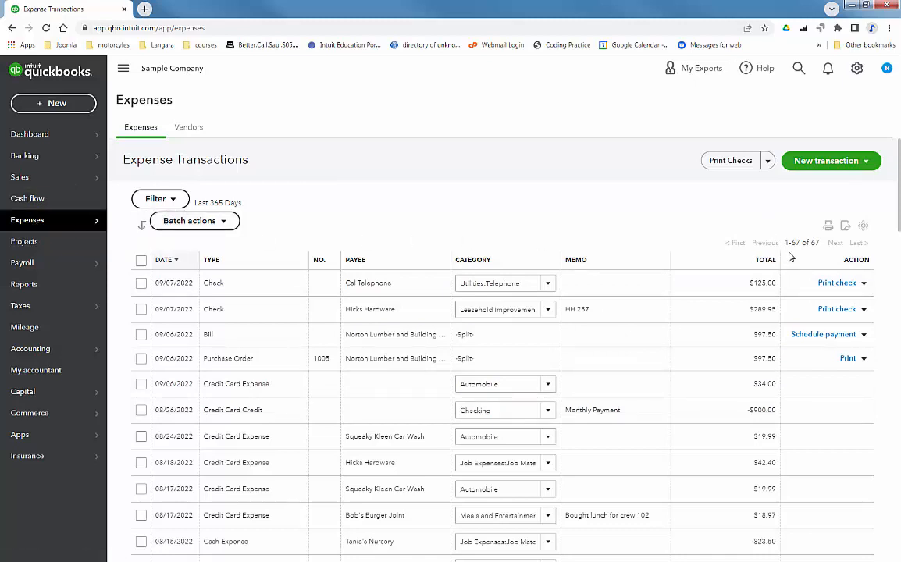
Start a new purchase order and add Lomeli Statuary as a new vendor for it.
left_click(849, 164)
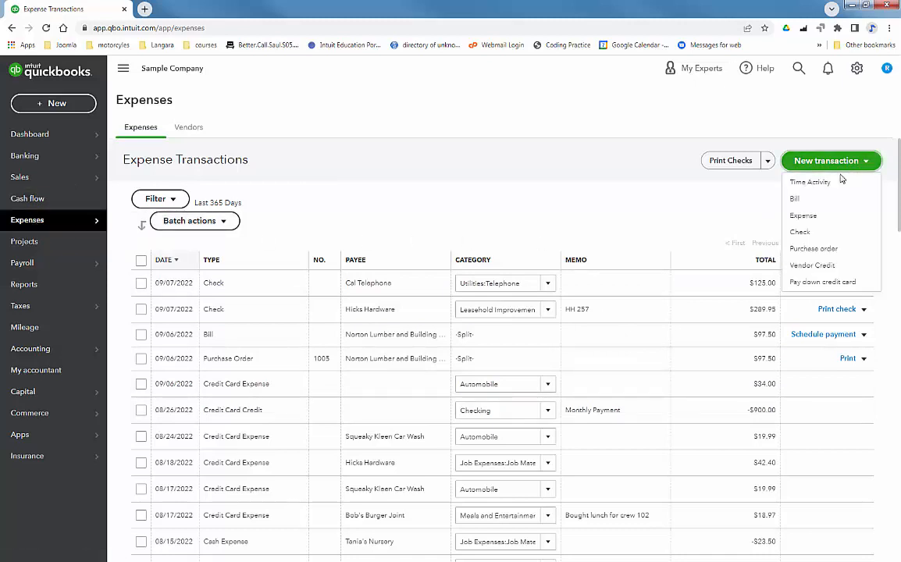
left_click(815, 250)
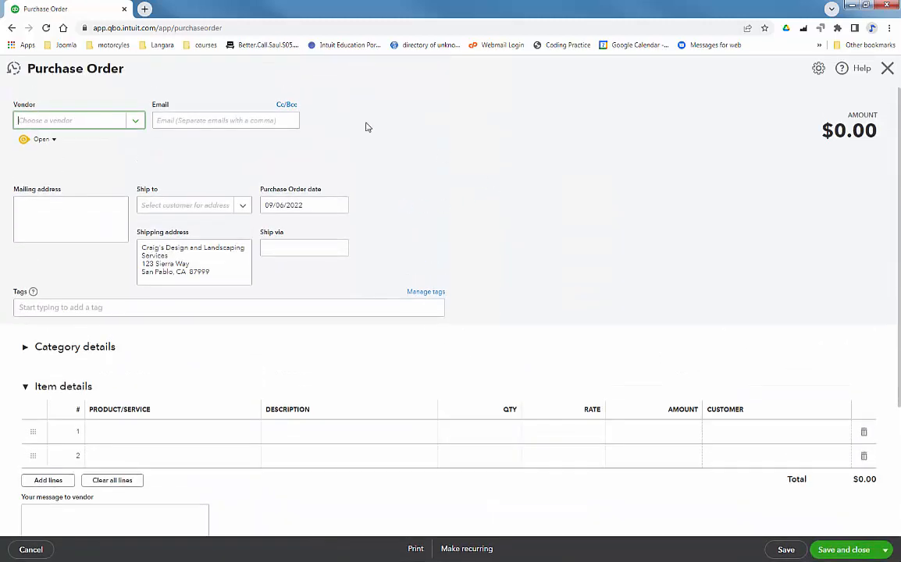
left_click(100, 122)
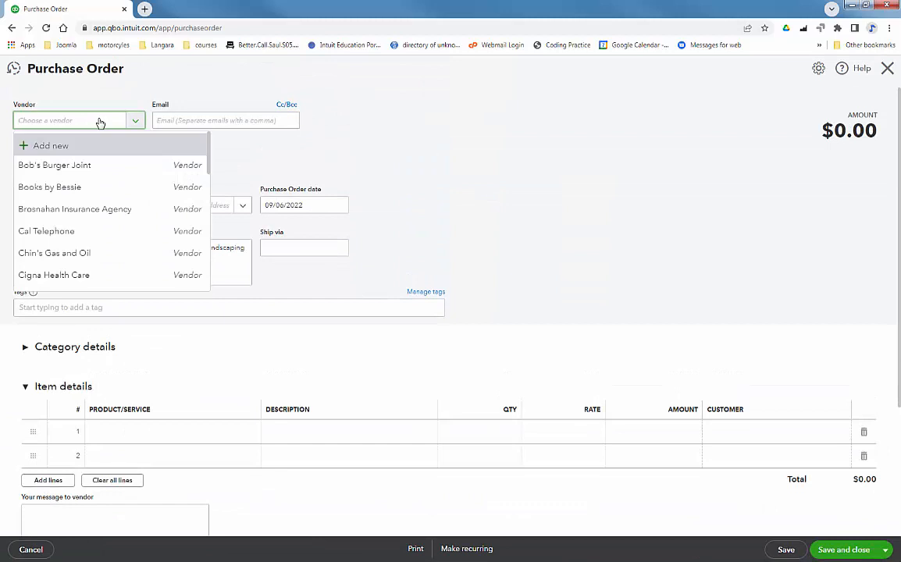
left_click(55, 146)
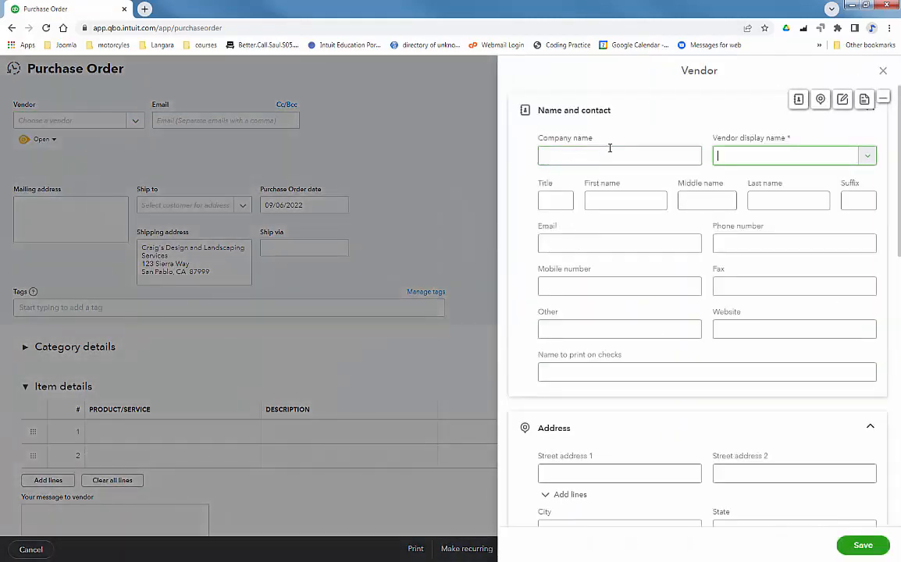
left_click(609, 151)
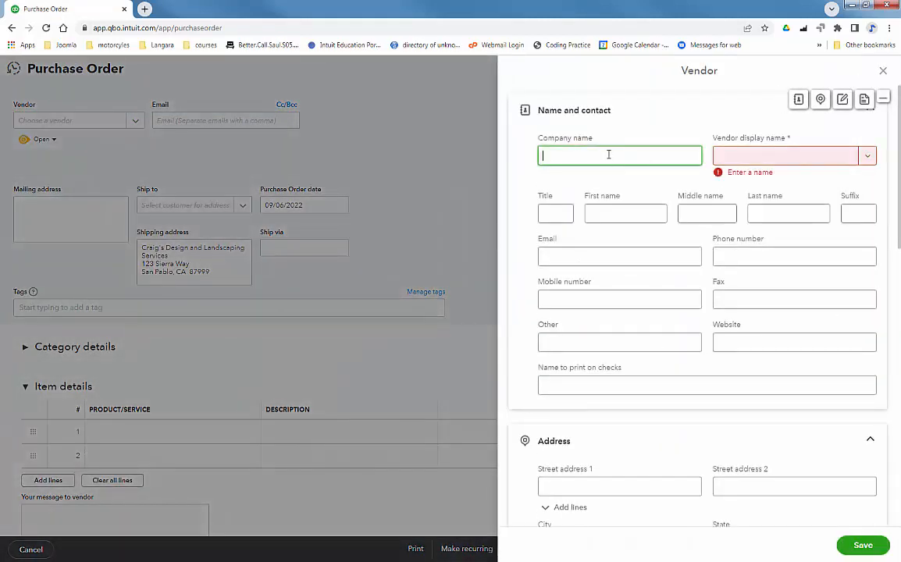
type("Lomeli S")
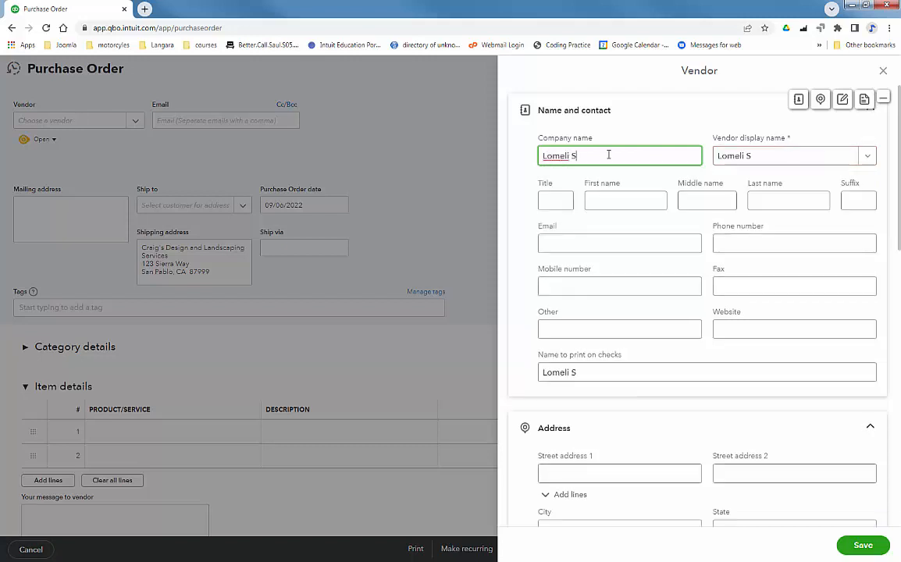
type("tatuary")
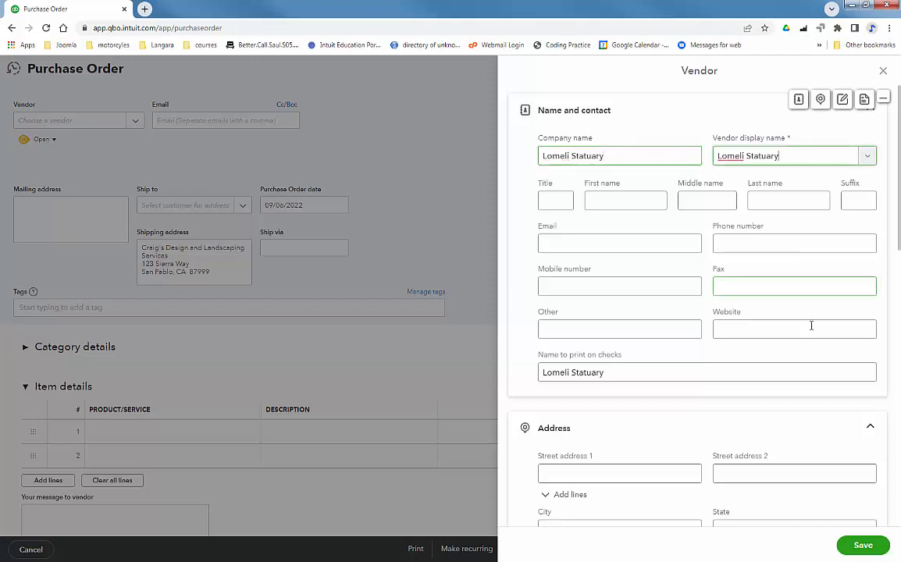
left_click(863, 544)
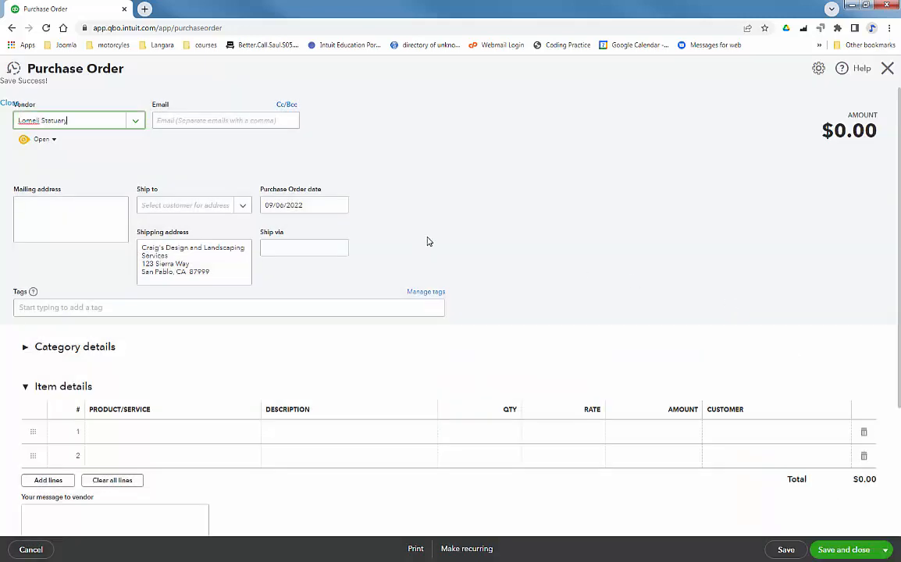
Set the Lomeli Statuary purchase order date to 09/06/2022.
left_click(271, 205)
left_click(340, 206)
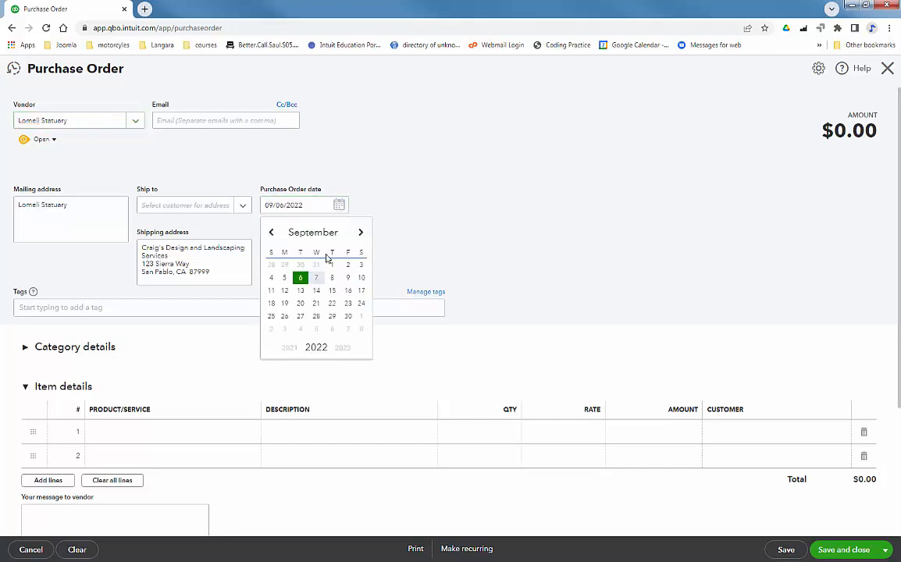
left_click(301, 278)
Add a new inventory product named Cherub from the first Item details line of the purchase order.
scroll(474, 191, "down", 2)
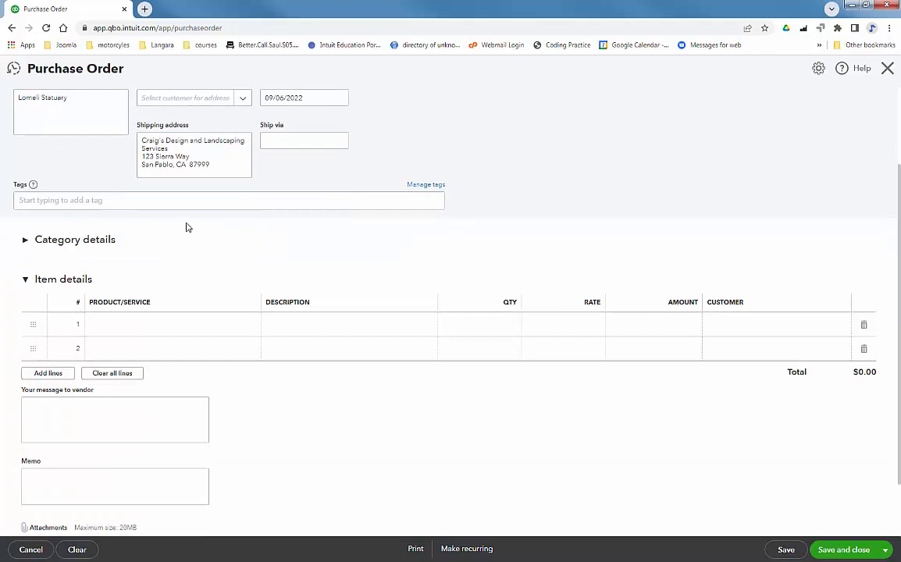
scroll(227, 237, "down", 2)
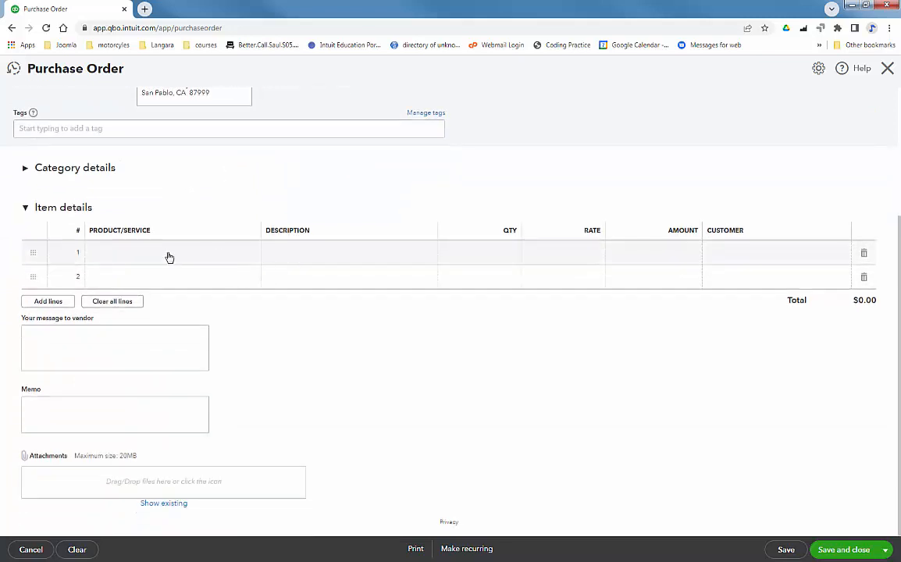
left_click(144, 257)
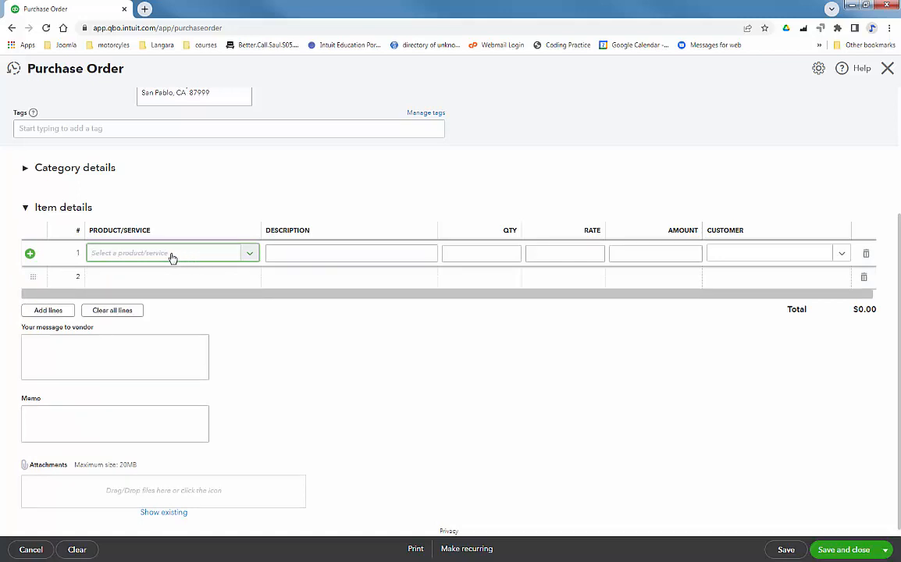
left_click(250, 255)
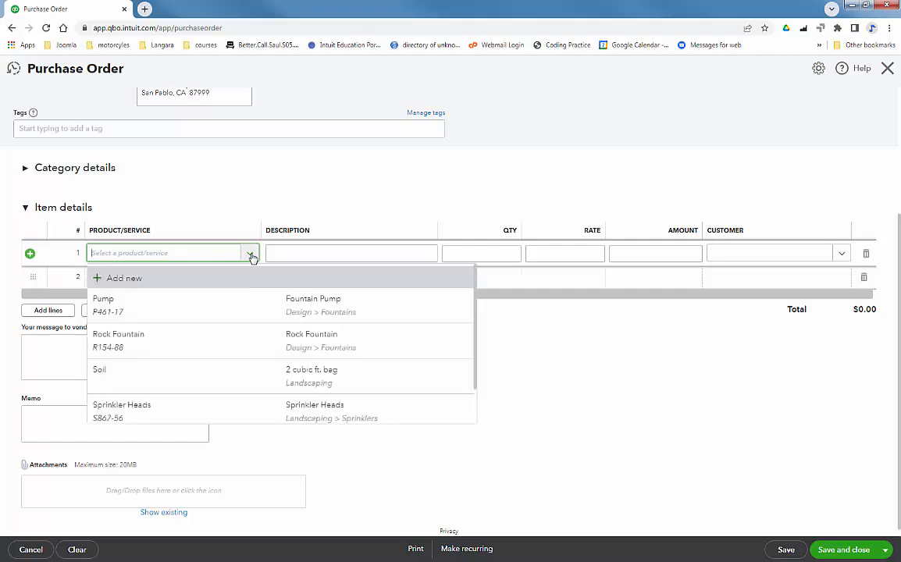
left_click(205, 277)
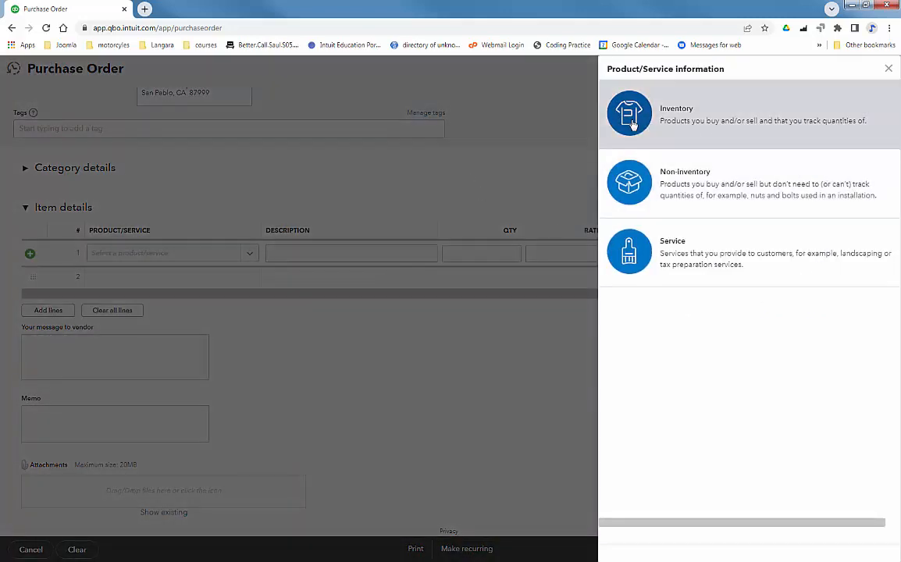
left_click(633, 125)
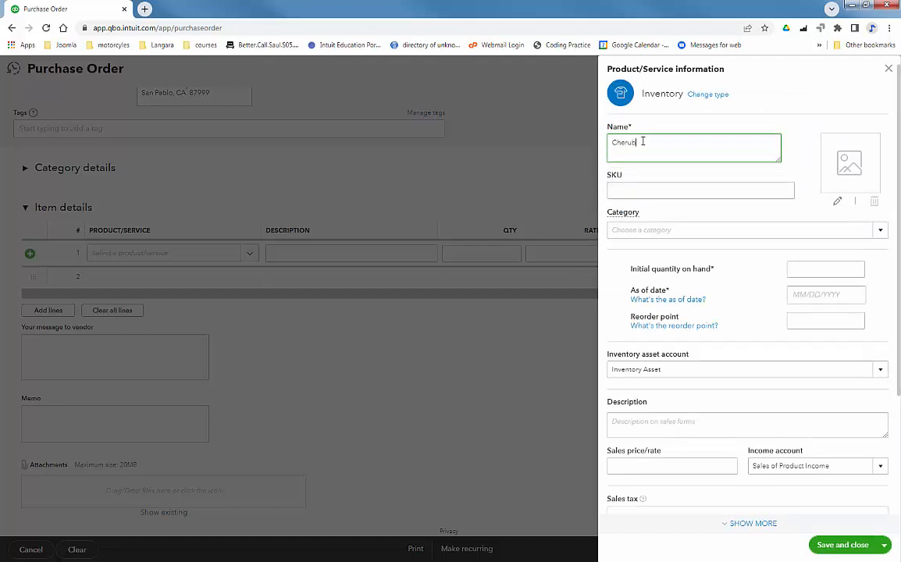
Create a new category named Statues and assign it to the Cherub product.
left_click(664, 232)
left_click(880, 233)
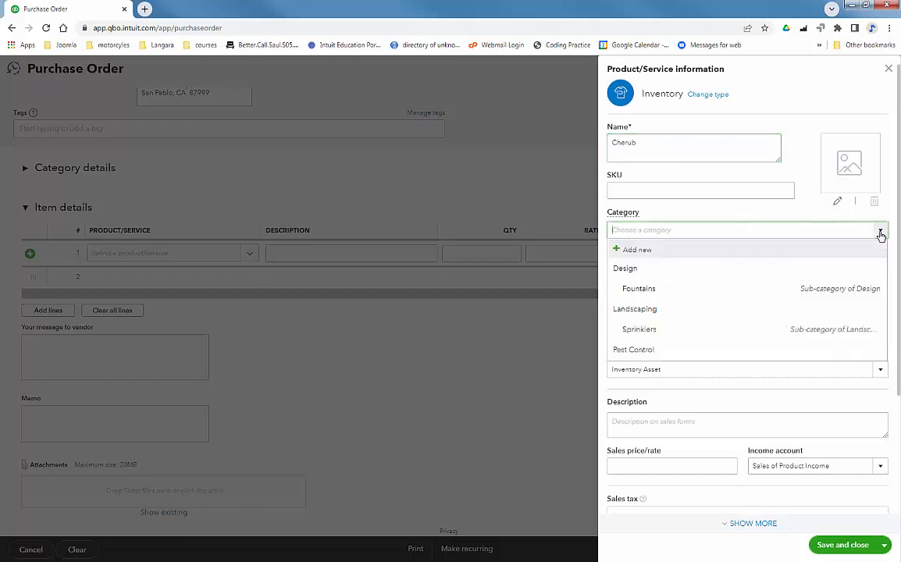
left_click(649, 250)
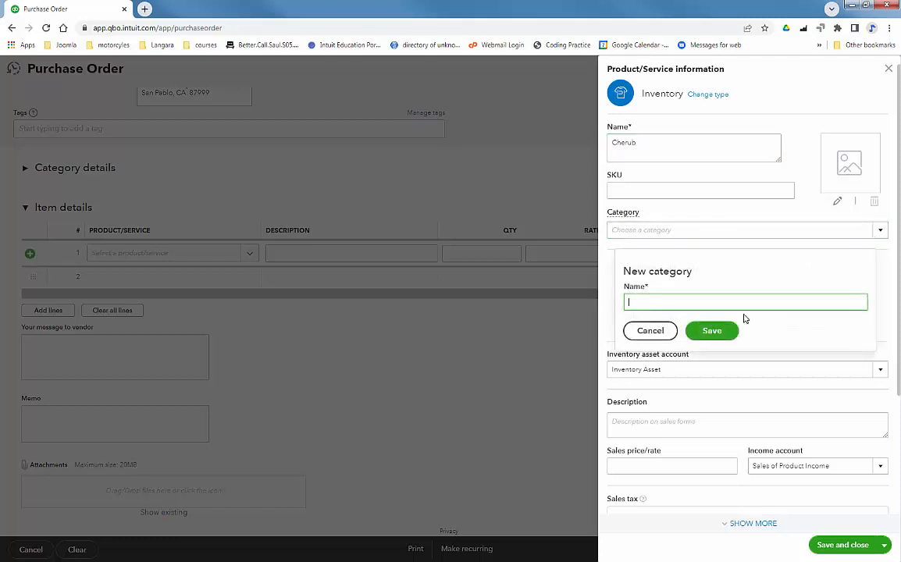
type("Statues")
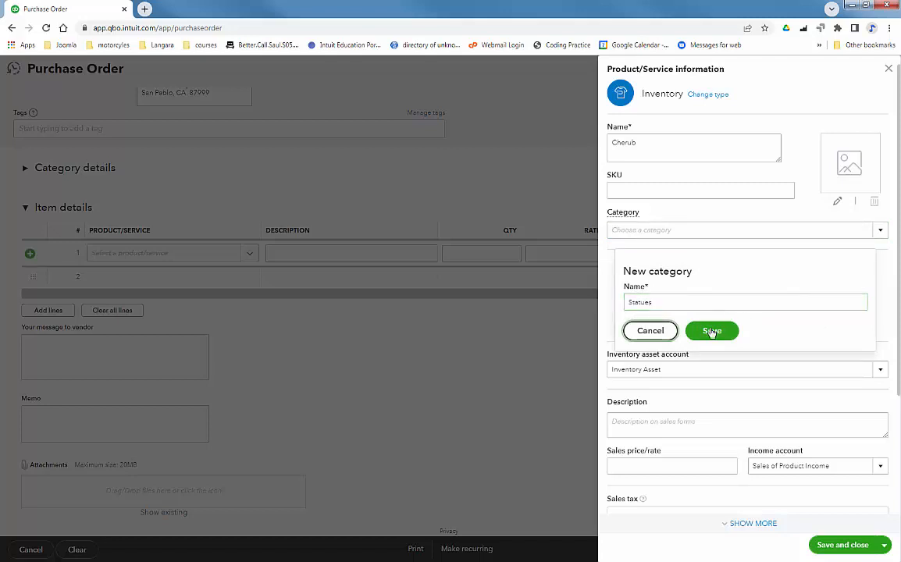
left_click(711, 331)
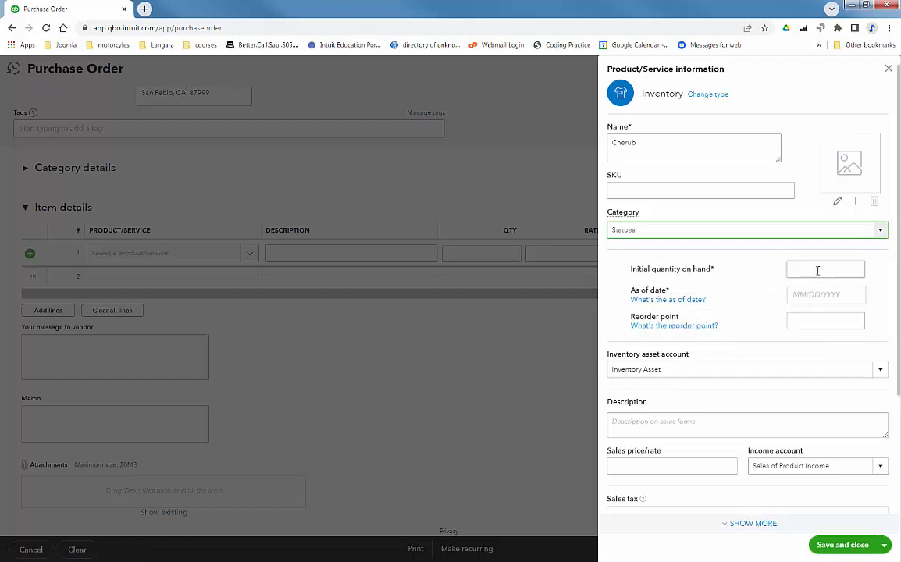
Set the Cherub's initial quantity on hand to 0, its as-of date to 09/05/2022 and its reorder point to 2.
left_click(859, 271)
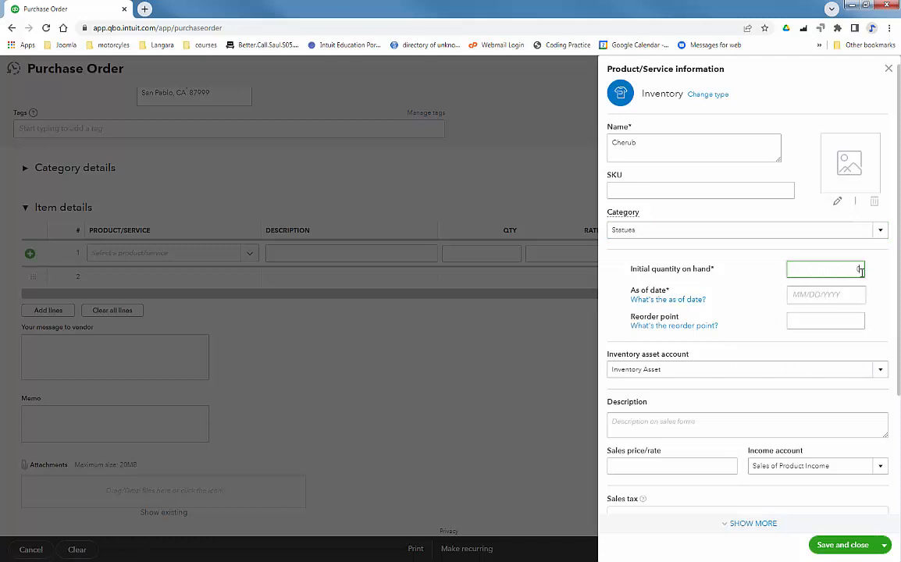
left_click(812, 295)
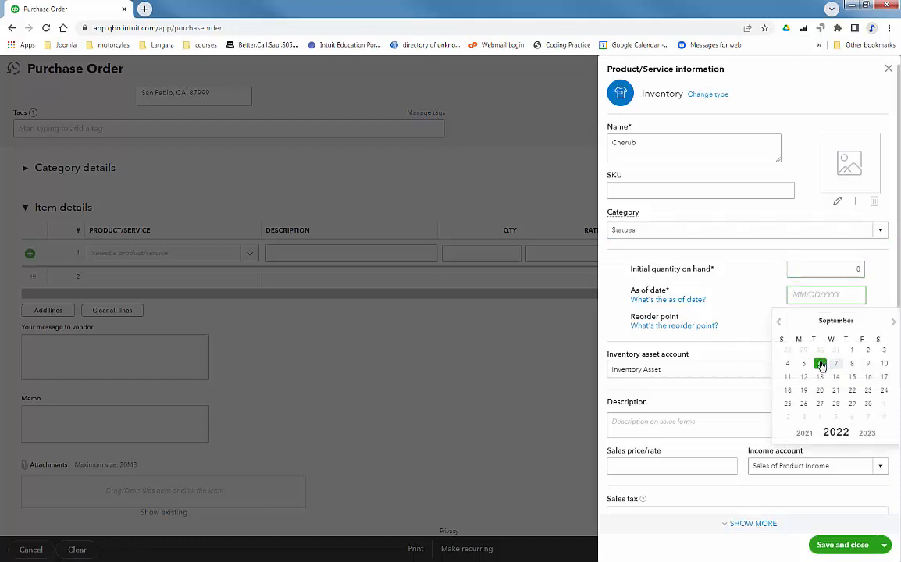
left_click(821, 364)
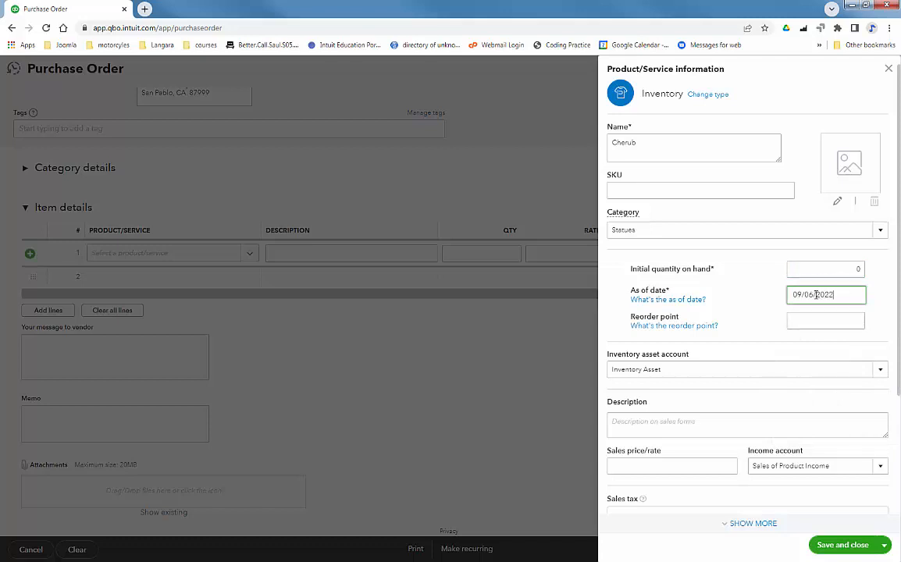
key("BackSpace")
type("5")
left_click(807, 321)
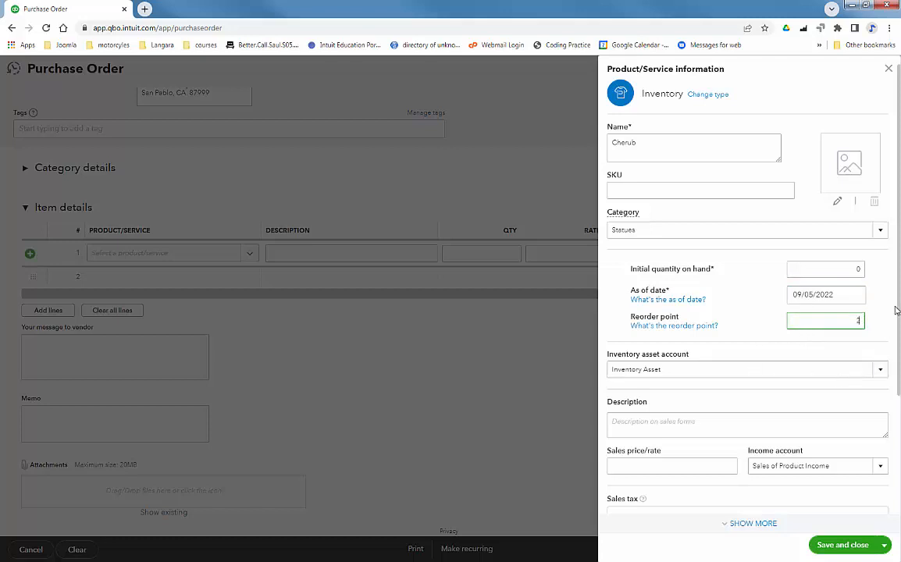
Enter the sales description "3 foot Cherub Statue" and a sales price of 300 for the Cherub product.
left_click(736, 432)
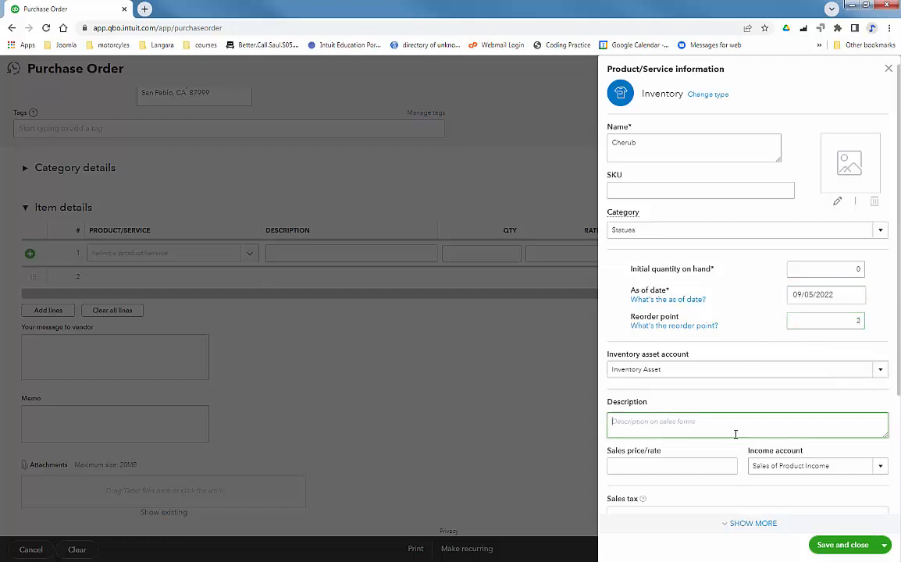
type("3")
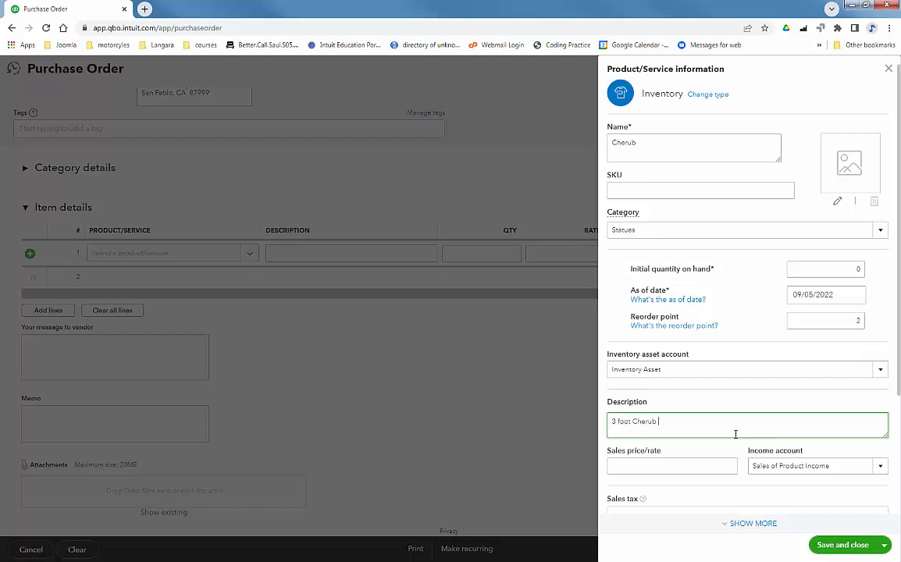
type("foot Cherub Statue")
left_click(696, 465)
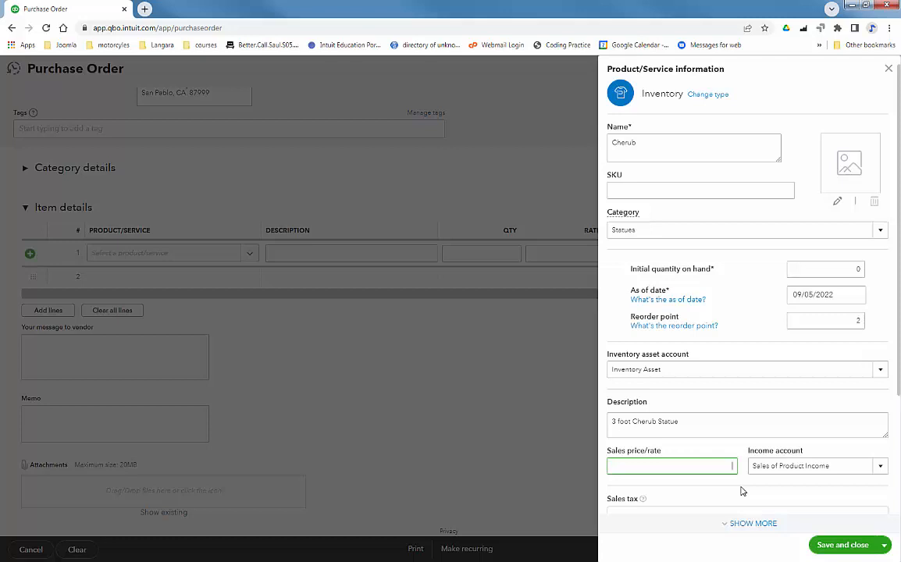
type("300")
key("Tab")
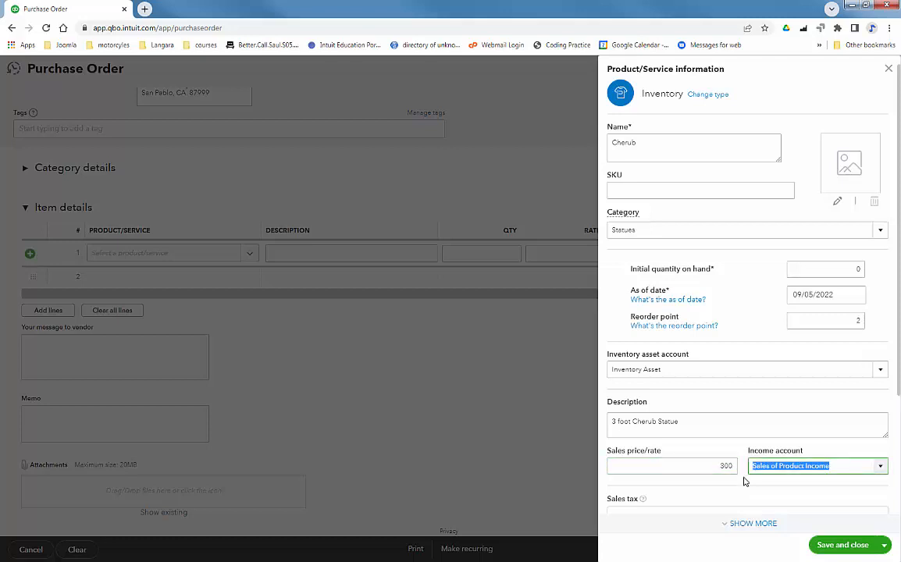
Set the Cherub's purchase cost to 150 and save the product to the purchase order.
scroll(741, 488, "down", 2)
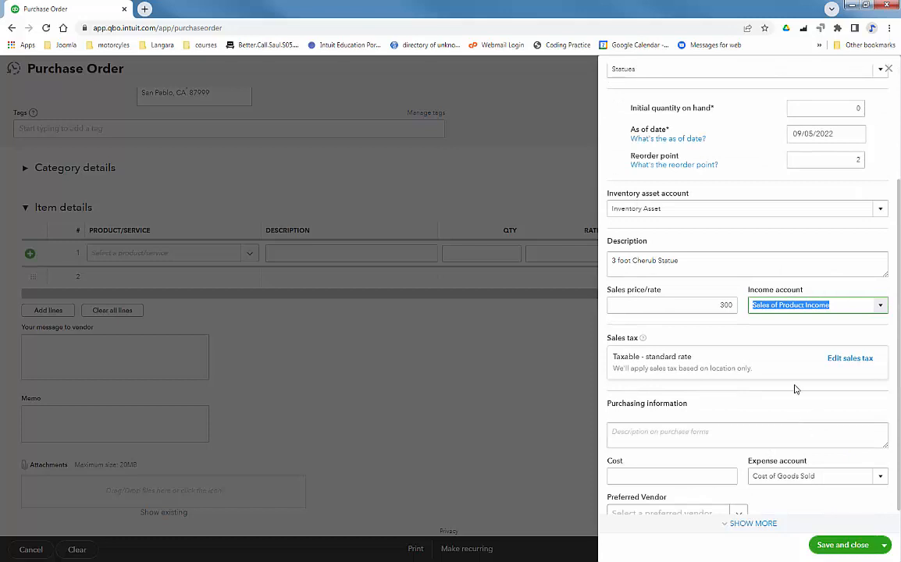
scroll(812, 406, "down", 1)
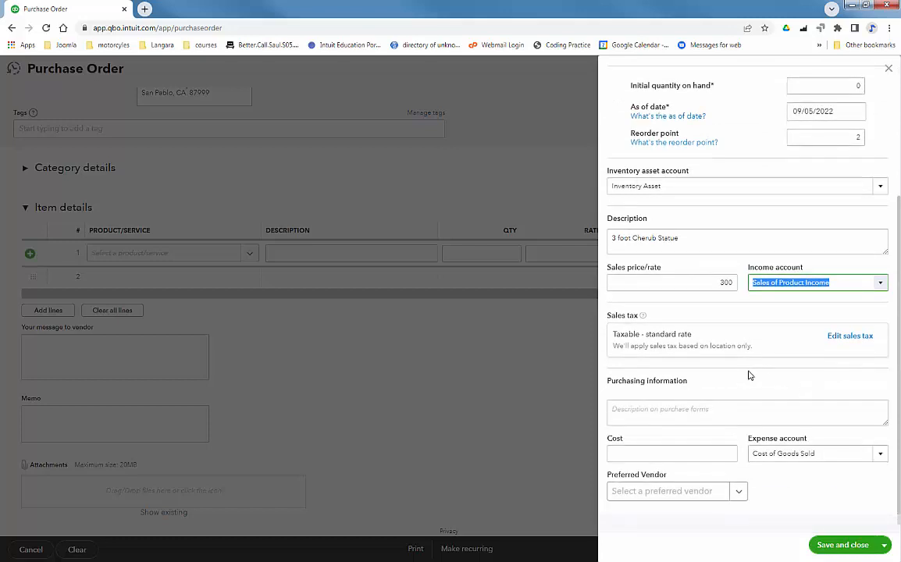
left_click(692, 455)
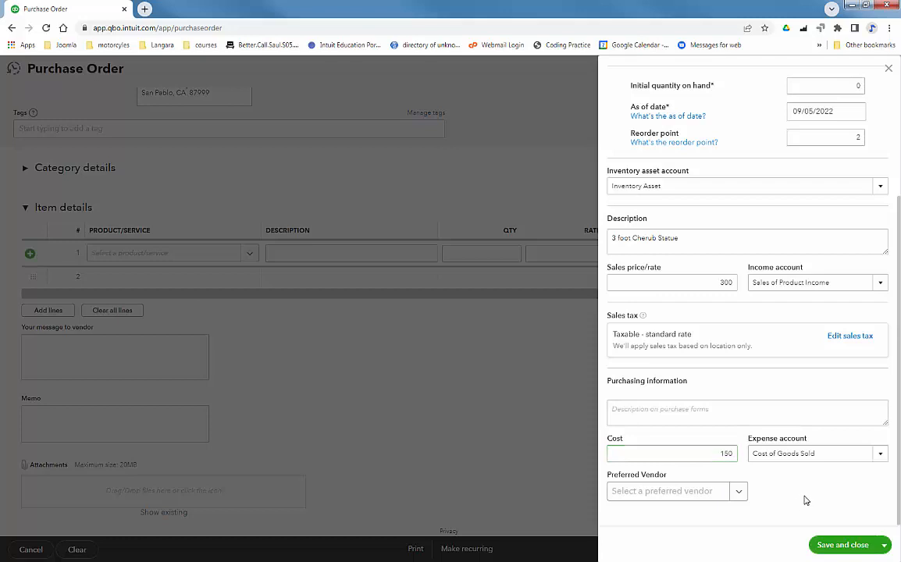
left_click(860, 550)
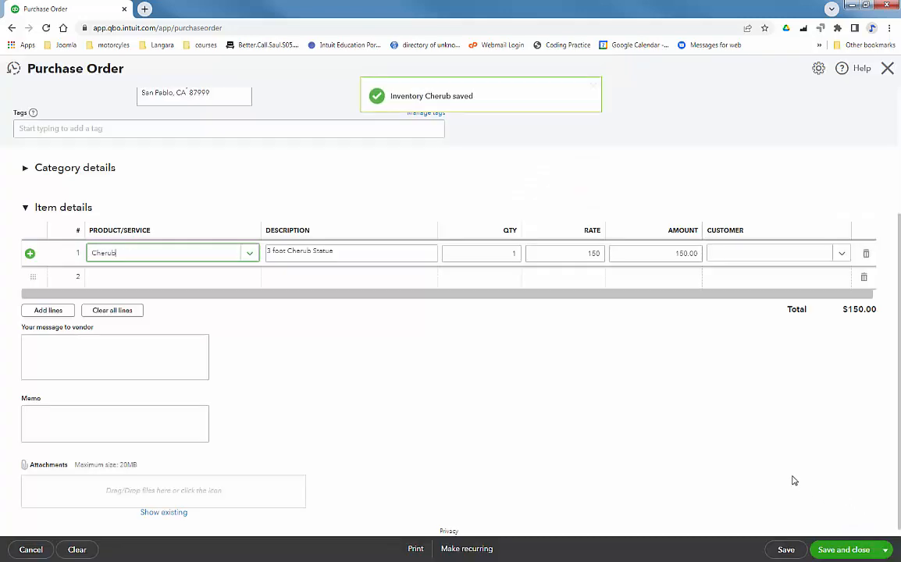
Set the quantity of the Cherub line on the purchase order to 2.
left_click(503, 253)
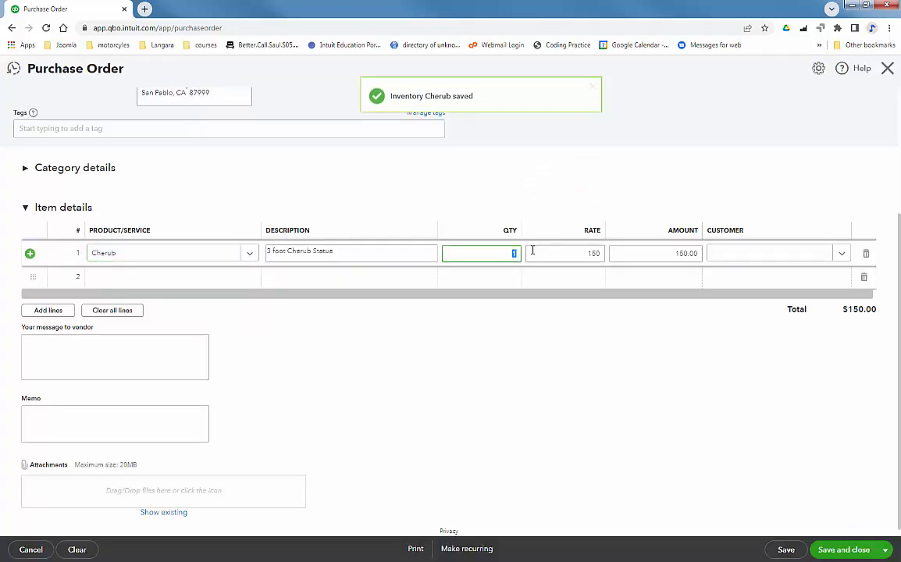
type("2")
key("Tab")
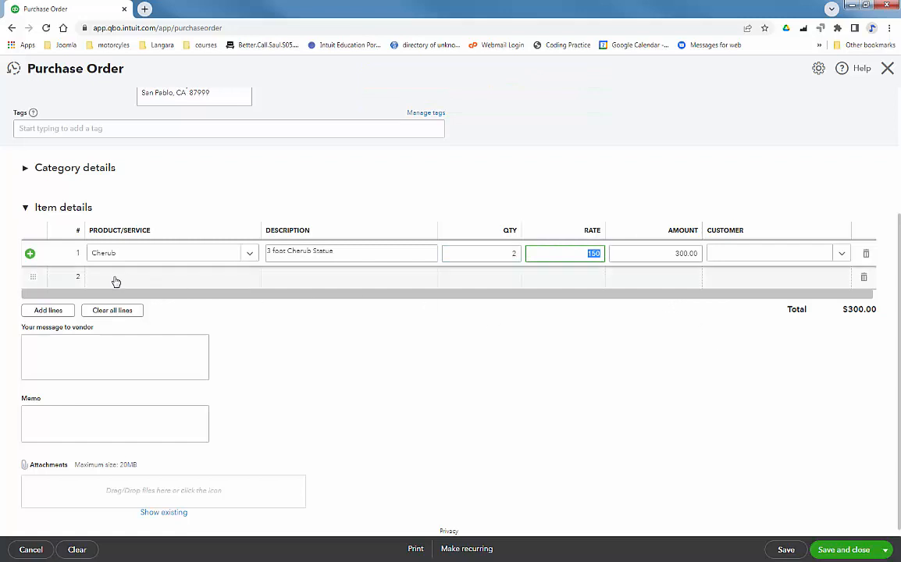
Add a new inventory product named Dragon from the second Item details line of the purchase order.
left_click(115, 280)
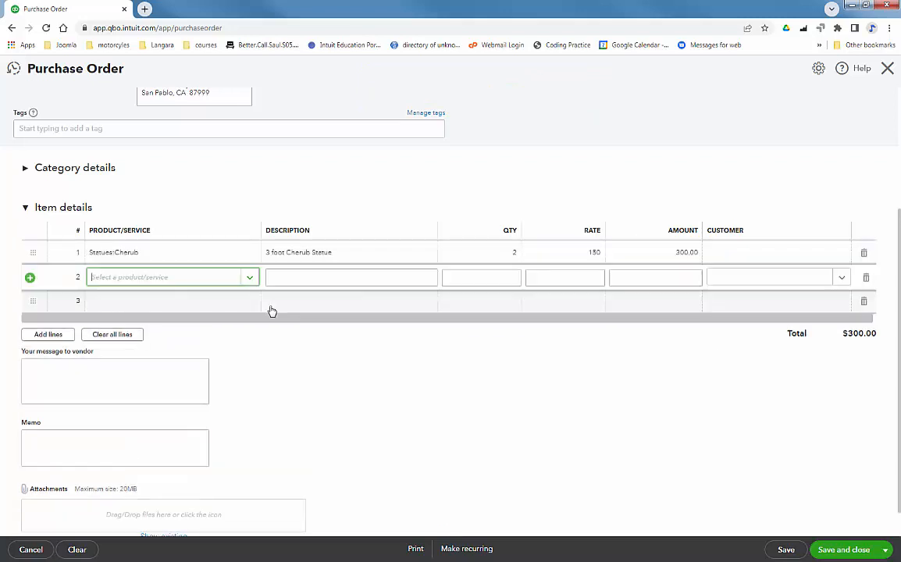
left_click(249, 278)
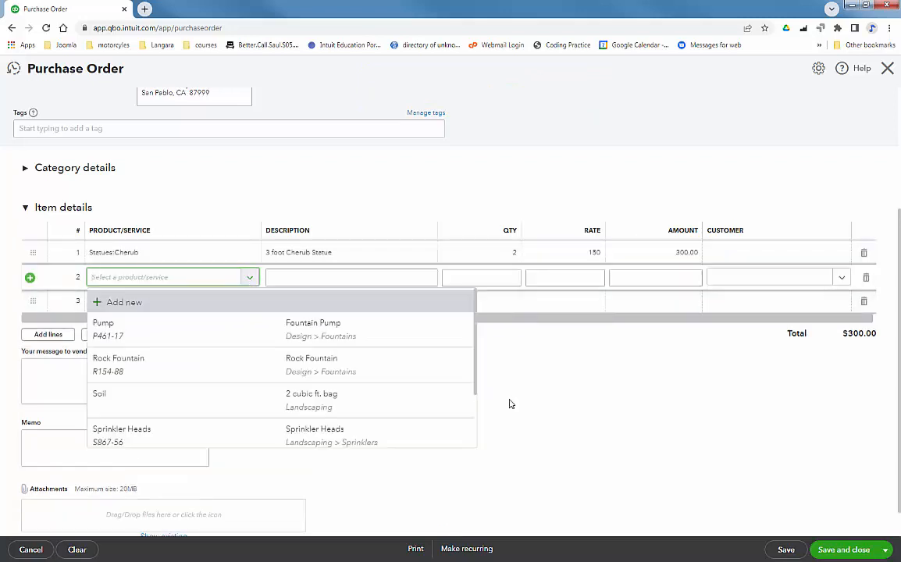
left_click(205, 308)
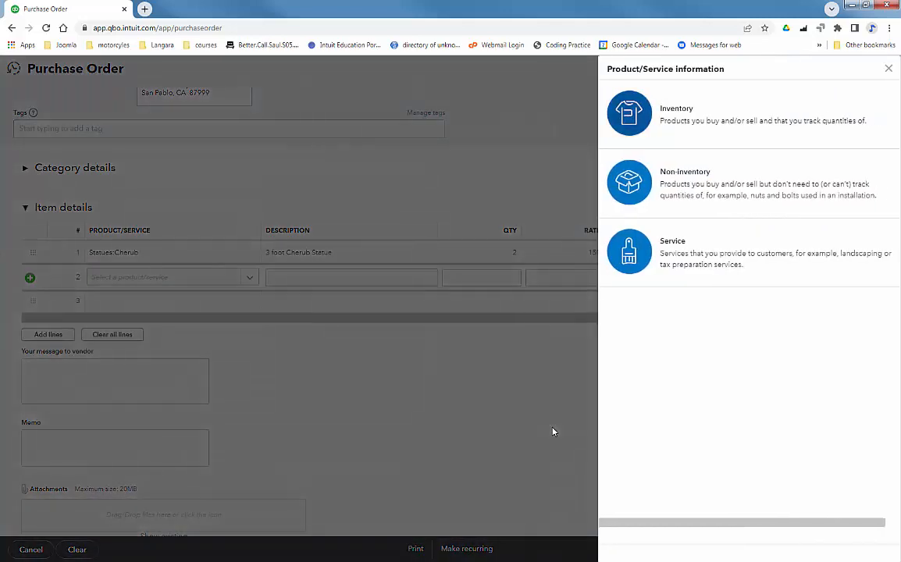
left_click(664, 116)
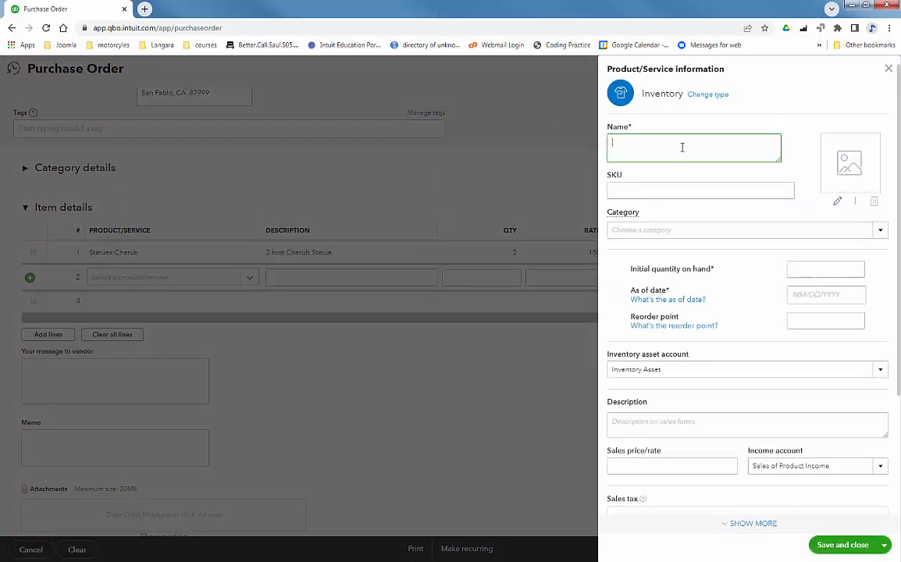
type("Dragon")
Assign the existing Statues category to the Dragon product.
left_click(653, 230)
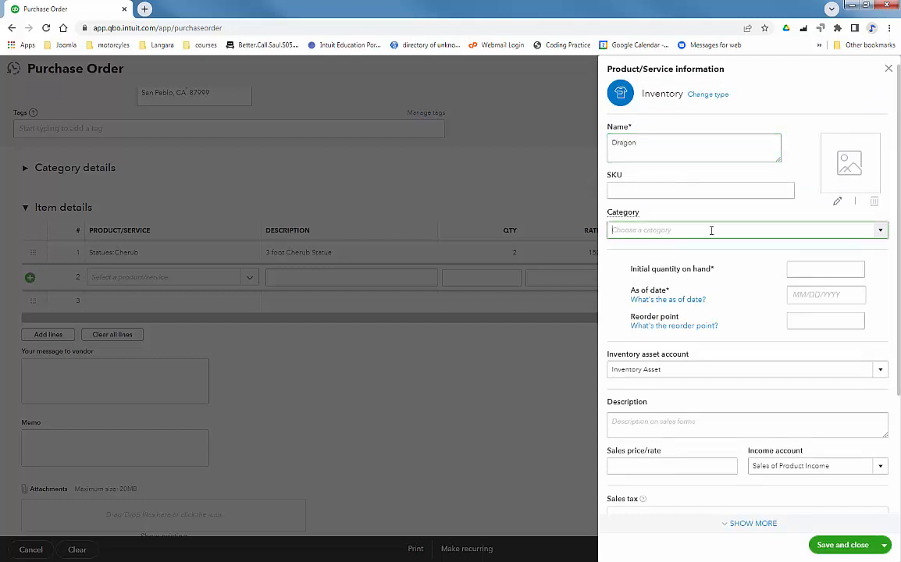
left_click(879, 232)
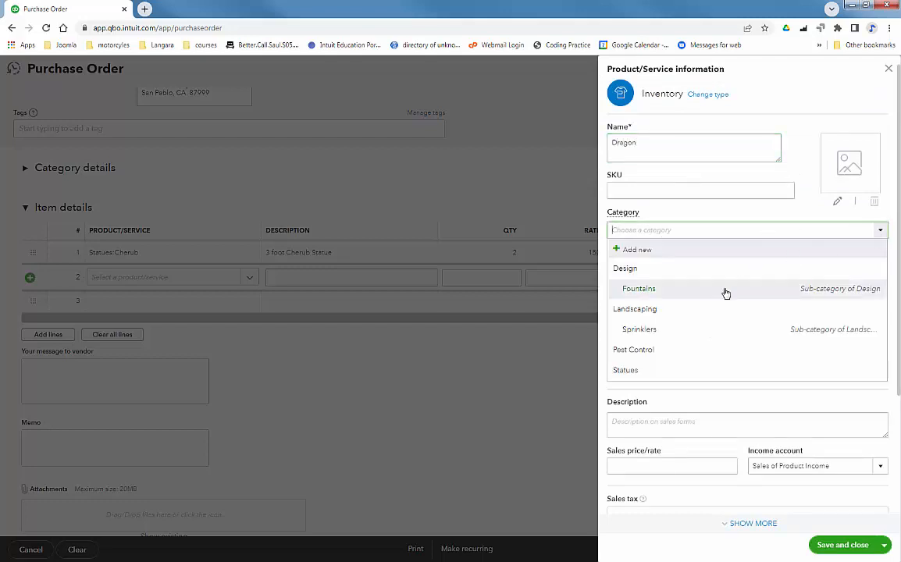
left_click(681, 369)
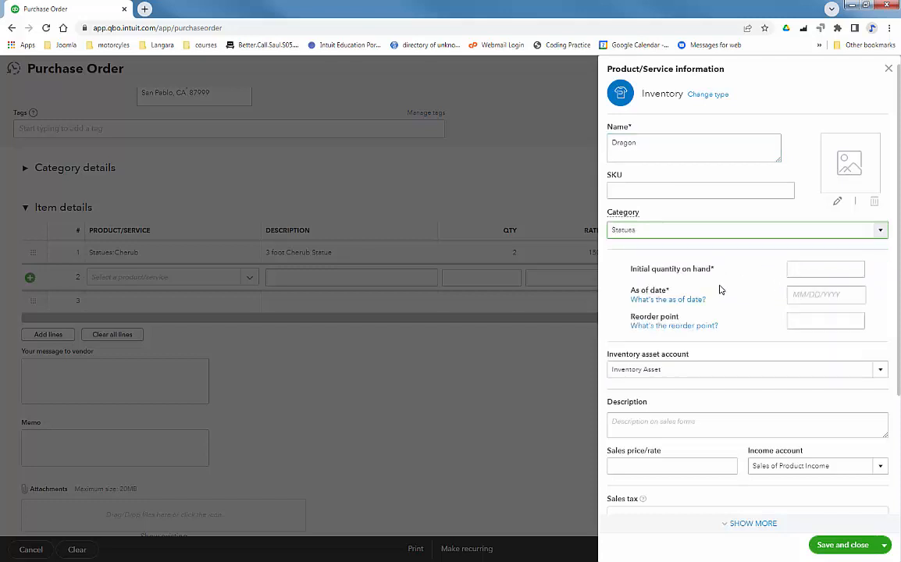
Set the Dragon's initial quantity on hand to 0, its as-of date to 09/05/2022 and its reorder point to 2.
left_click(830, 269)
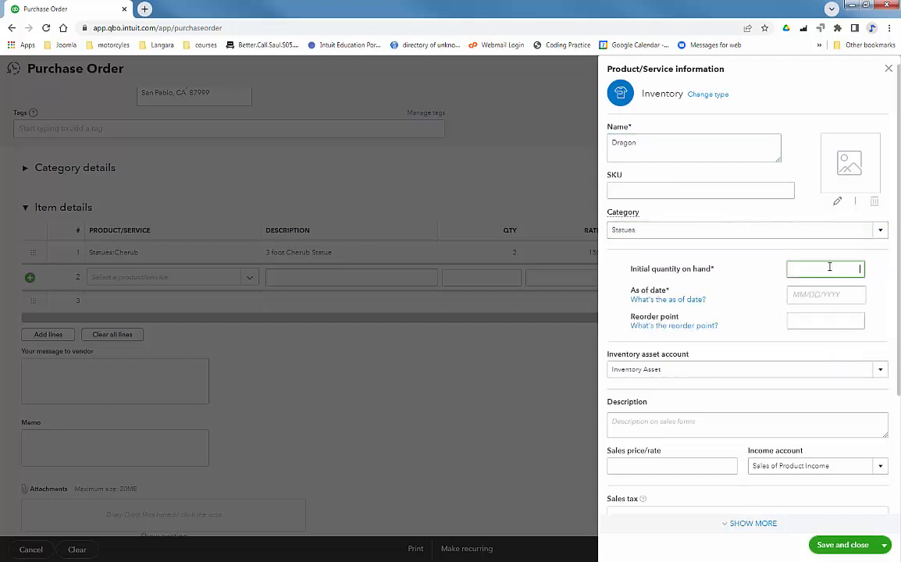
type("0")
left_click(828, 294)
left_click(804, 364)
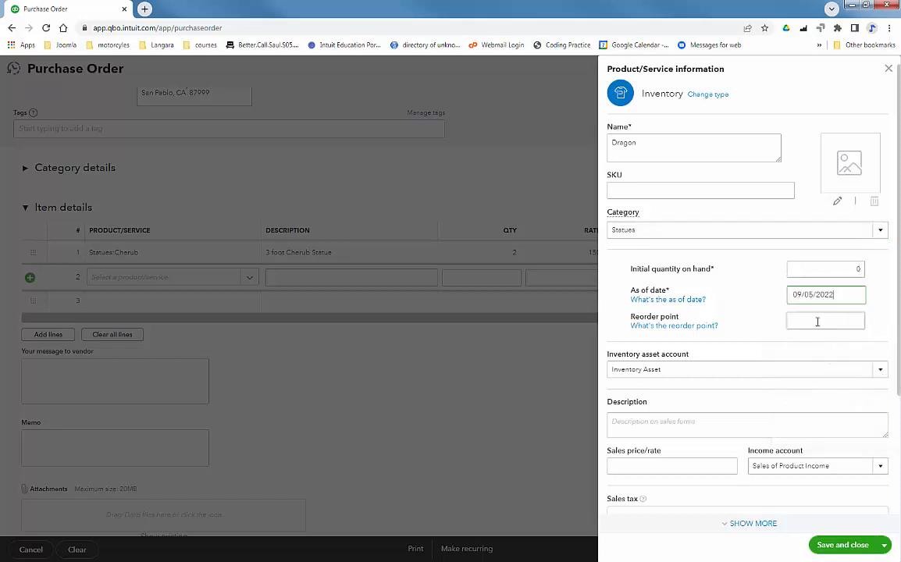
left_click(815, 322)
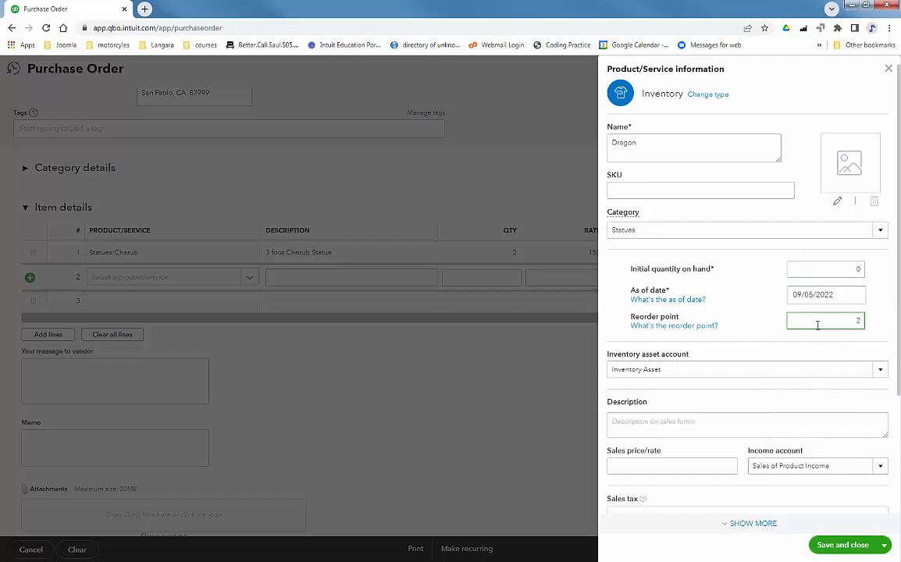
key("Tab")
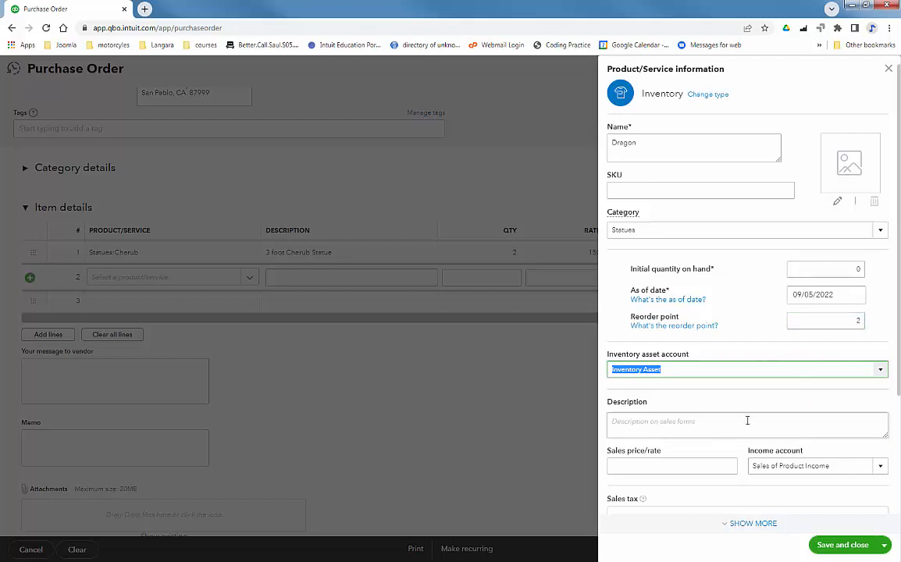
Set the Dragon's sales price to 400 and its purchase cost to 200.
left_click(690, 465)
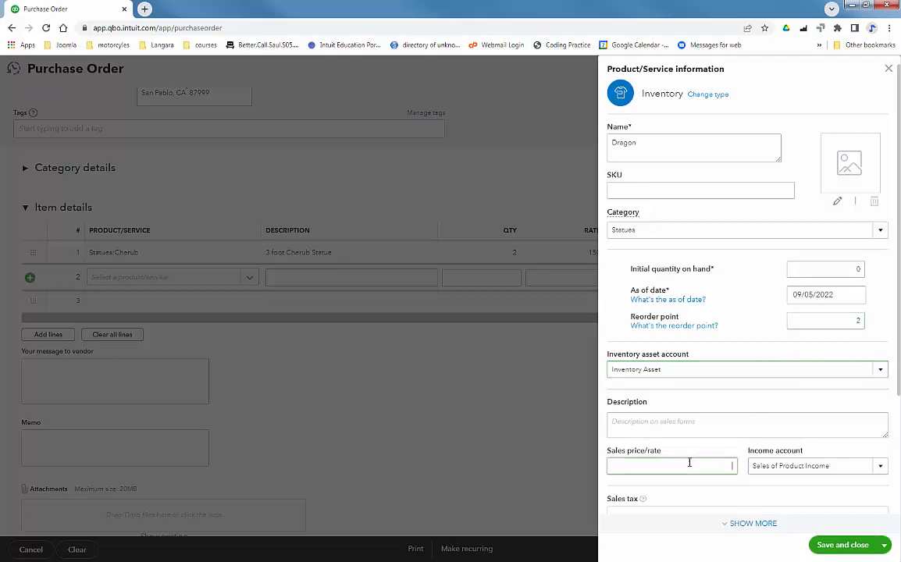
type("4")
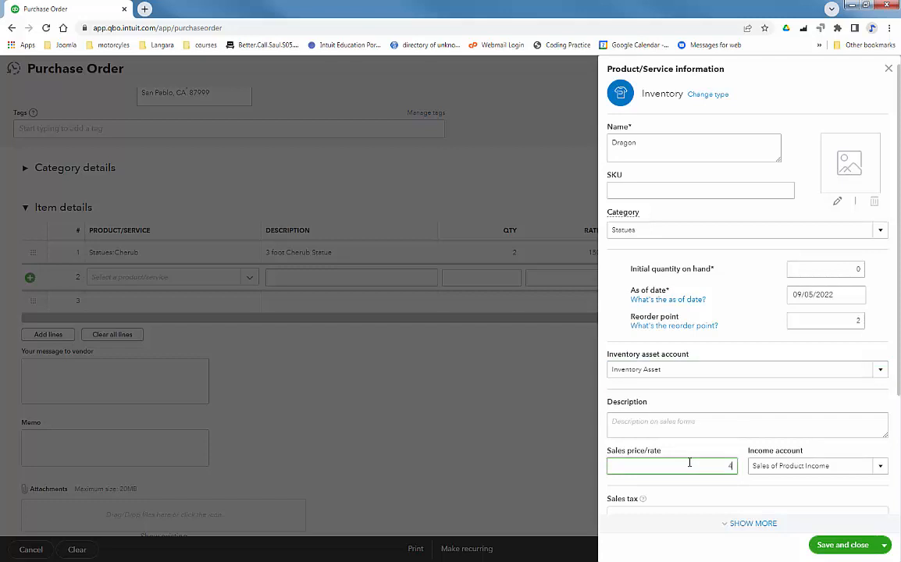
type("00")
key("Tab")
scroll(717, 414, "down", 2)
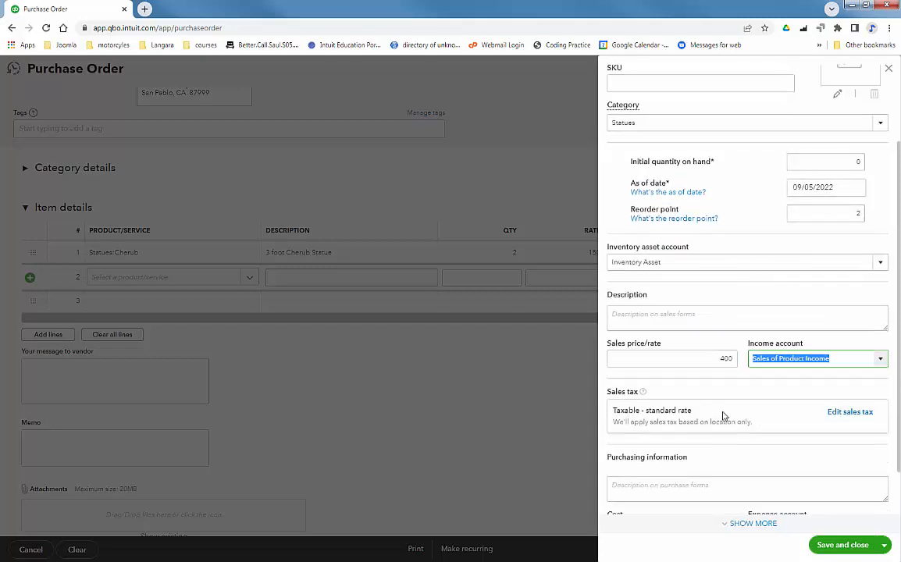
scroll(723, 416, "down", 2)
left_click(707, 454)
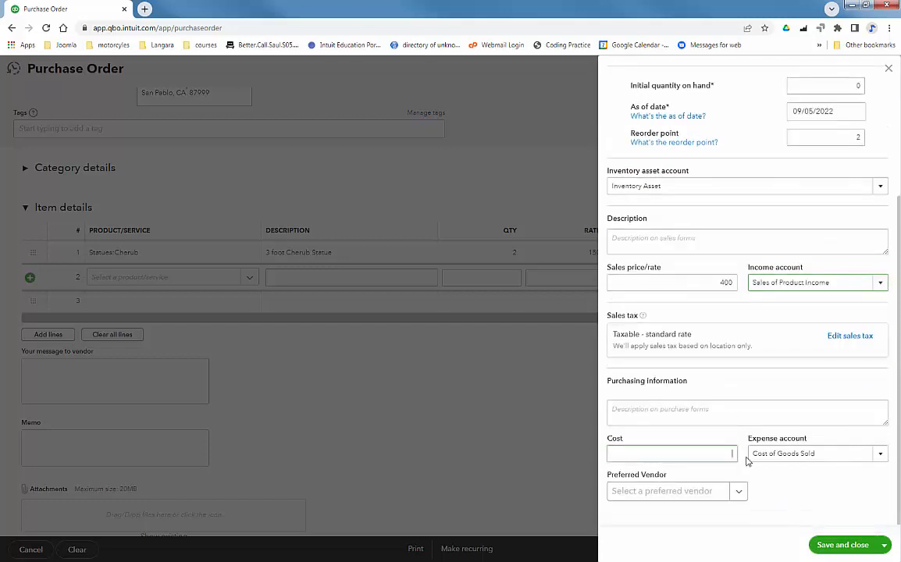
type("200")
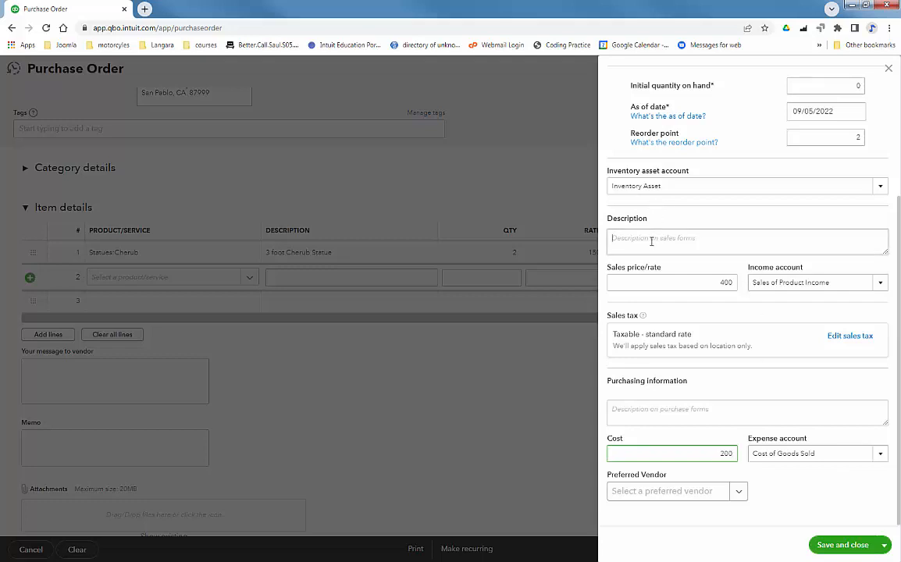
Enter the sales description "4 foot Dragon statue" and save the Dragon product to the purchase order.
left_click(684, 252)
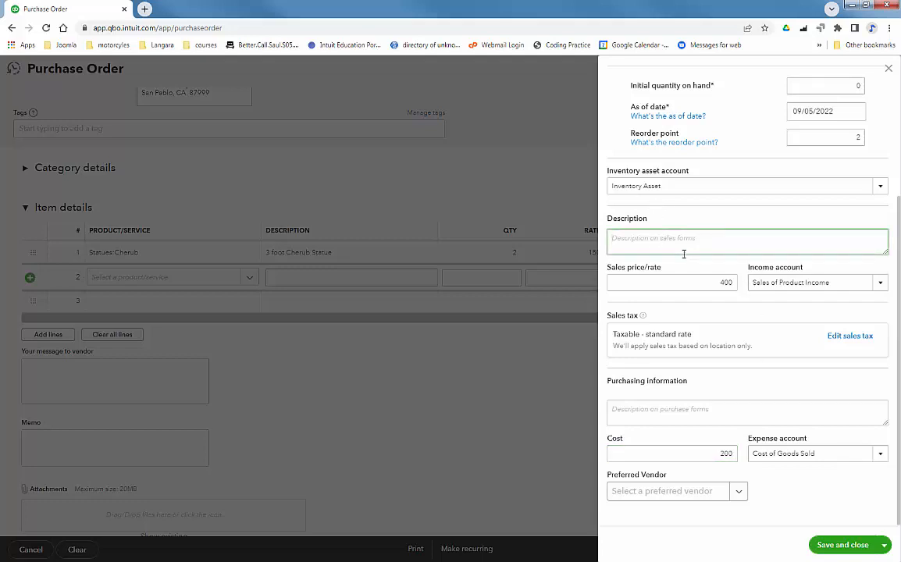
type("4 foot Dragon statue")
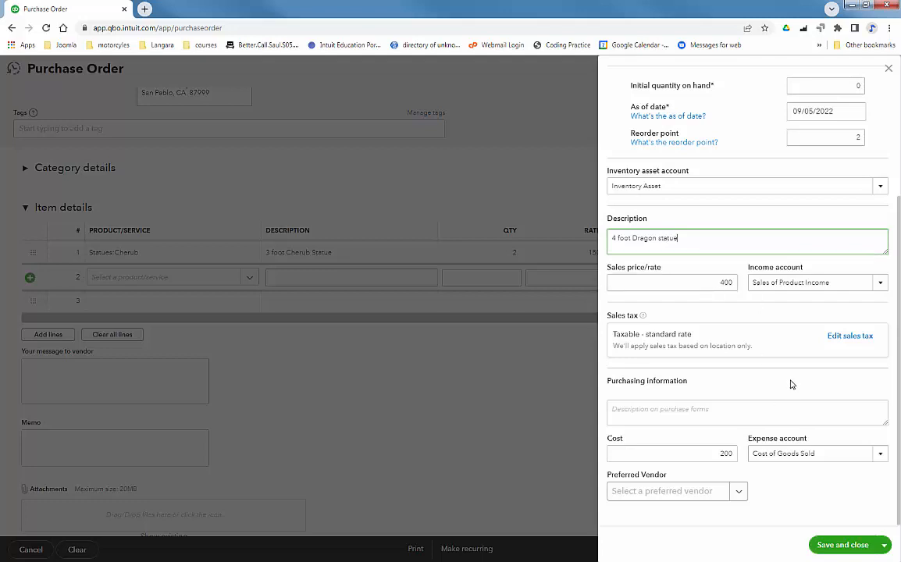
left_click(848, 545)
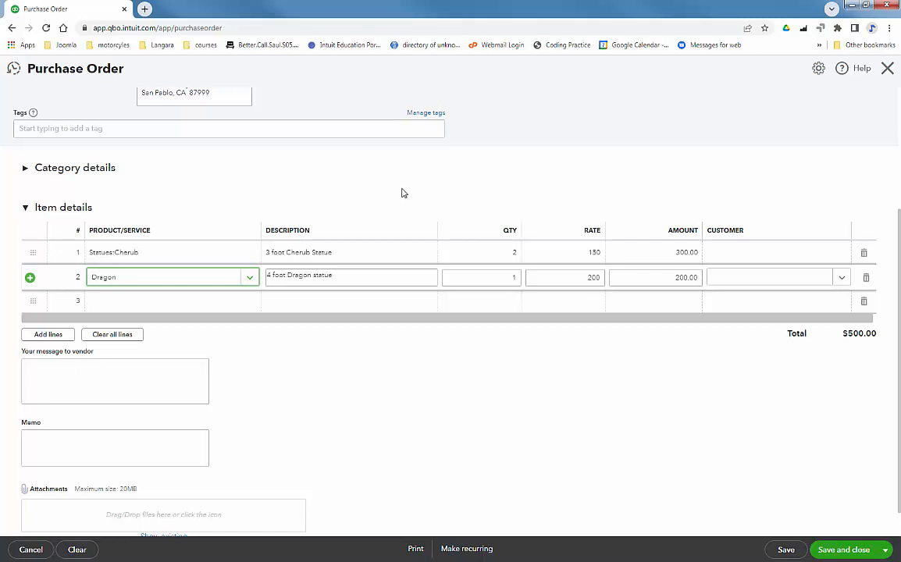
Set the quantity of the Dragon line on the purchase order to 2.
left_click(503, 276)
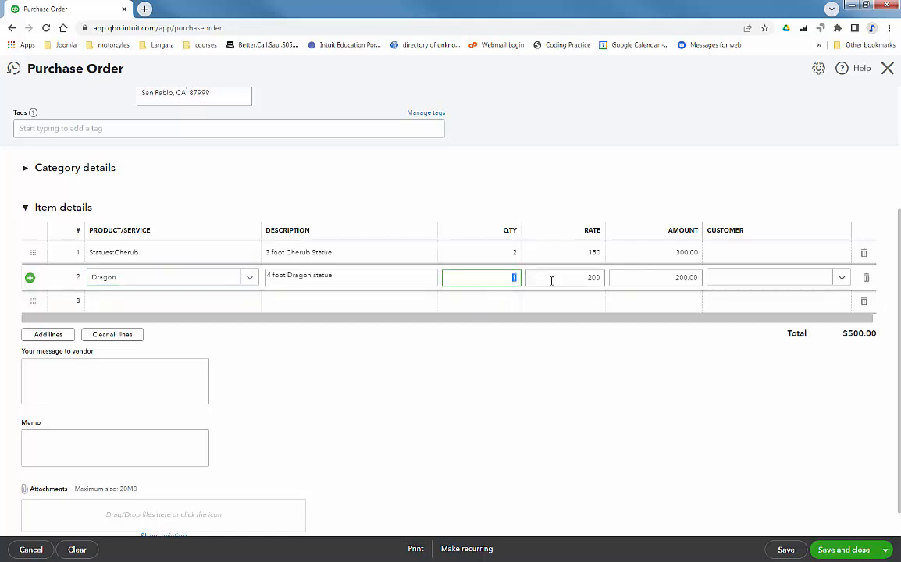
type("2")
key("Tab")
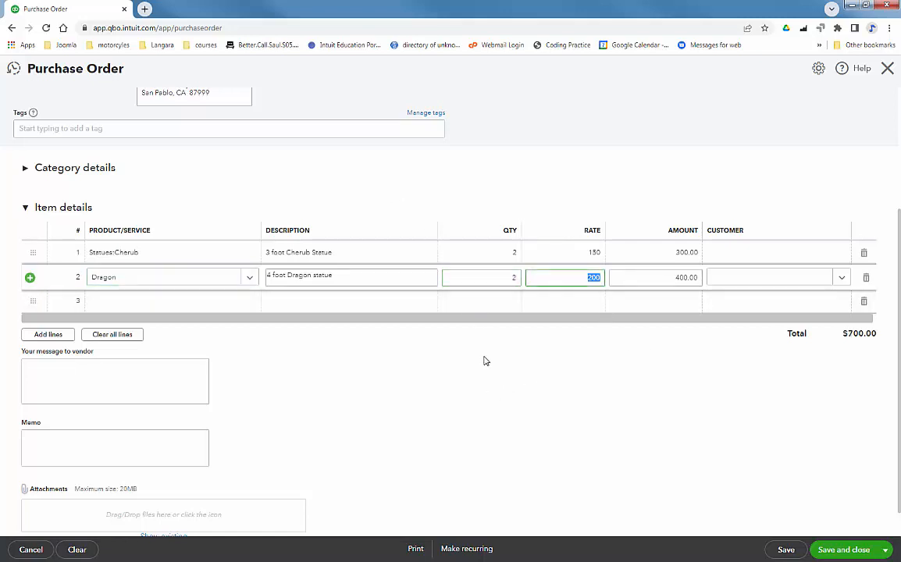
Review the Lomeli Statuary purchase order, then save and close it.
scroll(520, 366, "up", 2)
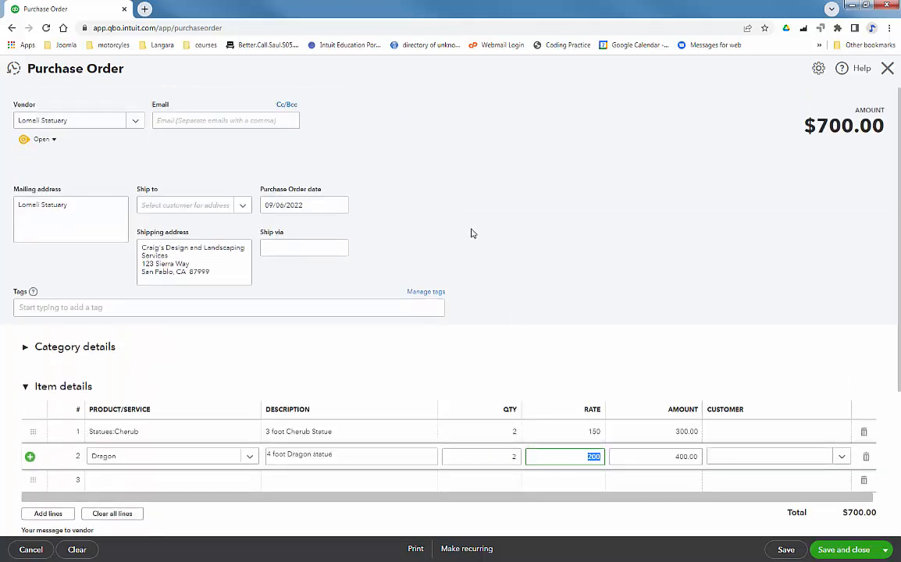
scroll(472, 233, "down", 3)
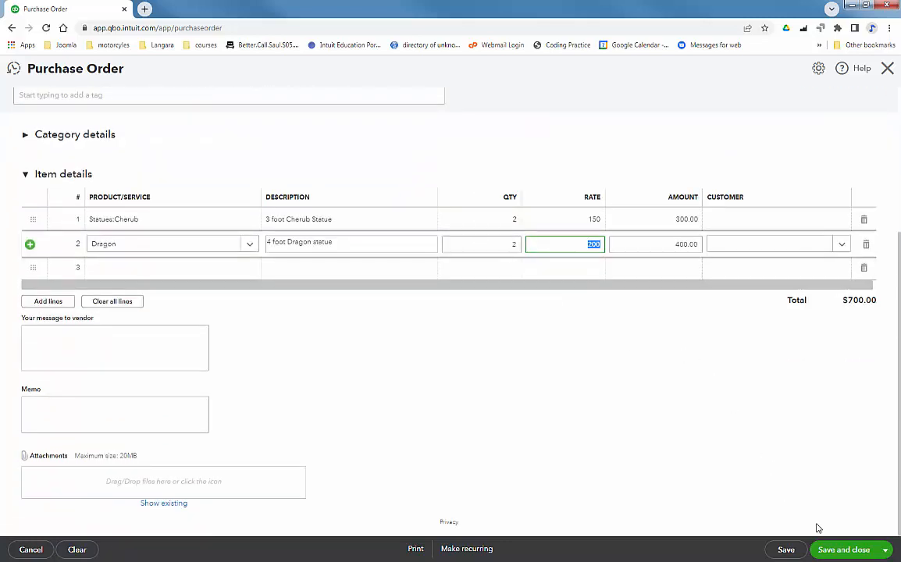
left_click(858, 550)
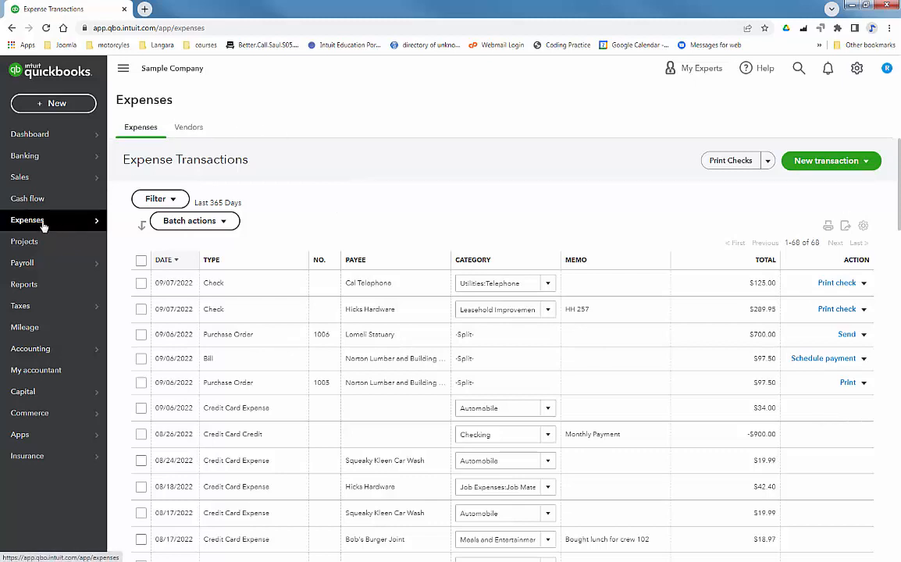
mouse_move(53, 226)
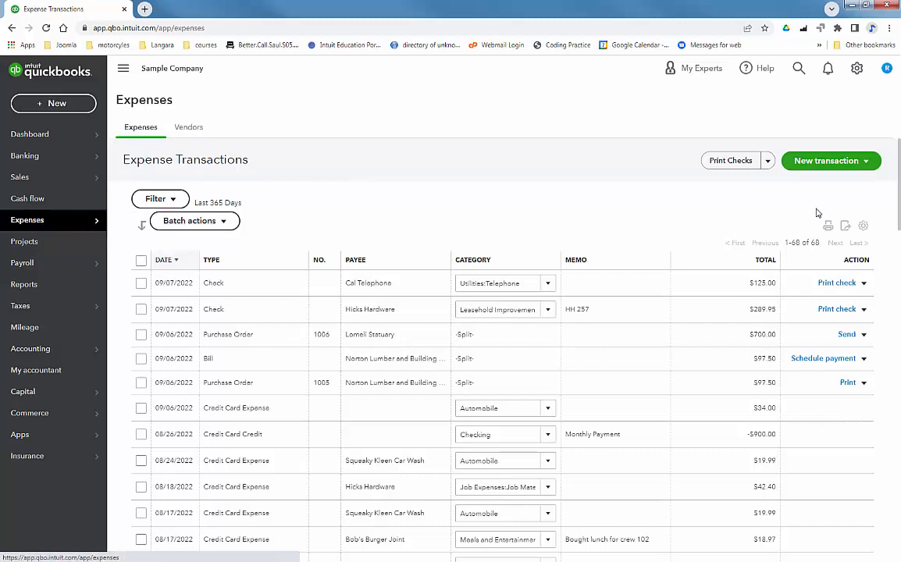
Create a new bill for the vendor Lomeli Statuary.
left_click(841, 163)
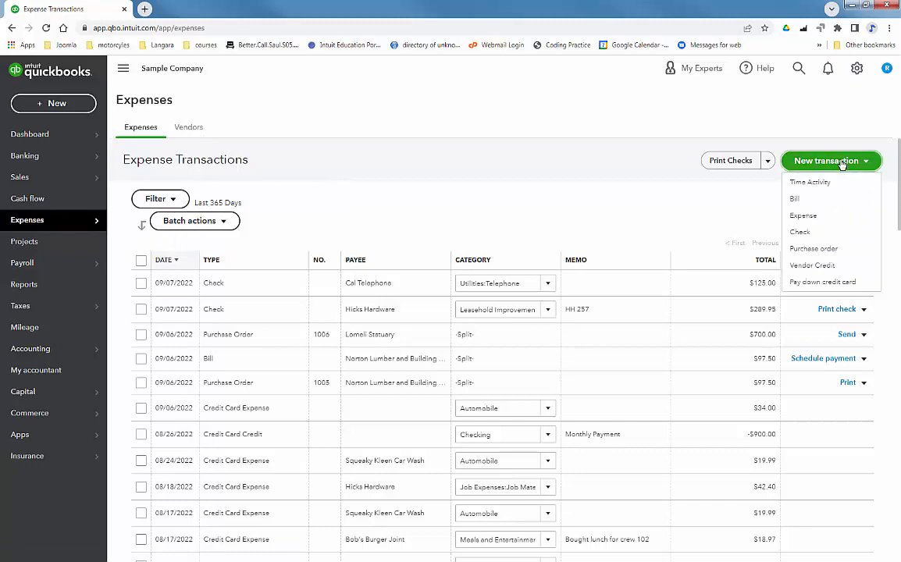
left_click(798, 200)
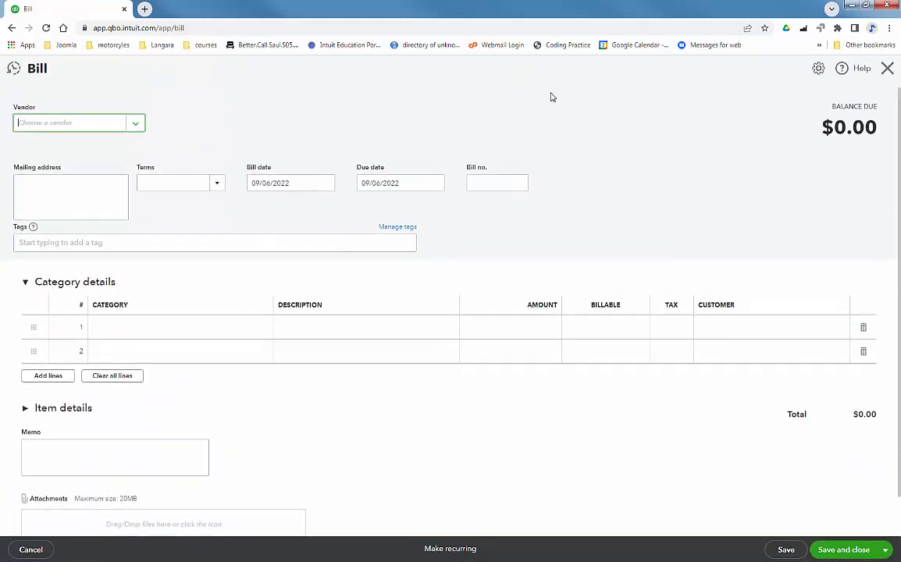
left_click(139, 123)
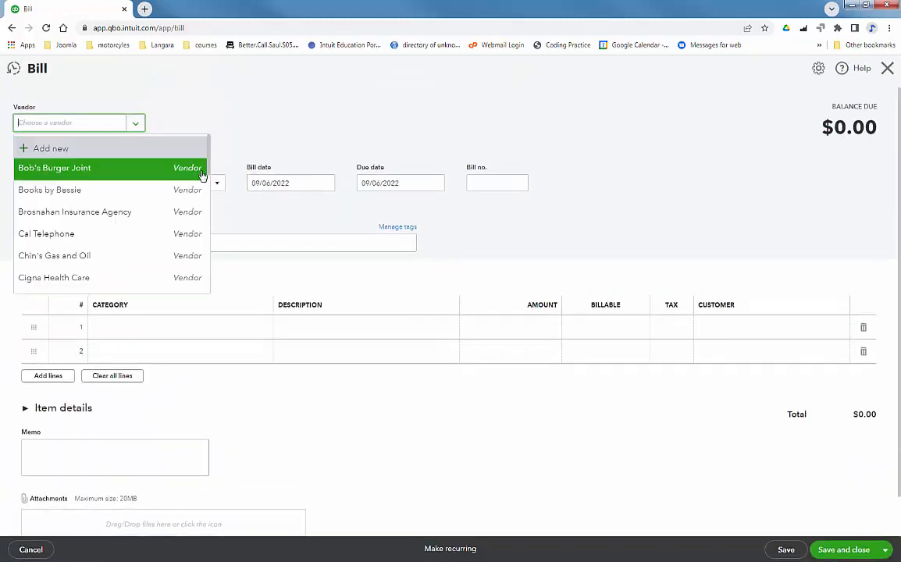
left_click_drag(208, 165, 210, 224)
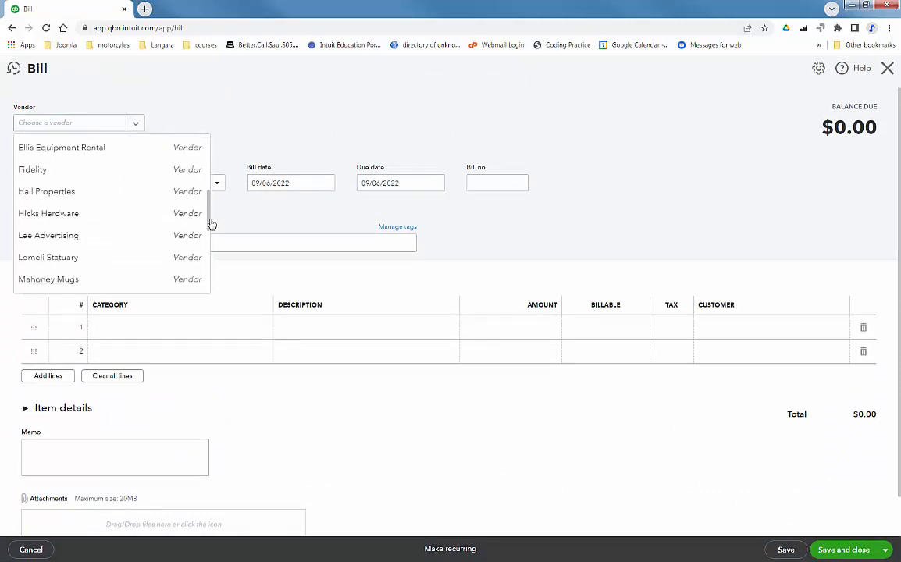
left_click(76, 265)
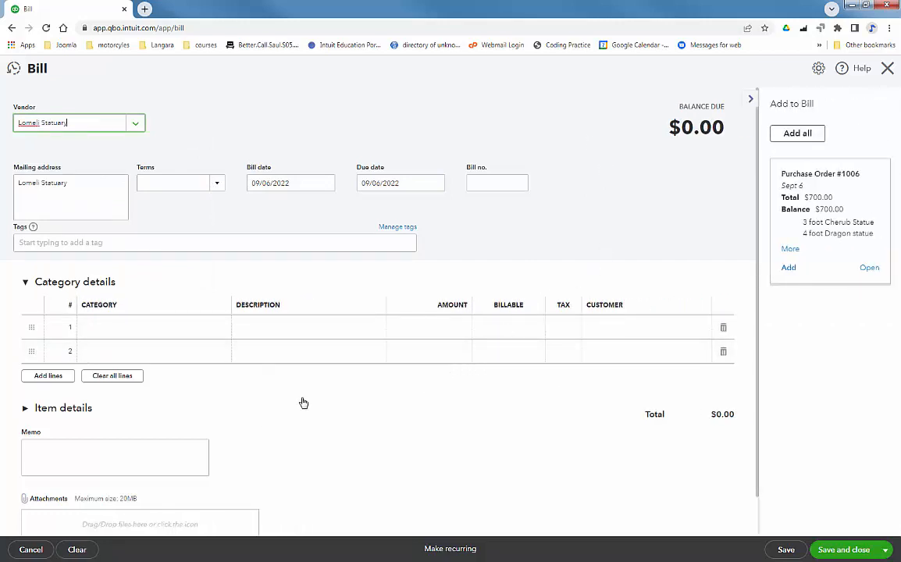
Add the open purchase order to the Lomeli Statuary bill, set the Dragon quantity to 1, and save and close the bill.
left_click(25, 408)
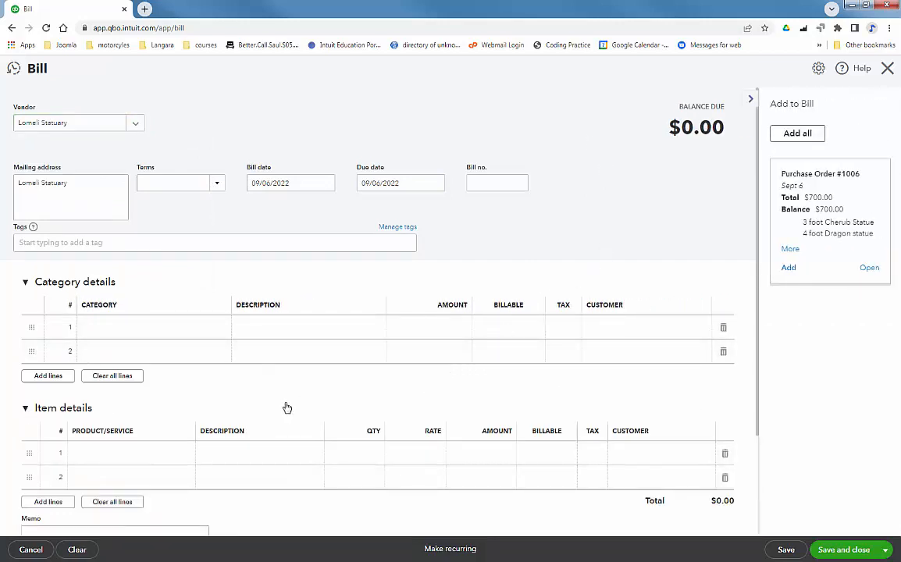
left_click(789, 270)
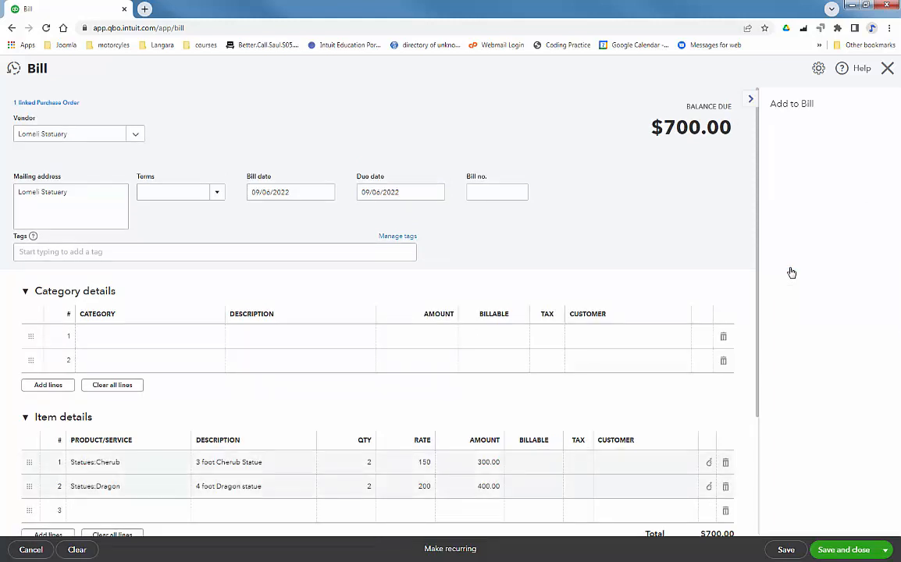
scroll(501, 446, "down", 2)
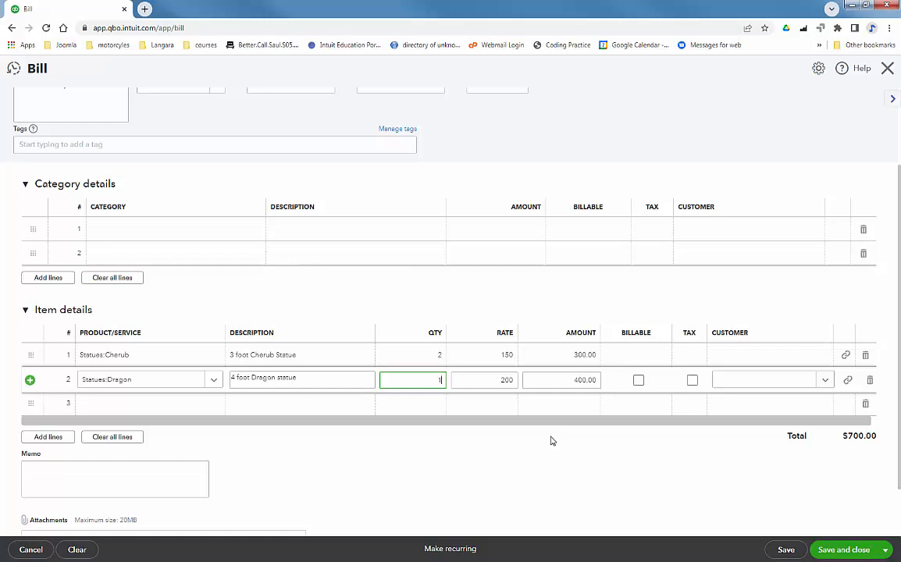
key("Tab")
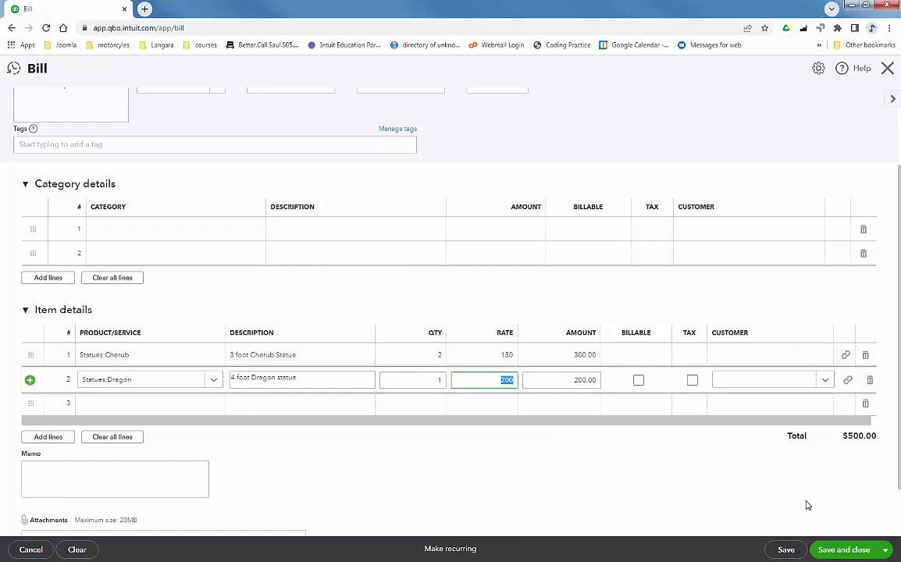
left_click(598, 475)
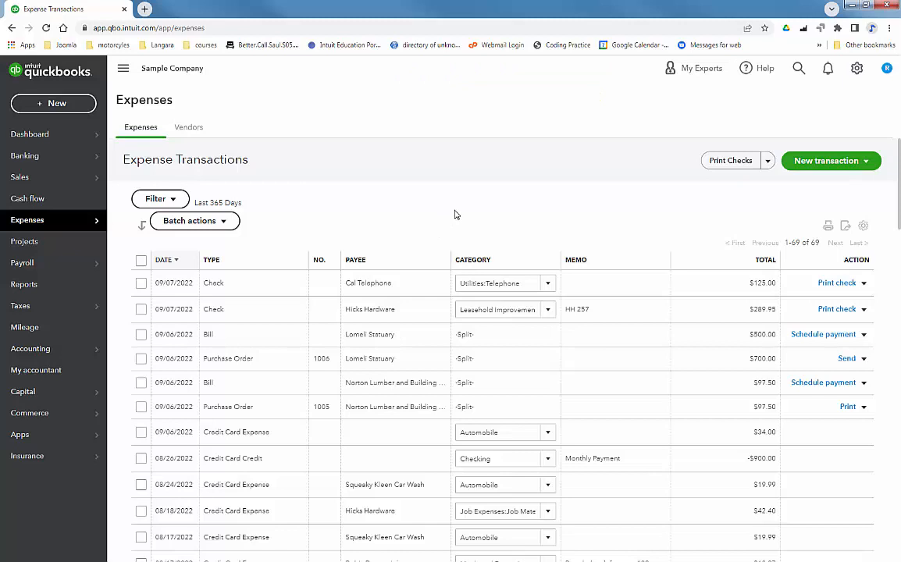
Check the remaining balance of the Lomeli Statuary purchase order from another new bill, leaving that bill without saving.
mouse_move(62, 223)
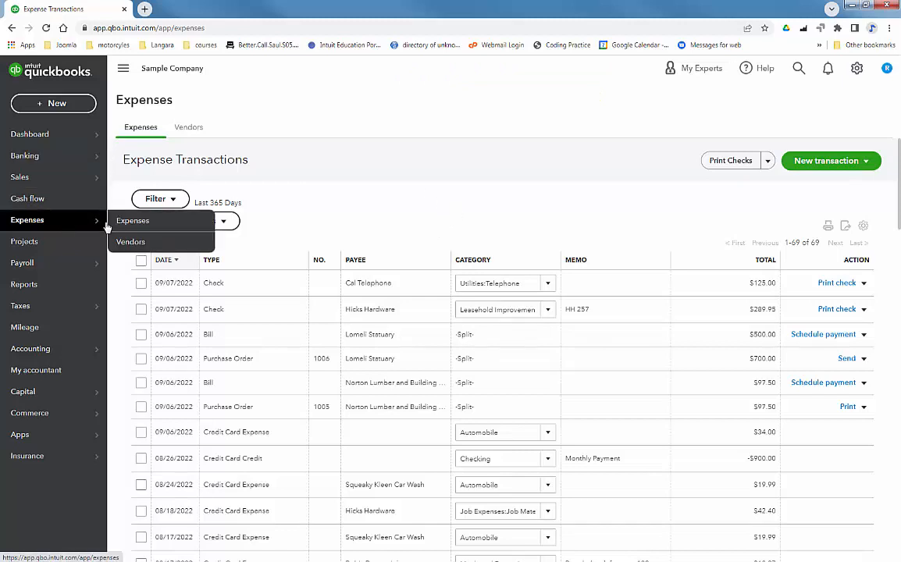
left_click(841, 161)
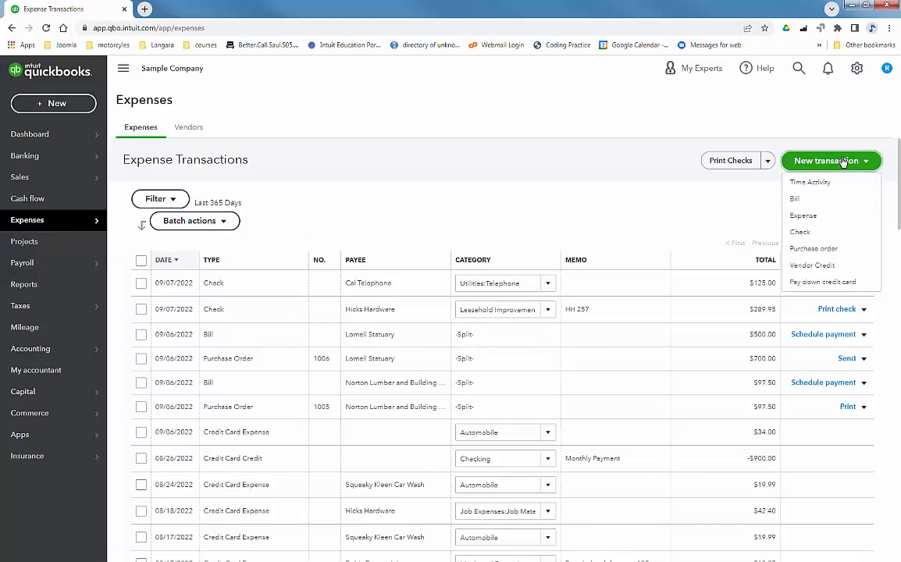
left_click(794, 200)
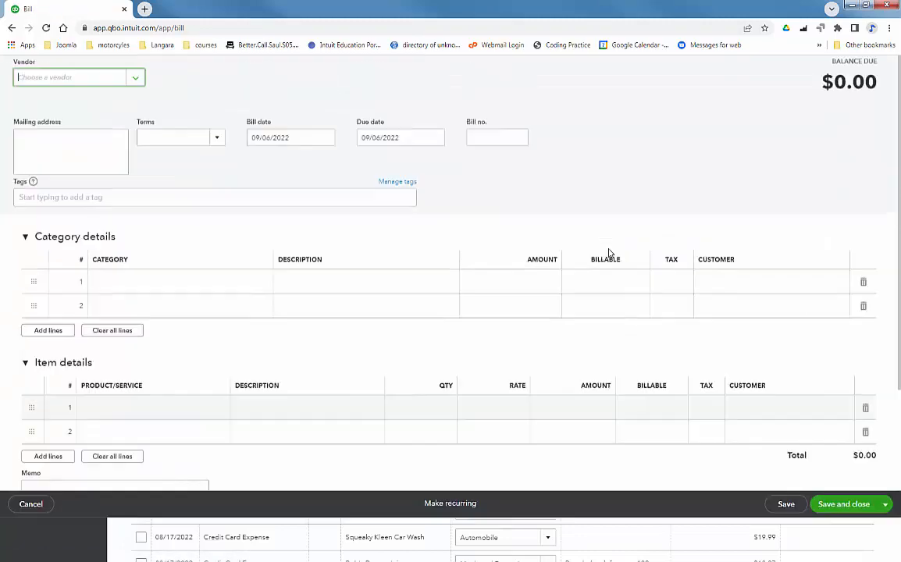
left_click(138, 124)
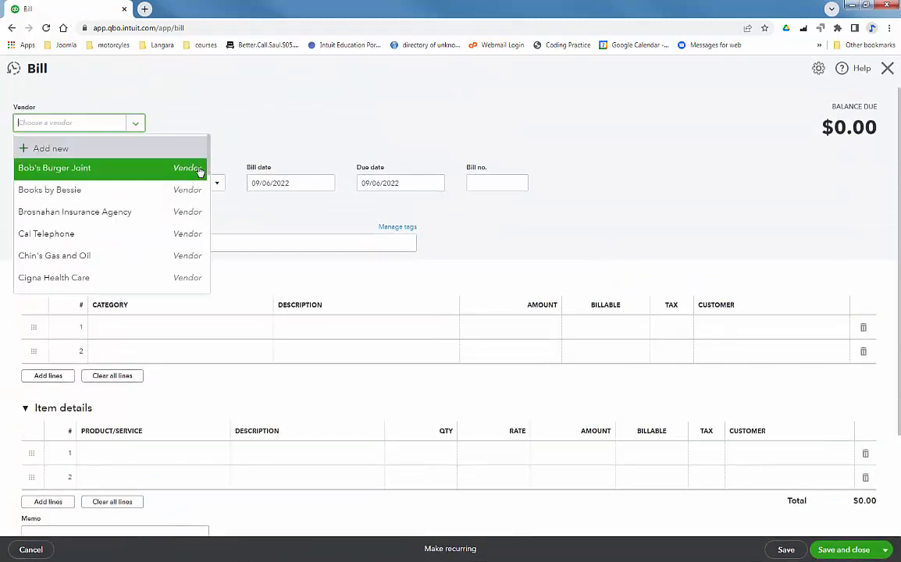
left_click_drag(209, 167, 205, 226)
left_click(73, 203)
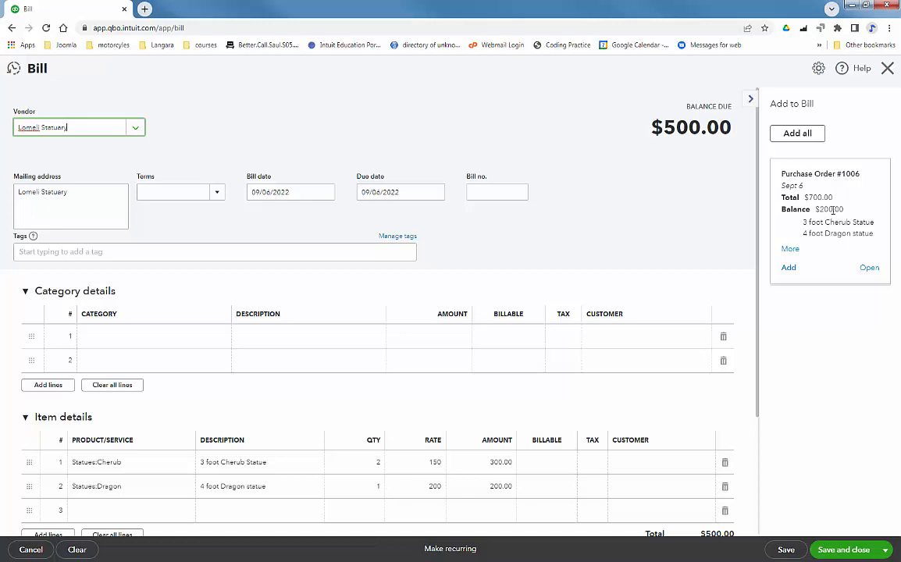
left_click(888, 70)
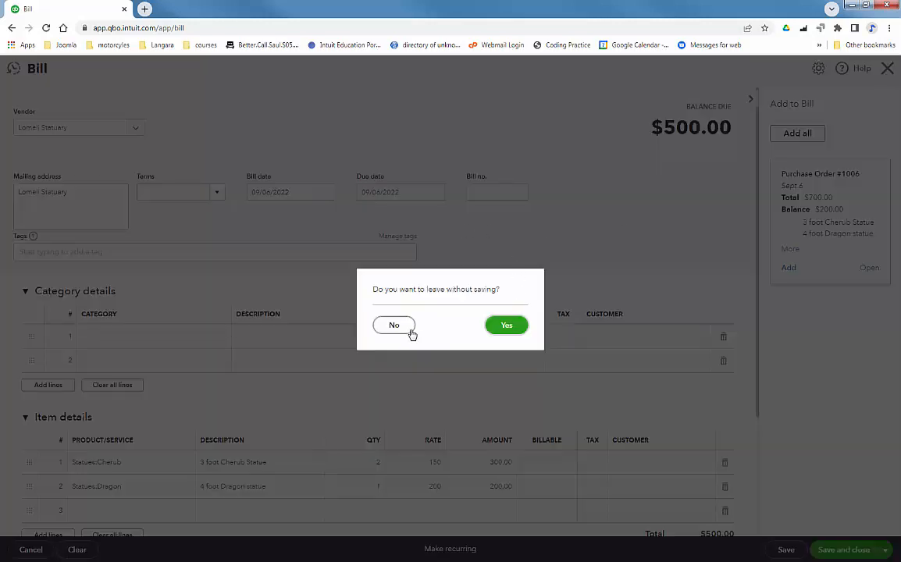
left_click(508, 328)
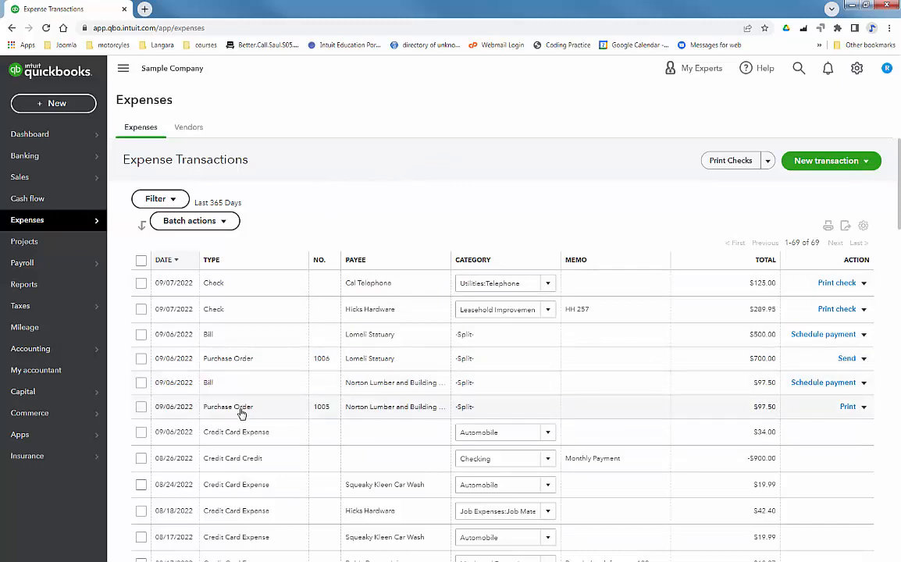
Examine the received and closed status of the item lines on the Lomeli Statuary purchase order and close it.
left_click(231, 360)
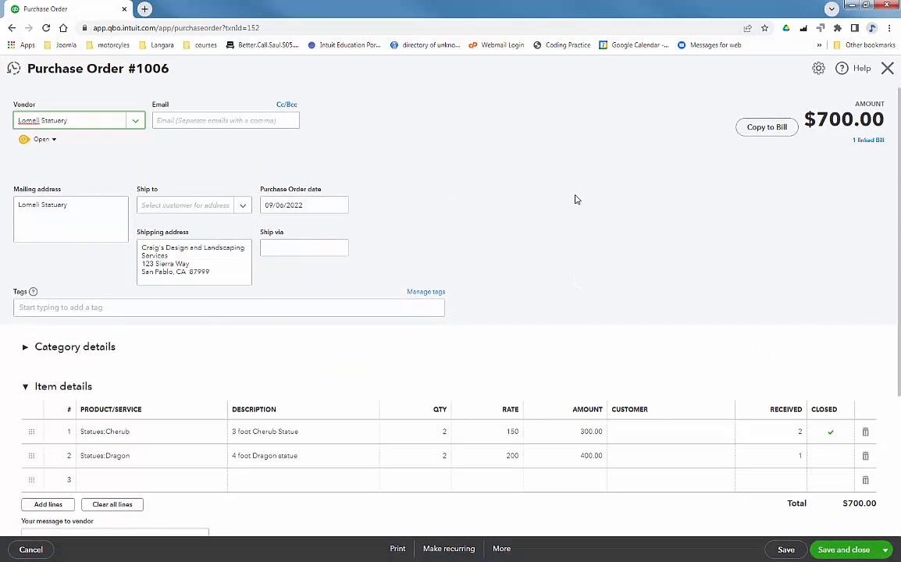
scroll(575, 200, "down", 2)
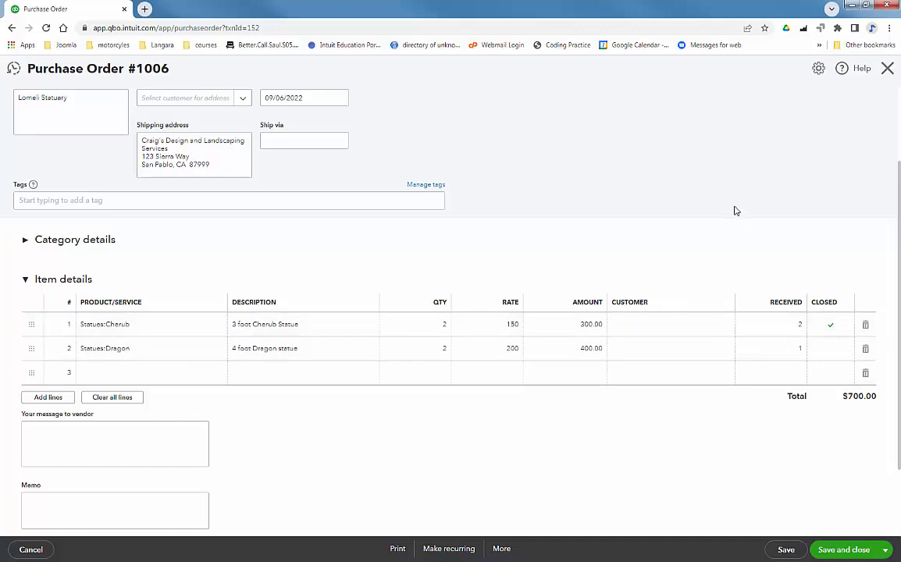
scroll(692, 345, "down", 2)
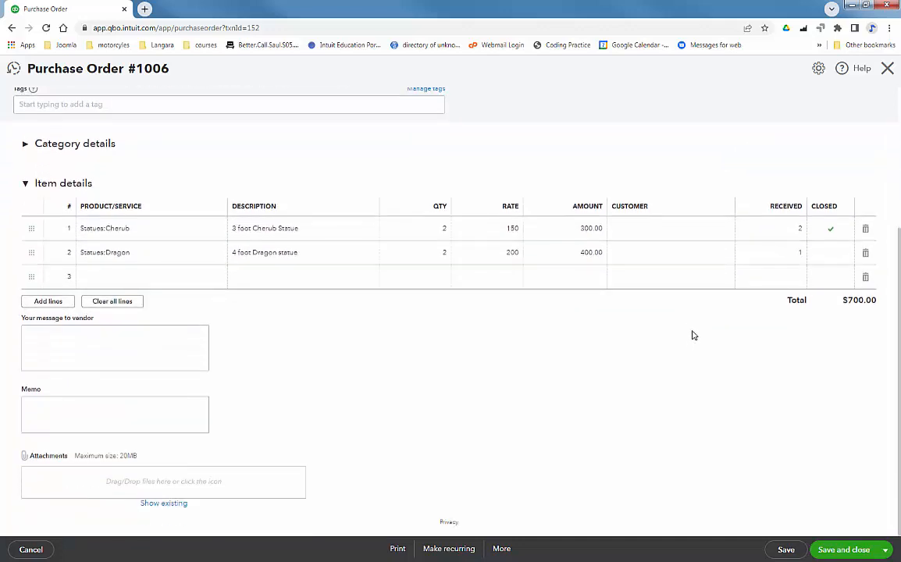
scroll(692, 336, "up", 5)
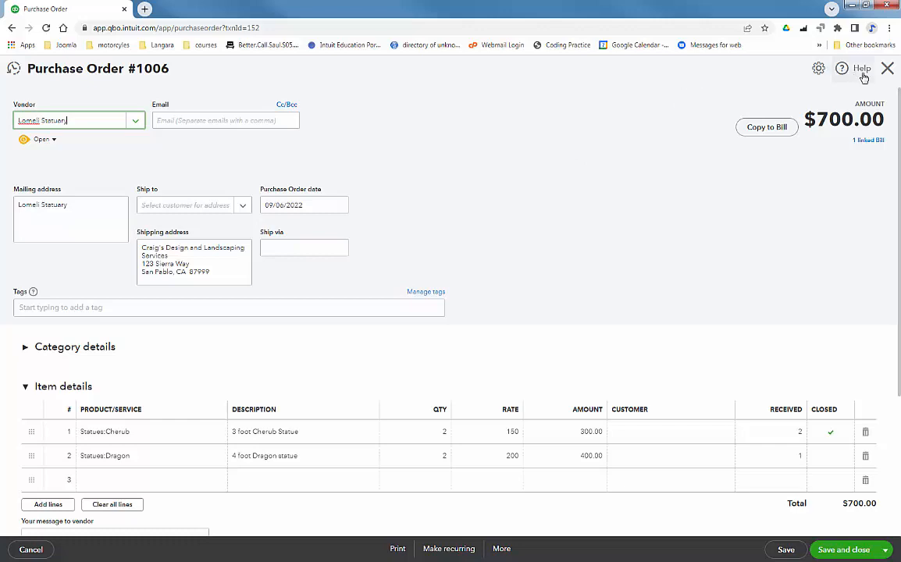
left_click(887, 68)
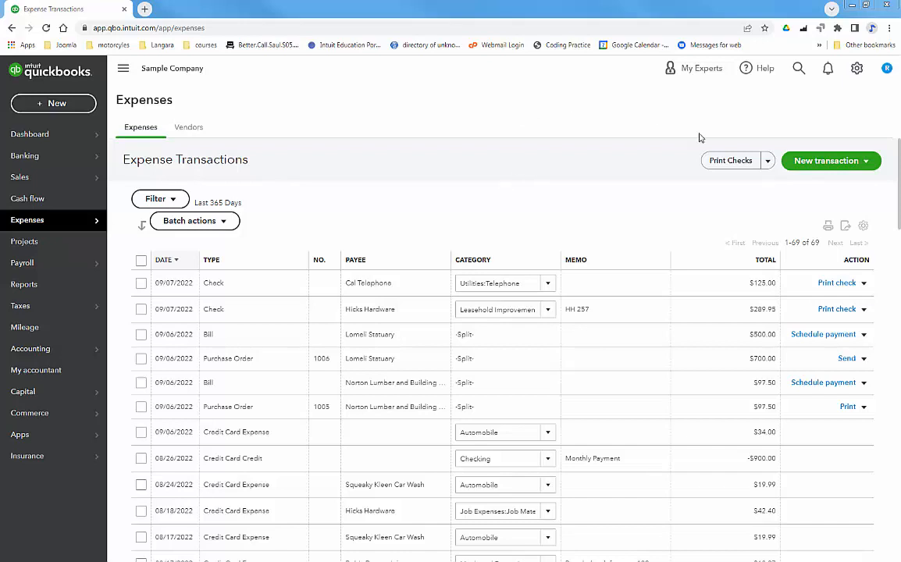
Run an advanced transaction search filtered to the Bill type.
left_click(798, 69)
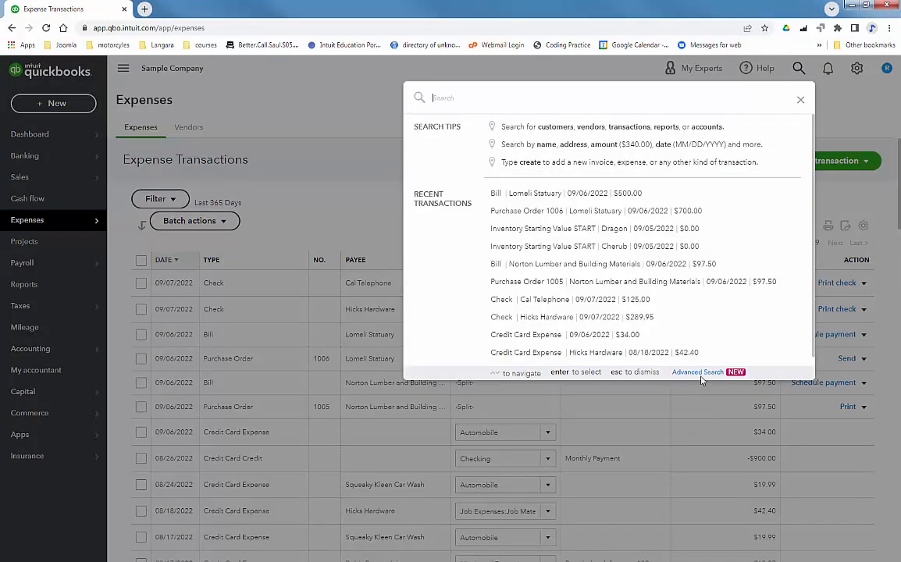
left_click(699, 373)
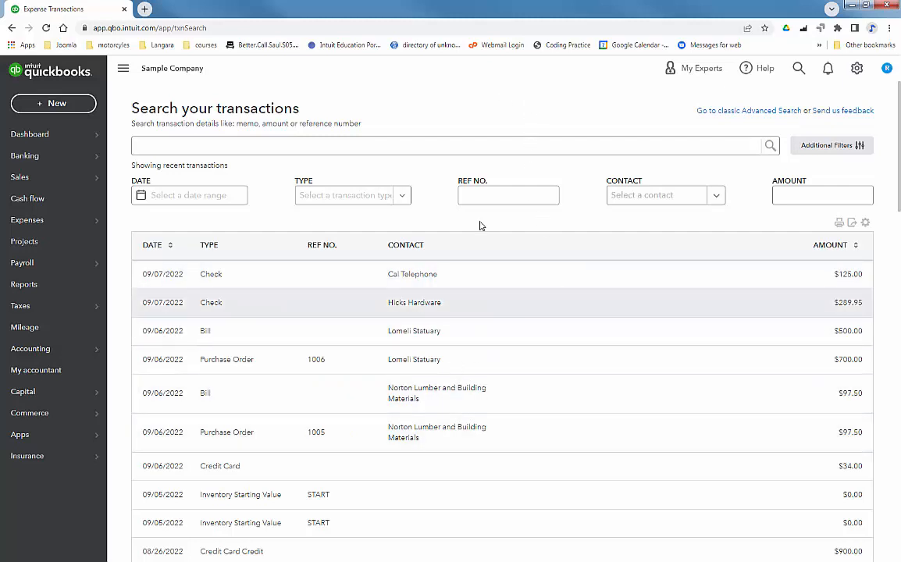
left_click(397, 195)
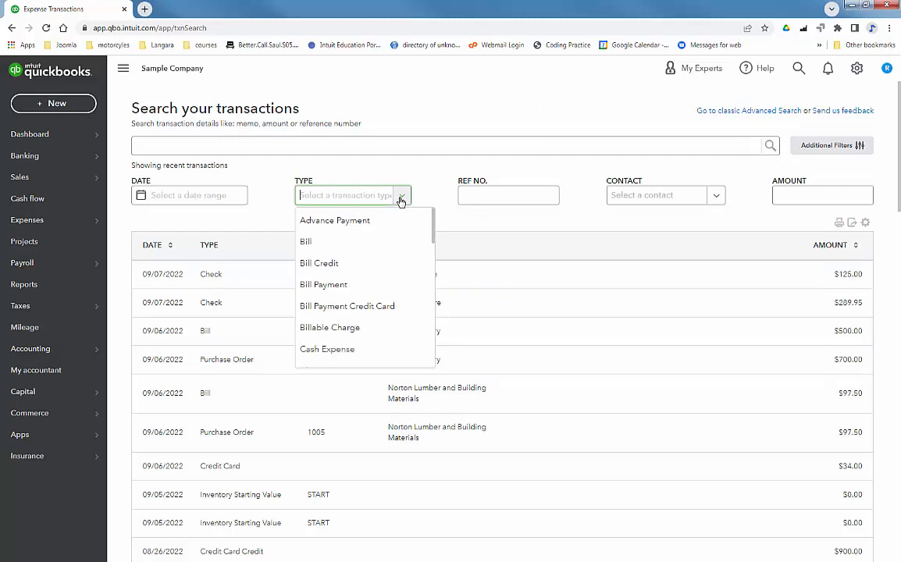
left_click(317, 242)
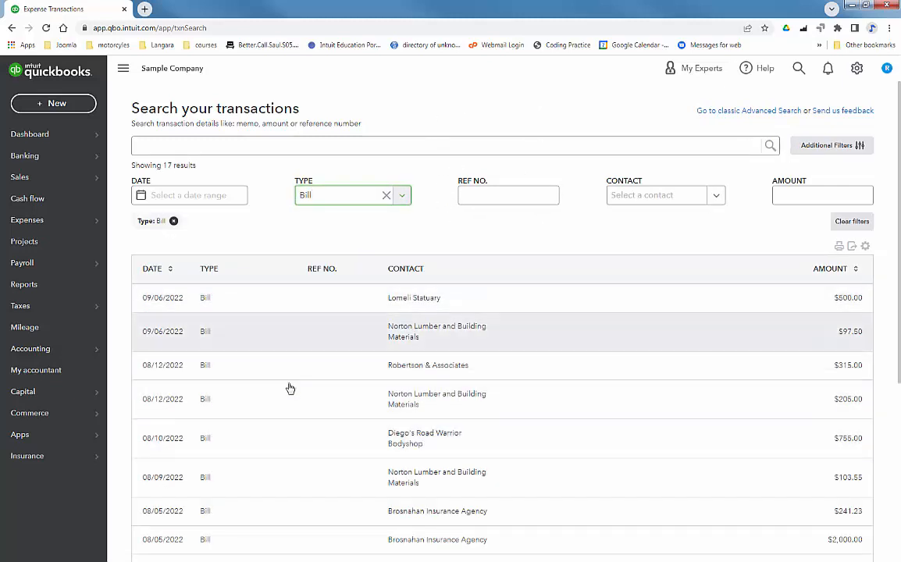
left_click(379, 224)
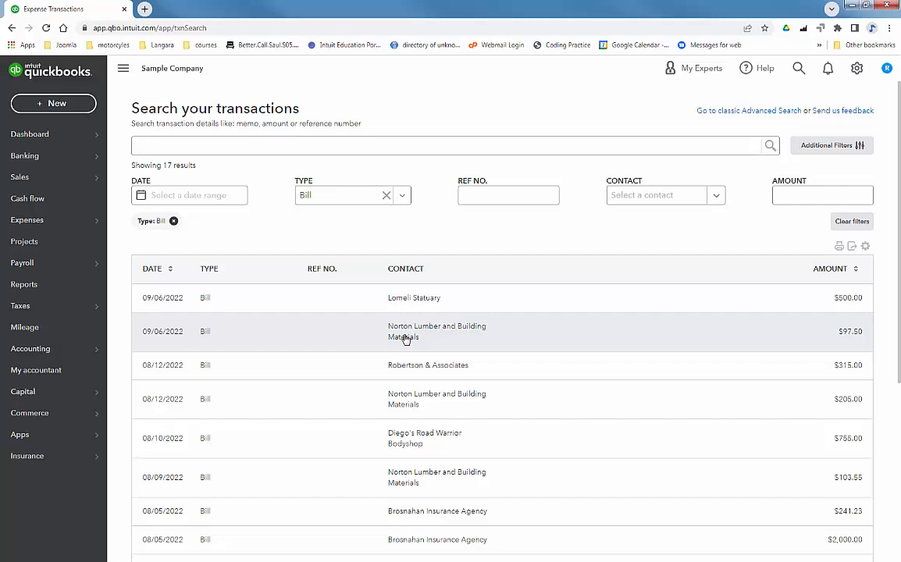
Open the $97.50 Norton Lumber and Building Materials bill and set its bill date to 09/07/2022.
left_click(405, 339)
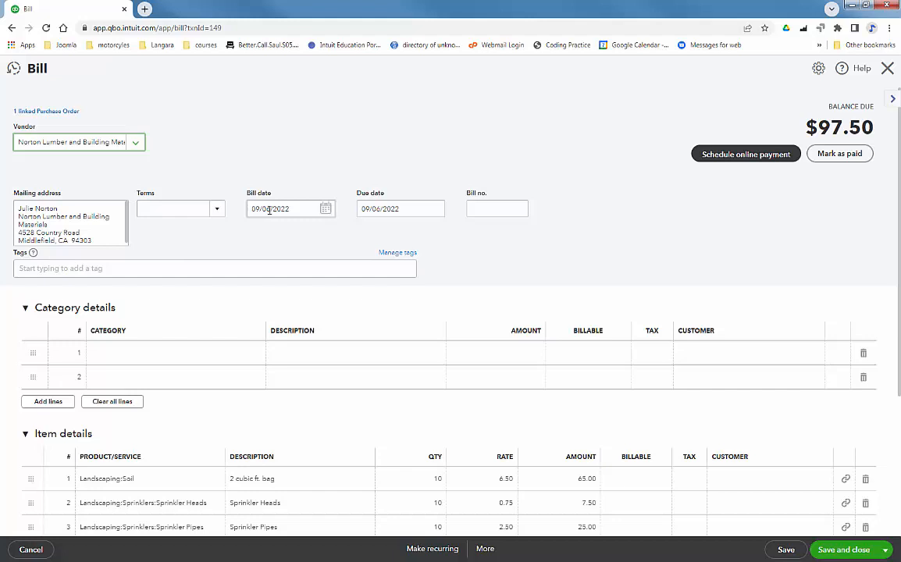
left_click(325, 209)
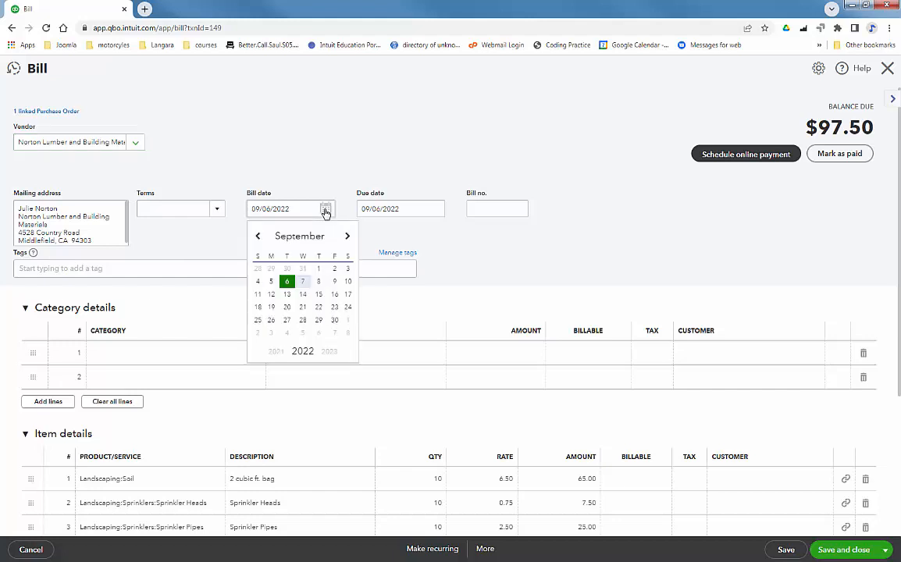
left_click(303, 286)
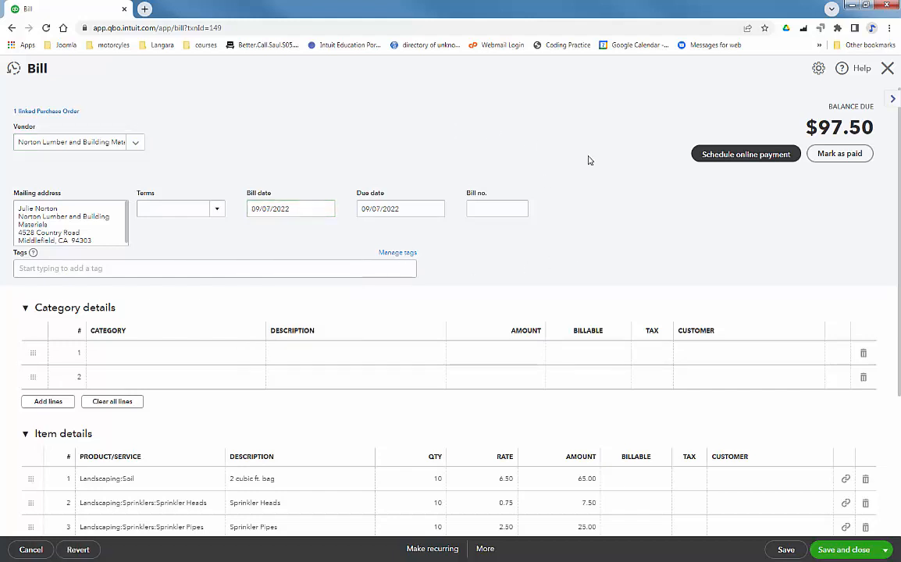
Set the Landscaping:Soil quantity to 8 on the Norton Lumber bill, then save and close it, accepting the change to the linked transaction.
scroll(587, 160, "down", 2)
scroll(590, 165, "down", 1)
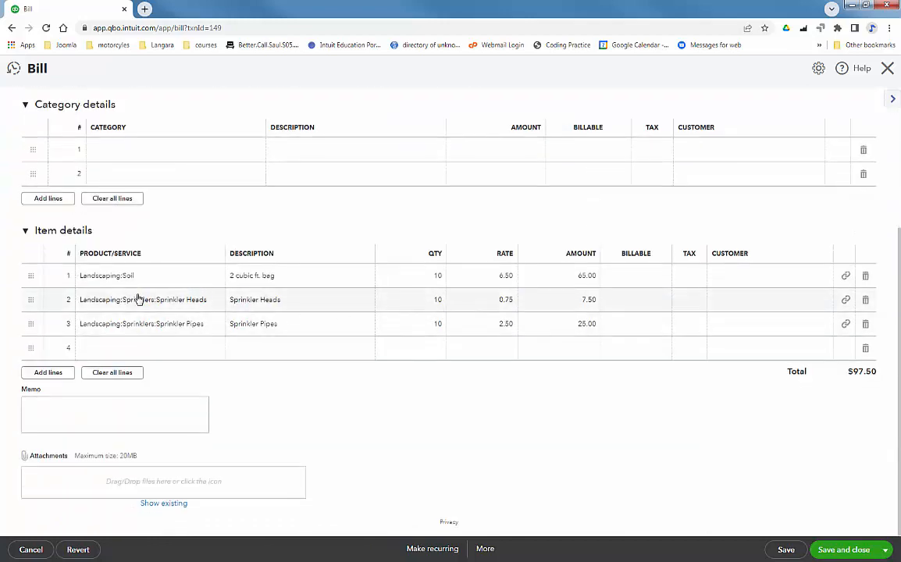
left_click(439, 277)
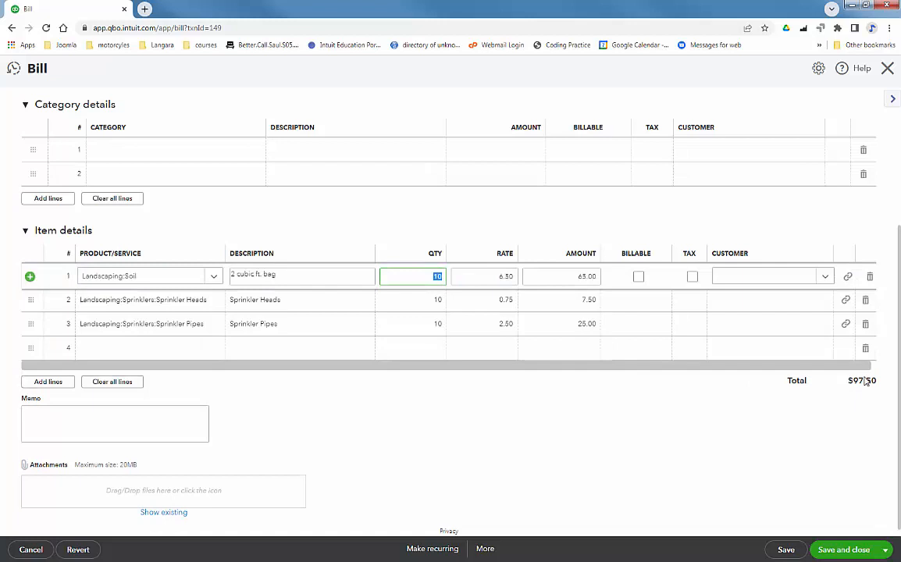
type("8")
key("Tab")
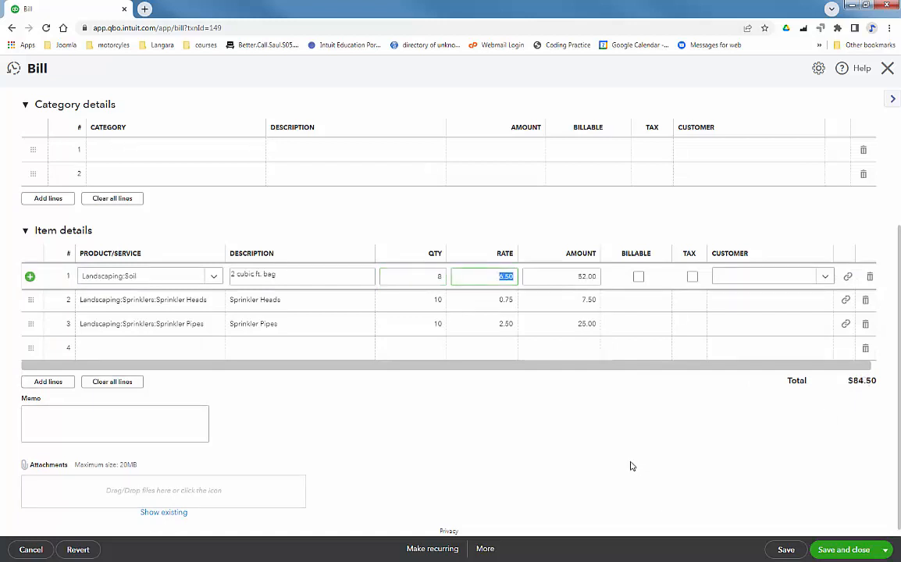
left_click(595, 444)
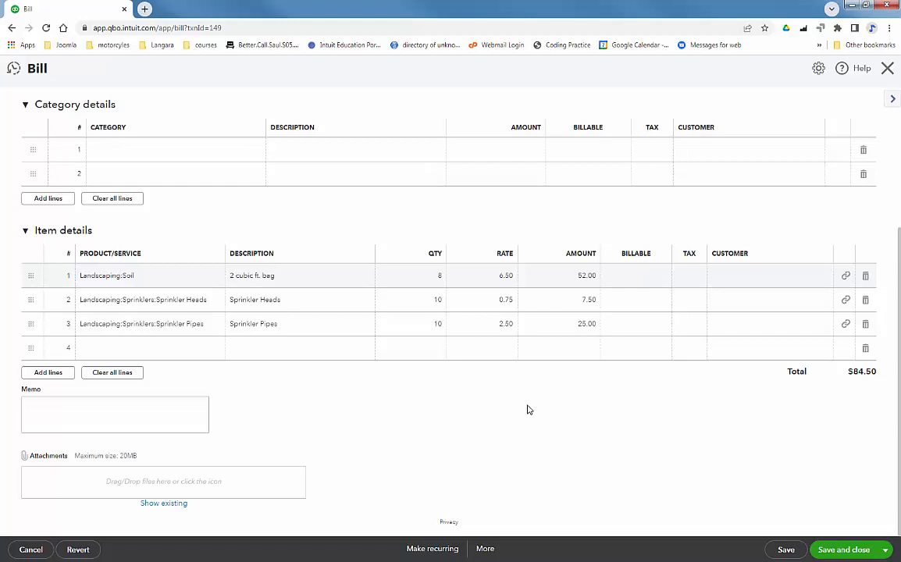
left_click(850, 552)
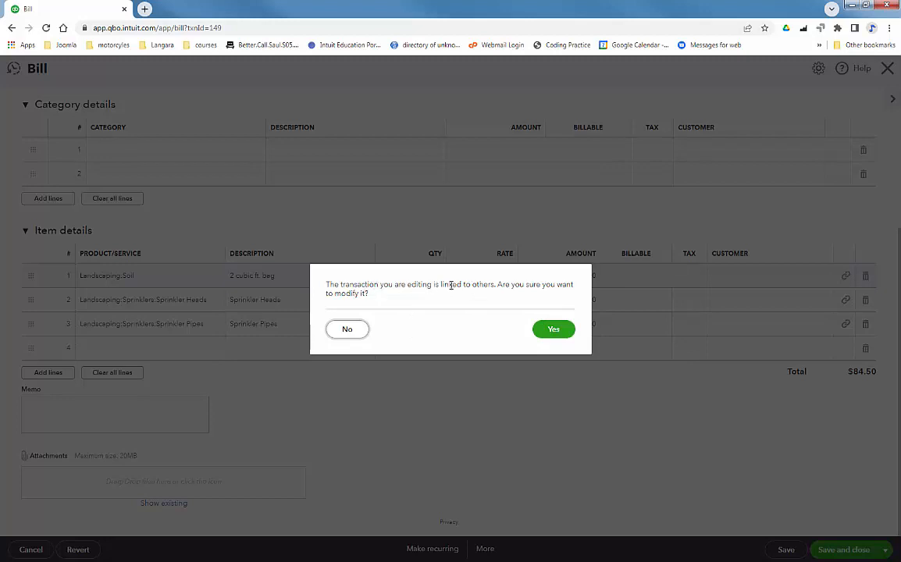
left_click(546, 335)
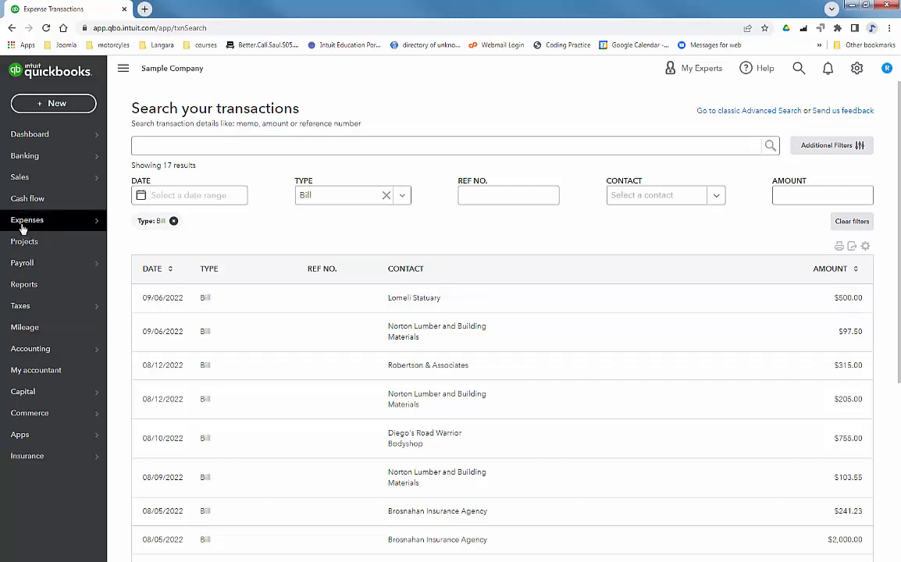
Start a new vendor credit from the expense transactions and choose Lomeli Statuary as the vendor.
mouse_move(78, 220)
left_click(144, 226)
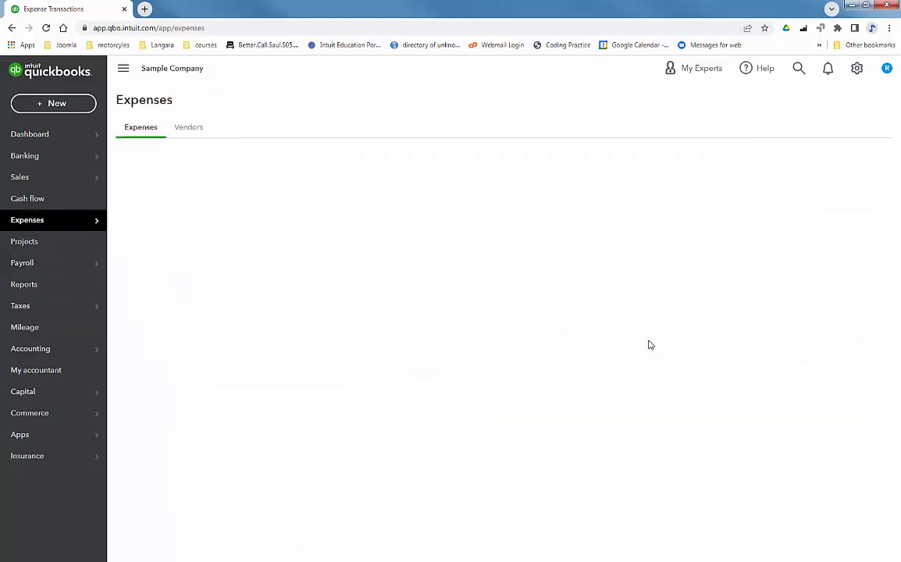
left_click(837, 161)
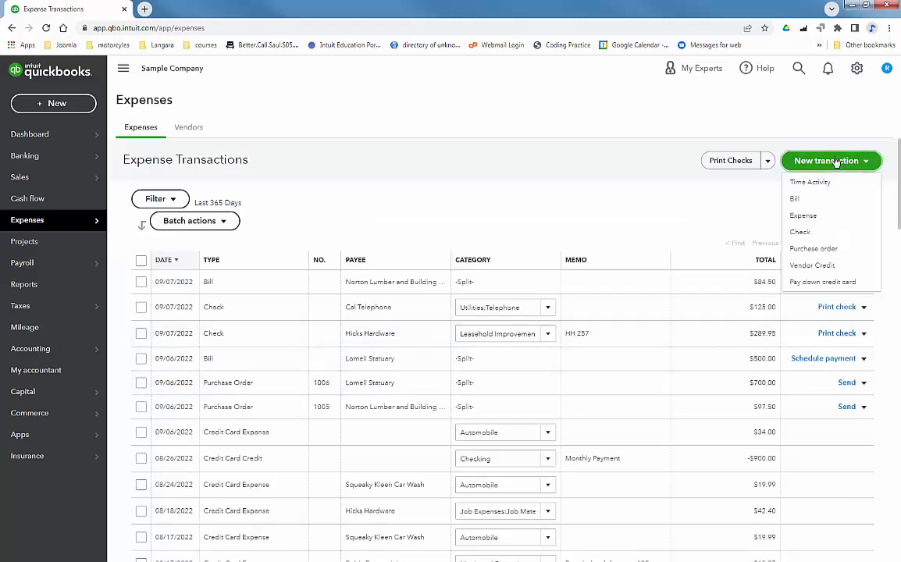
left_click(813, 265)
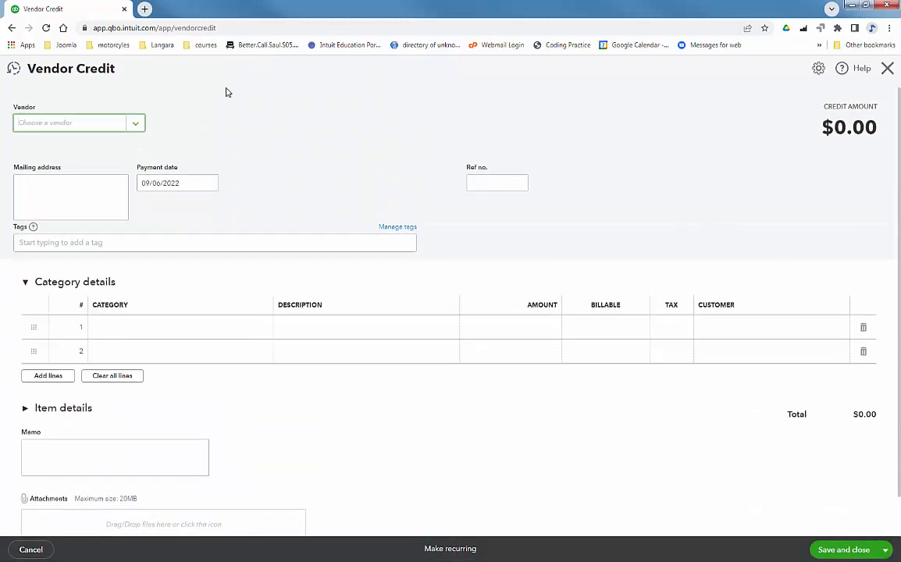
left_click(136, 124)
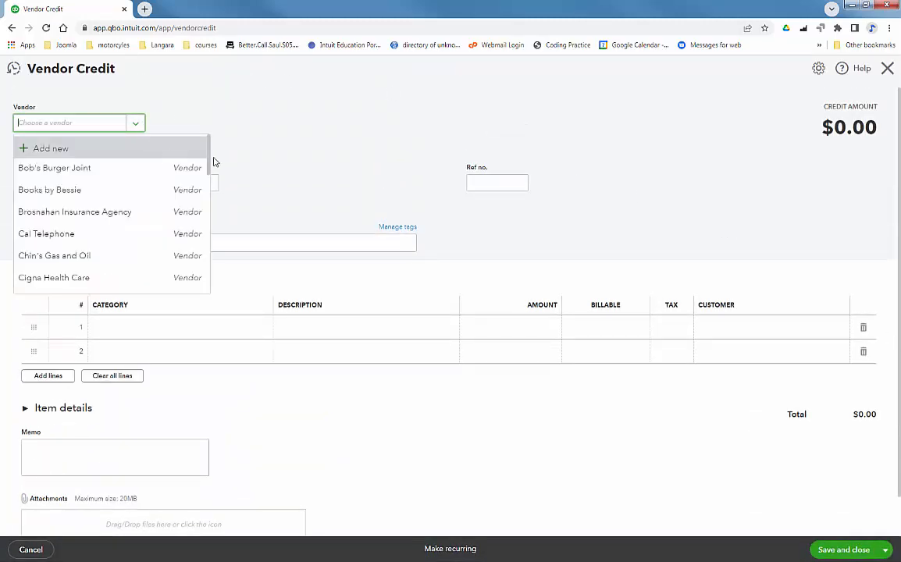
left_click_drag(209, 161, 207, 221)
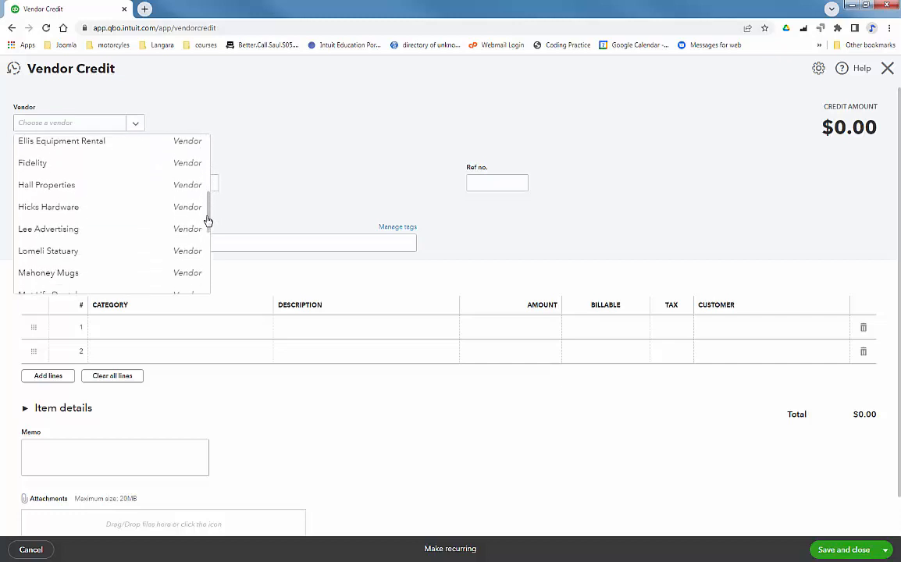
left_click(104, 256)
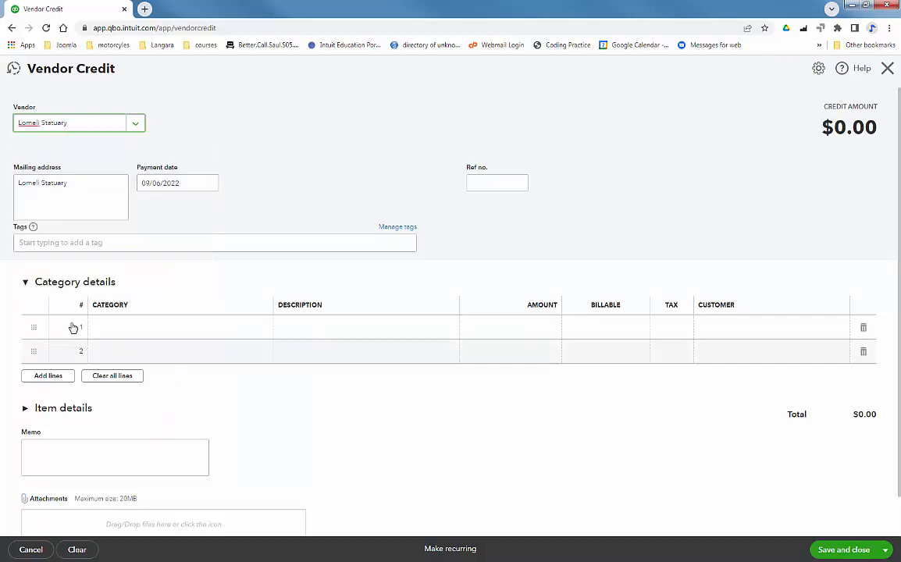
Collapse the category details and set the vendor credit's payment date to 09/07/2022.
left_click(25, 282)
left_click(161, 184)
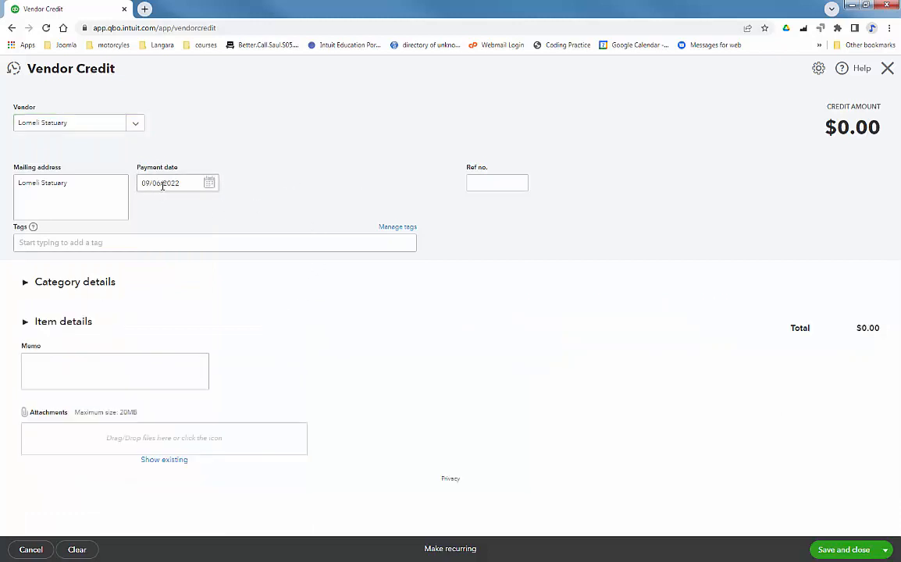
double_click(160, 184)
left_click(209, 182)
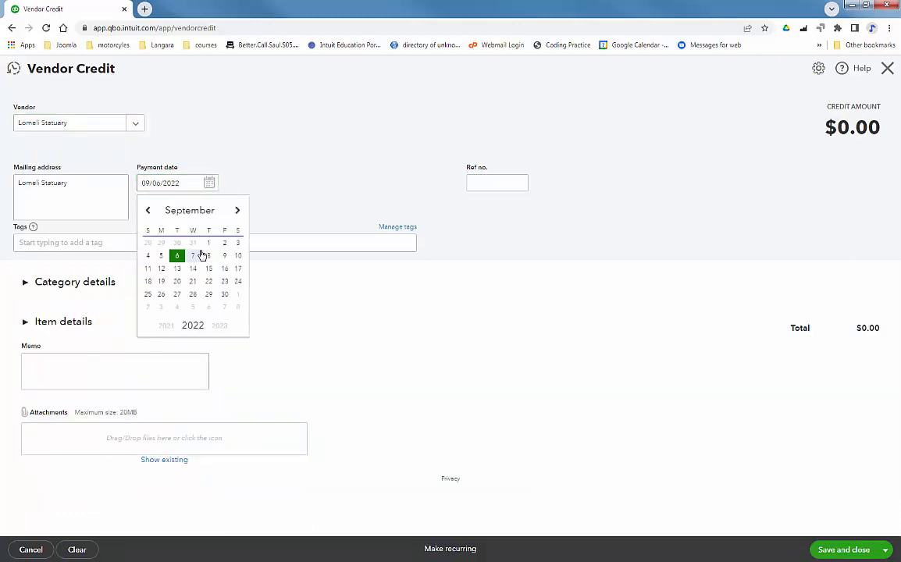
left_click(191, 255)
left_click(354, 159)
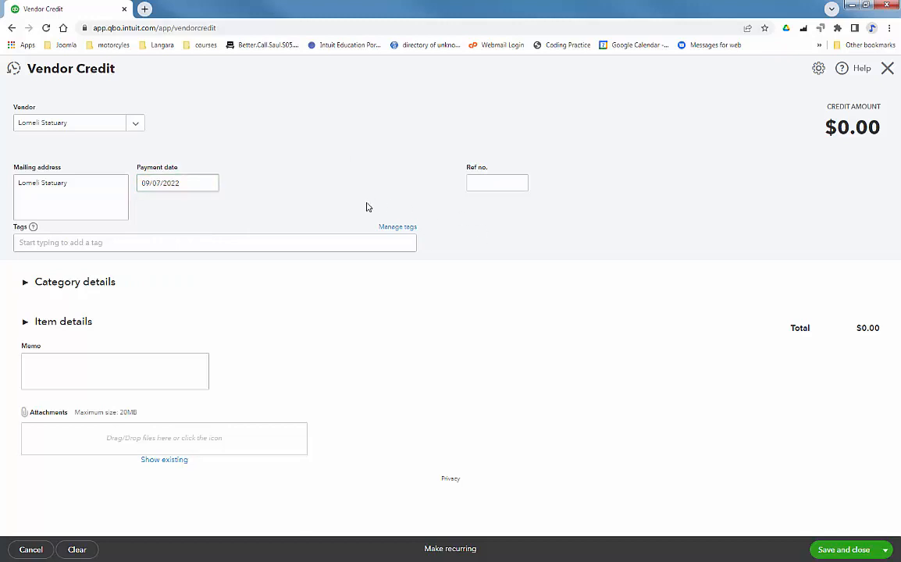
Add the Cherub statue as the first item line of the vendor credit.
left_click(25, 325)
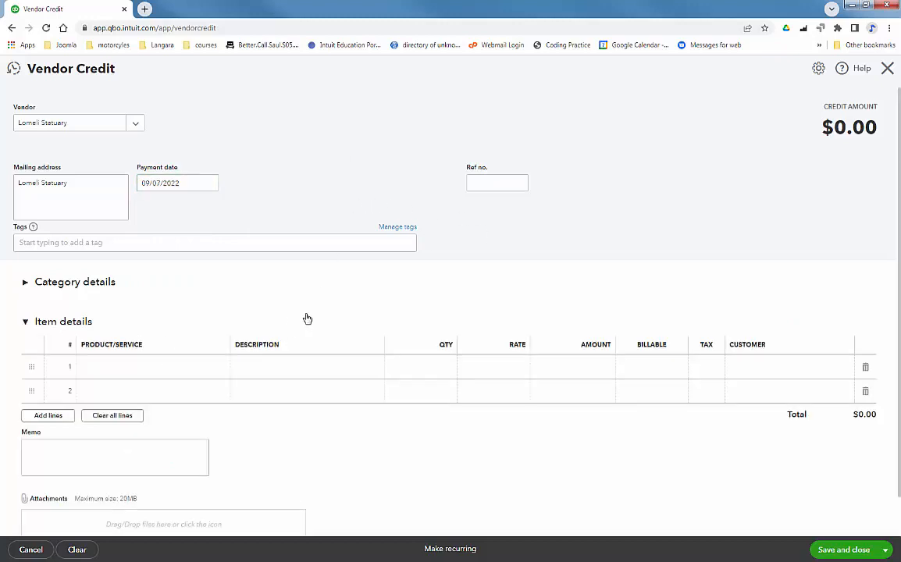
scroll(307, 318, "down", 1)
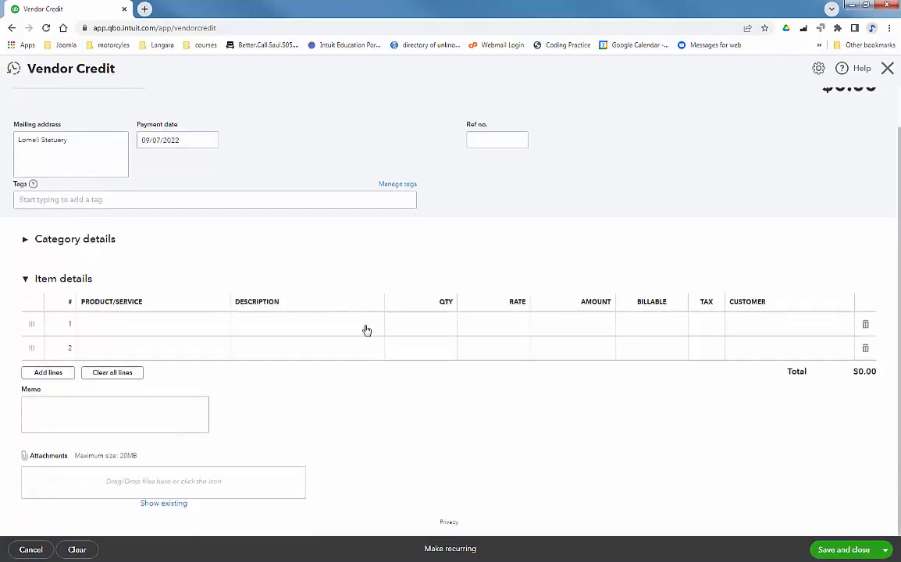
left_click(139, 327)
left_click(219, 327)
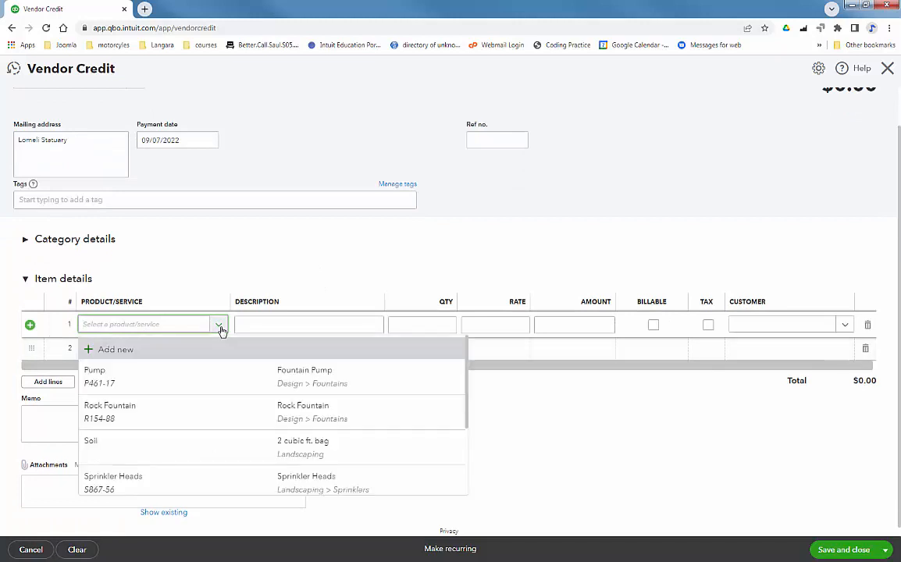
scroll(213, 402, "down", 3)
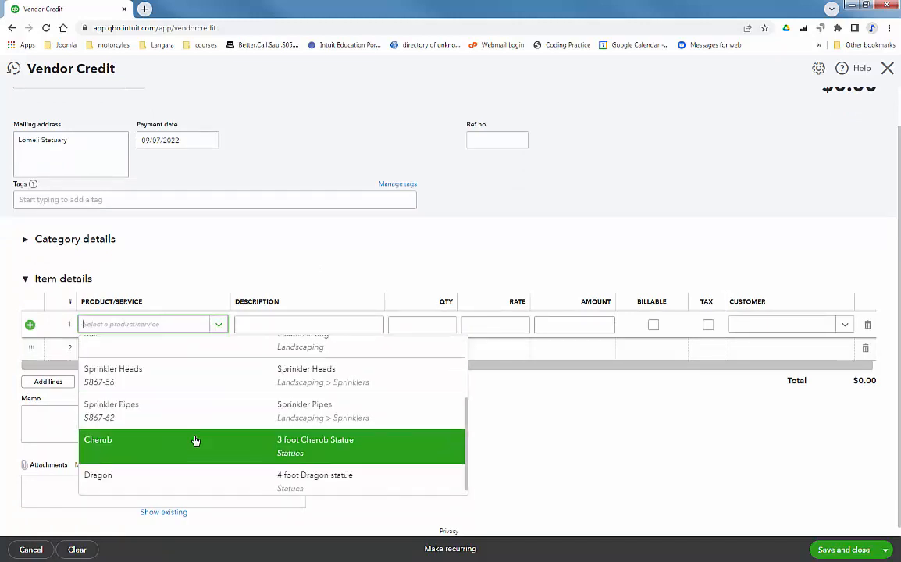
left_click(195, 441)
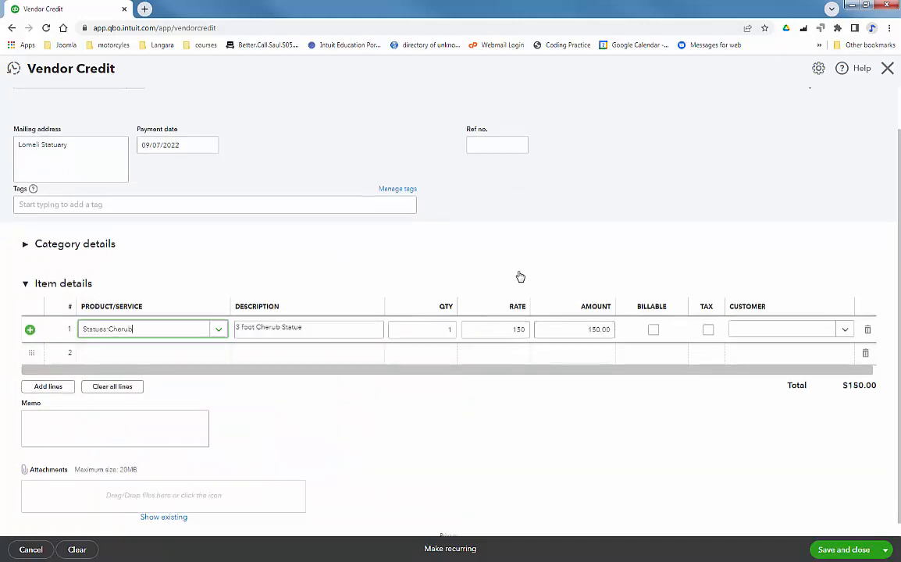
Enter the memo "statue was missing left eyebrow" on the vendor credit, then save and close it.
left_click(136, 431)
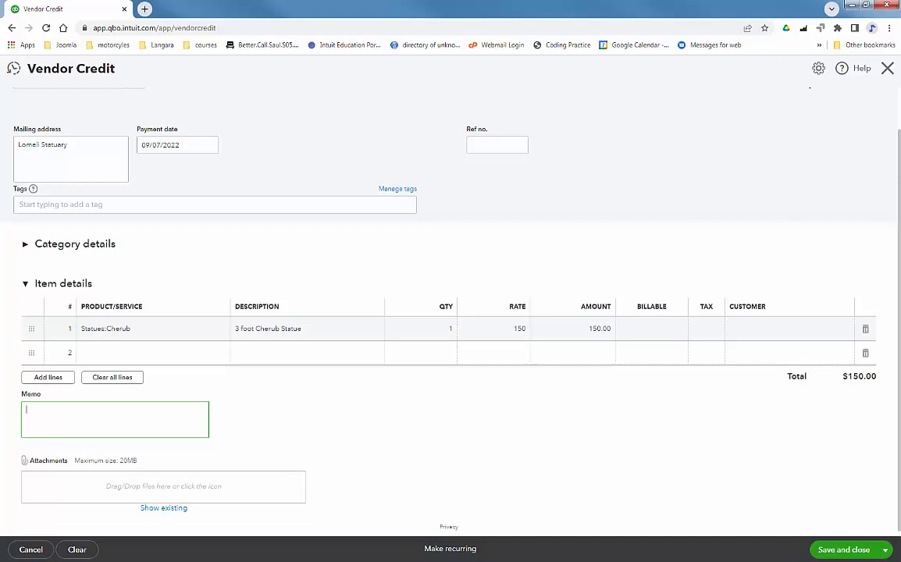
type("statue was missing left eyebrow")
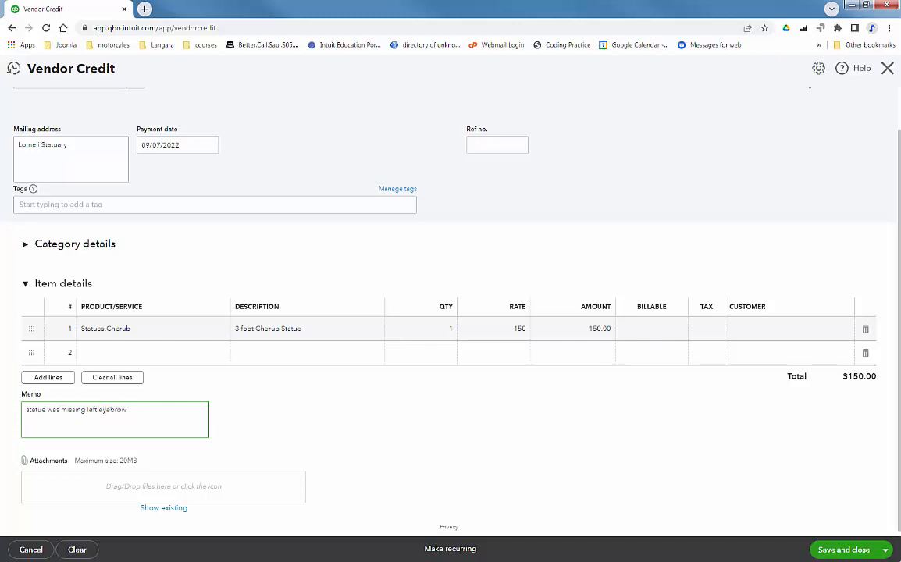
scroll(537, 448, "down", 1)
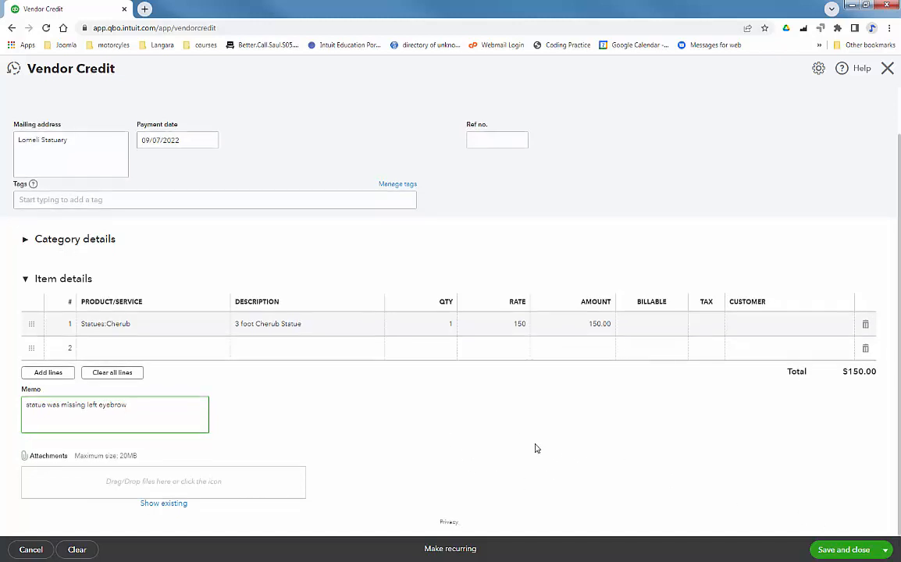
left_click(858, 555)
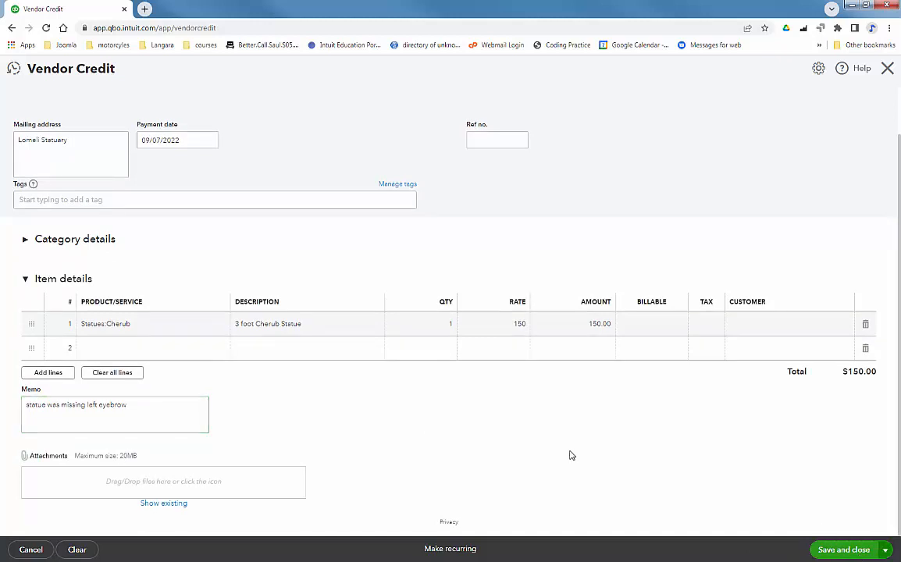
left_click(843, 550)
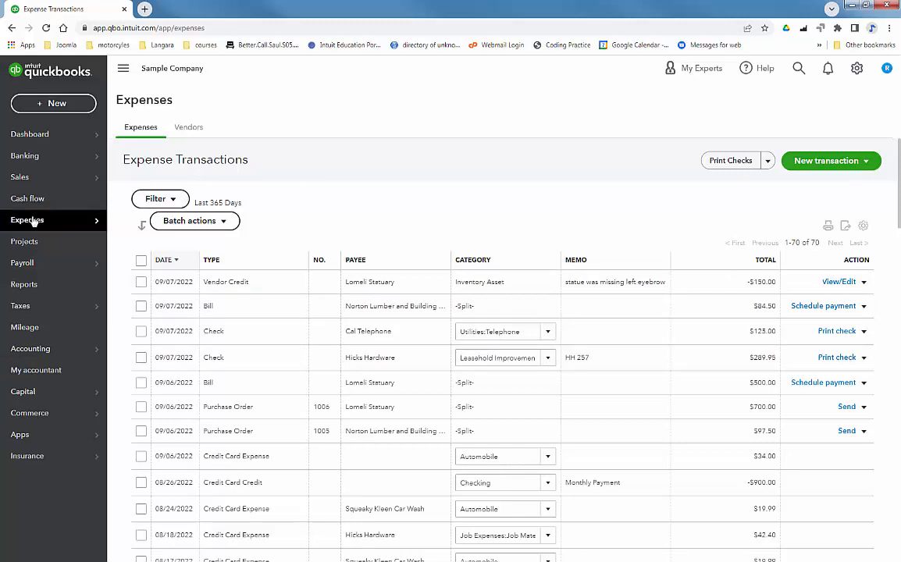
Pay all open bills in full, using the available vendor credit, and save and close the payments without scheduling them online.
mouse_move(33, 224)
left_click(768, 161)
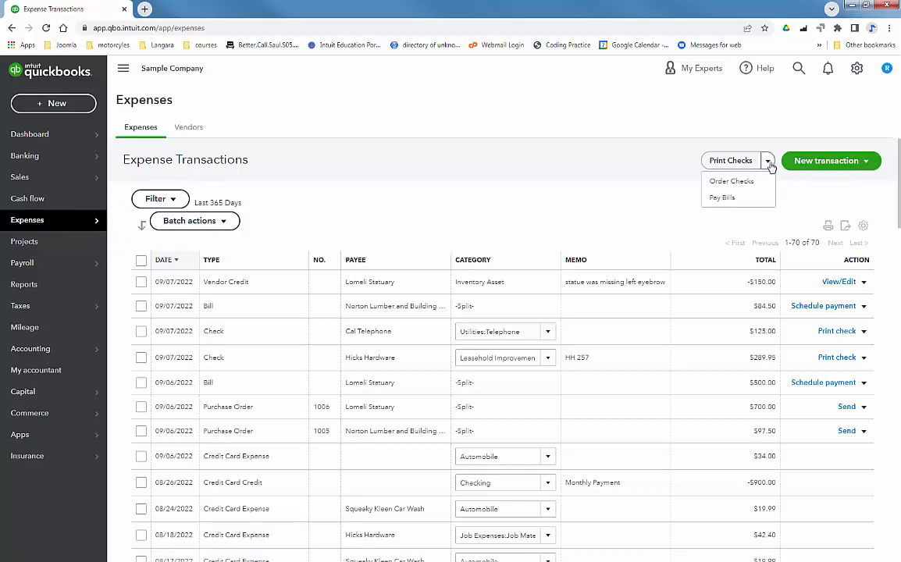
left_click(726, 198)
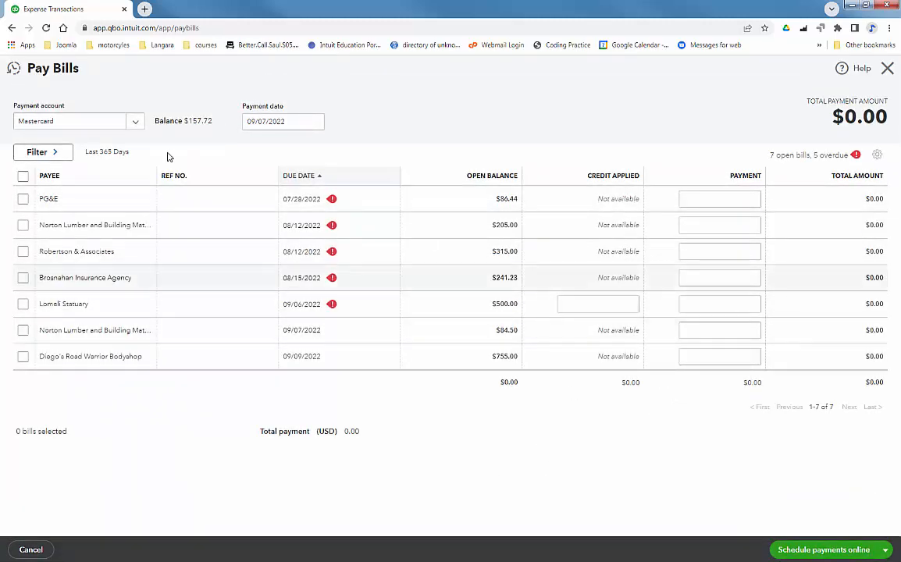
left_click(23, 177)
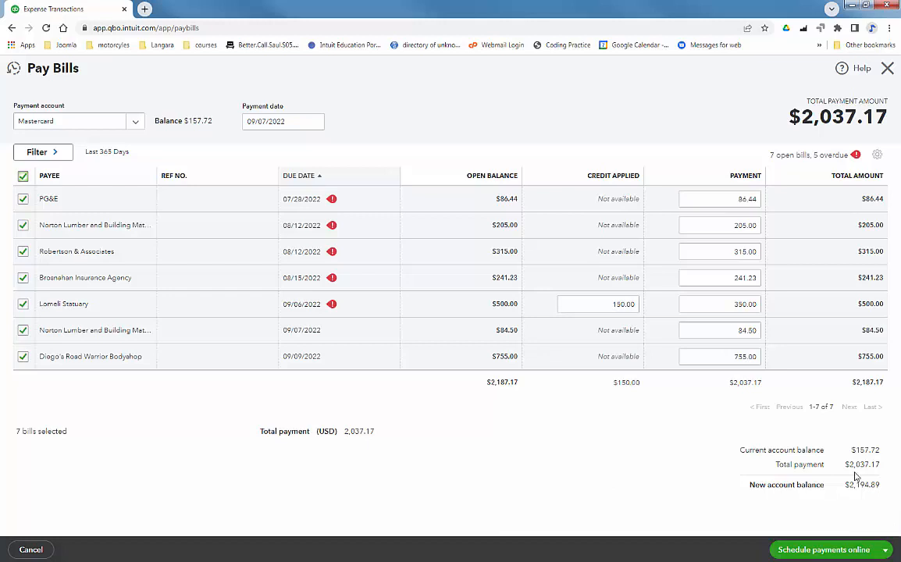
left_click(884, 549)
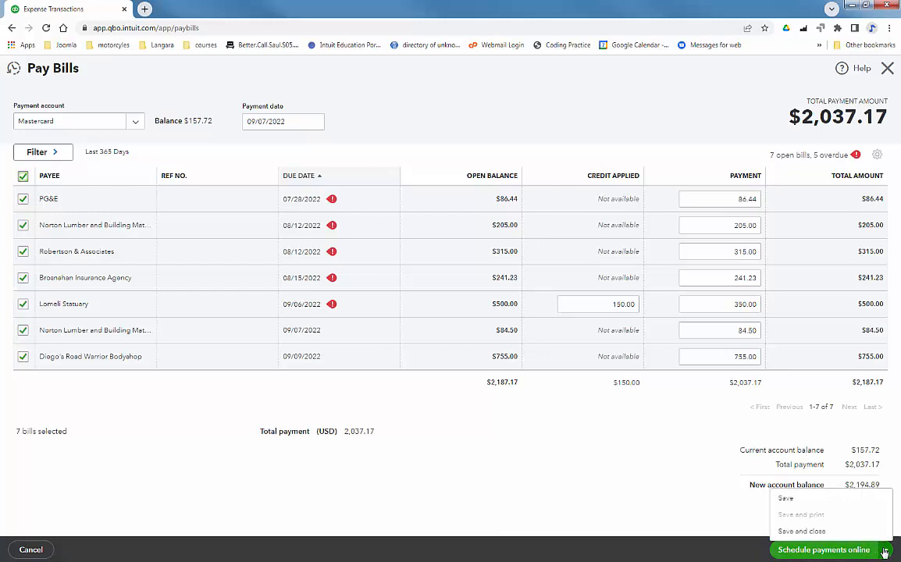
left_click(808, 535)
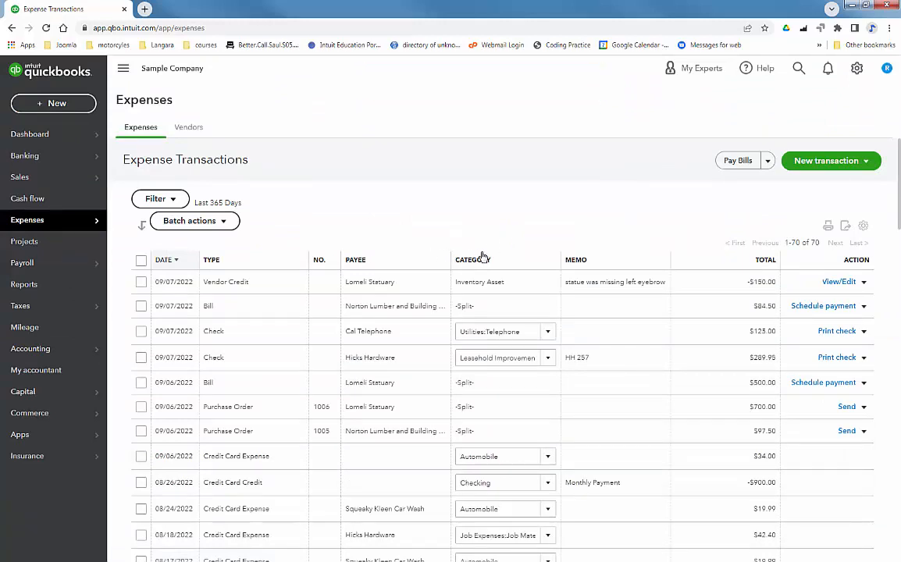
Open check printing, choose the Standard check type and finish the print checks setup.
left_click(768, 163)
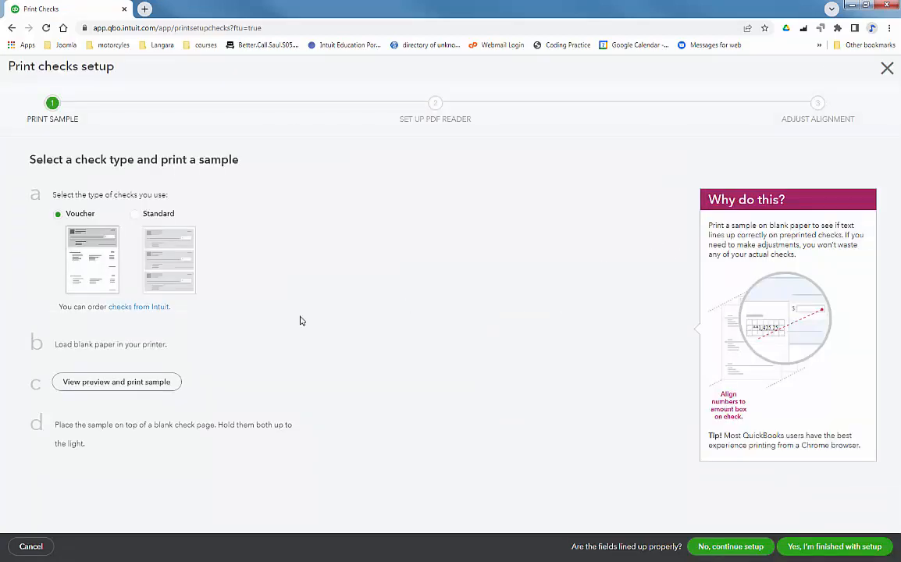
left_click(134, 215)
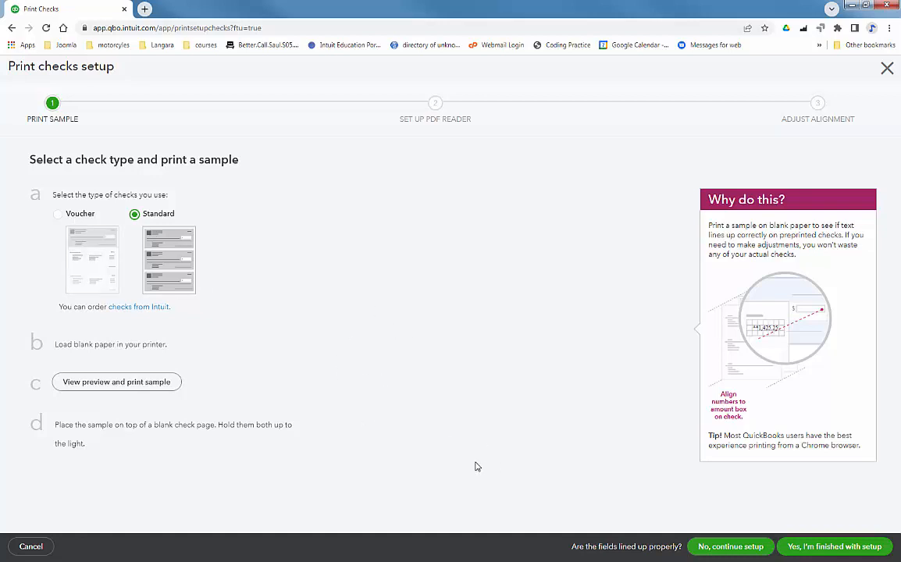
left_click(834, 547)
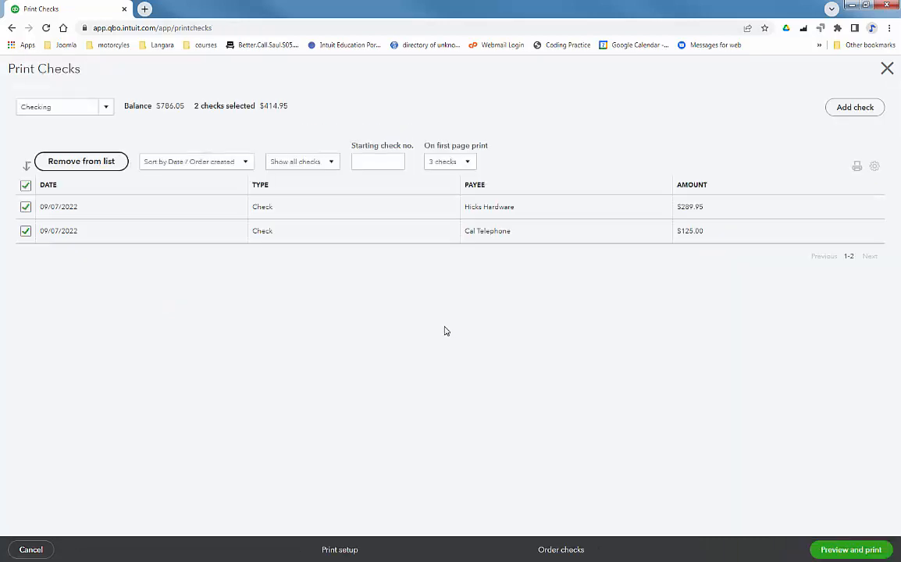
Set the starting check number to 333 and open the print preview of the selected Hicks Hardware and Cal Telephone checks.
left_click(394, 164)
type("333")
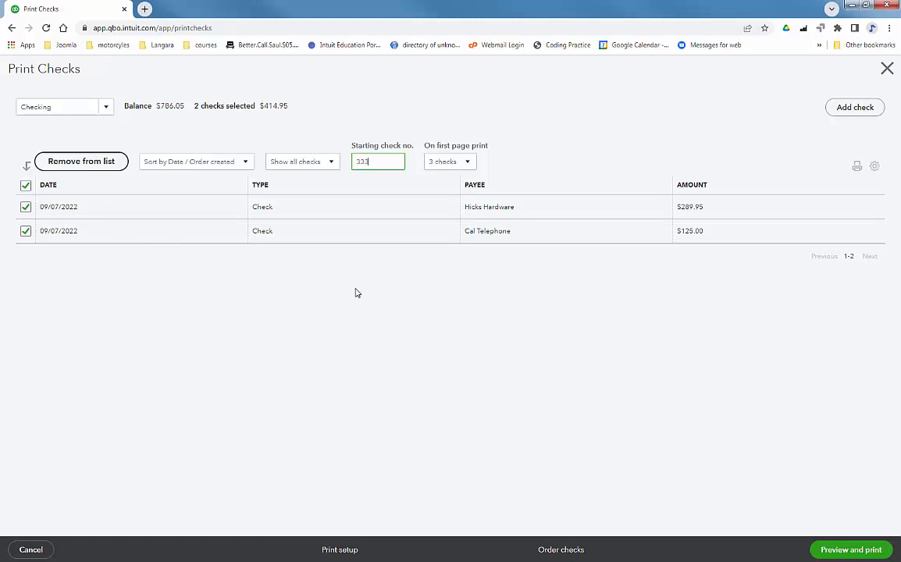
left_click(865, 553)
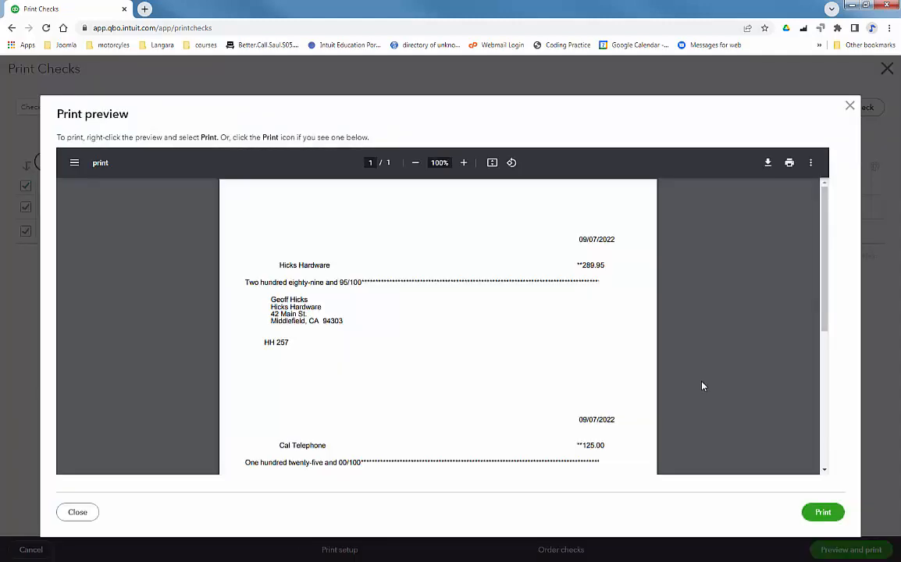
Open the printable copy of the previewed Hicks Hardware and Cal Telephone checks, close it and the preview, and confirm they all printed correctly.
scroll(605, 335, "down", 3)
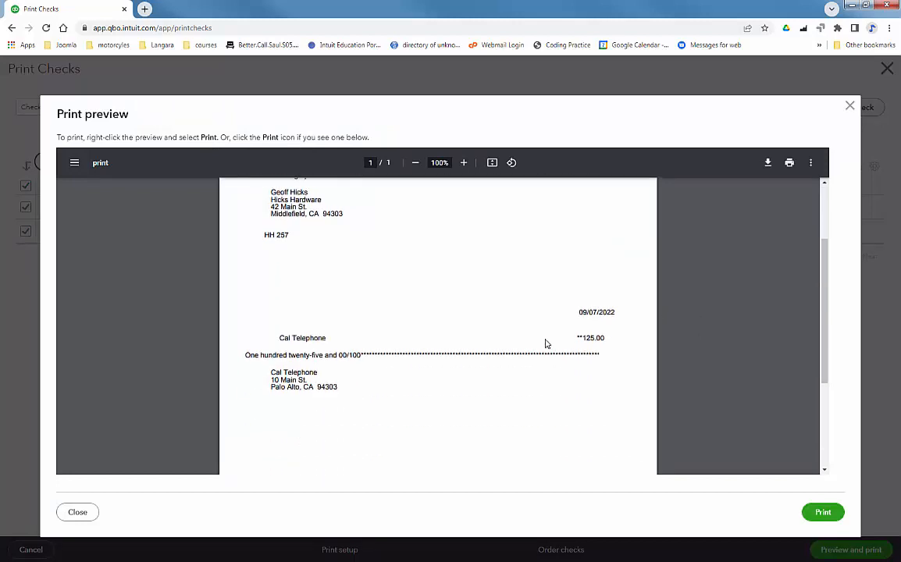
scroll(545, 342, "up", 3)
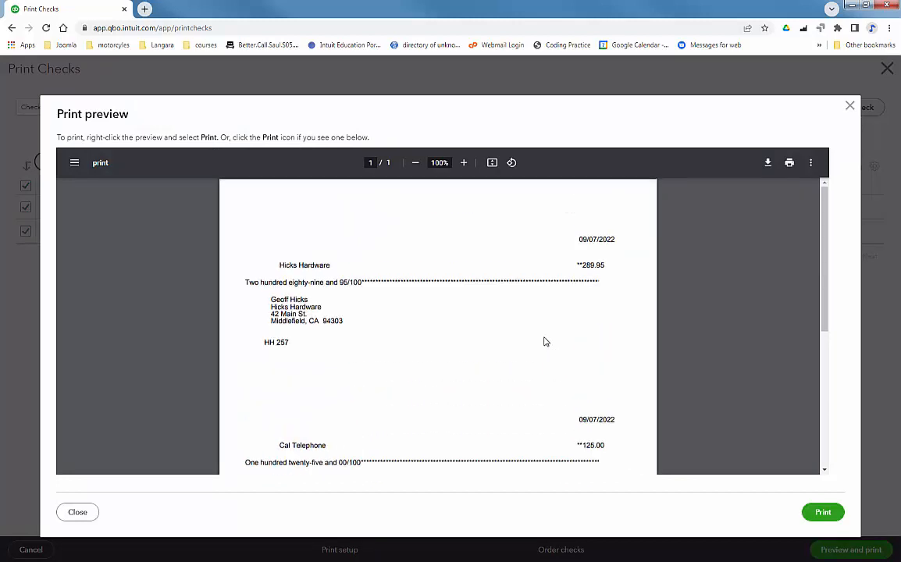
scroll(508, 314, "down", 5)
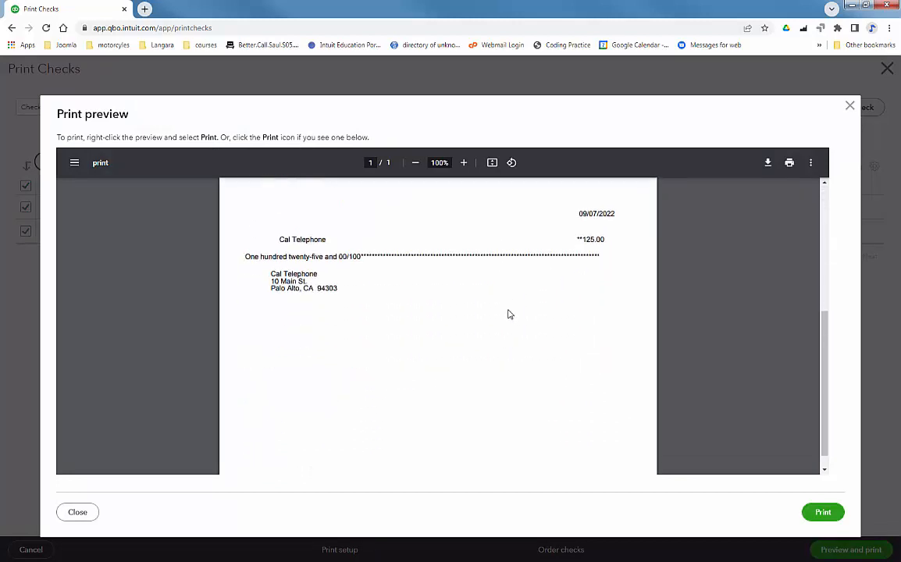
scroll(508, 315, "down", 2)
scroll(510, 318, "up", 7)
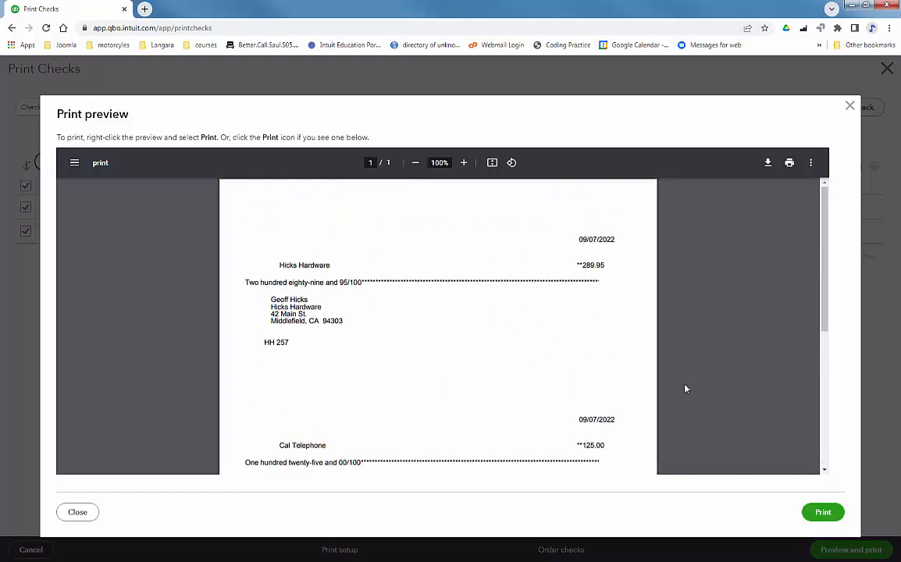
left_click(824, 512)
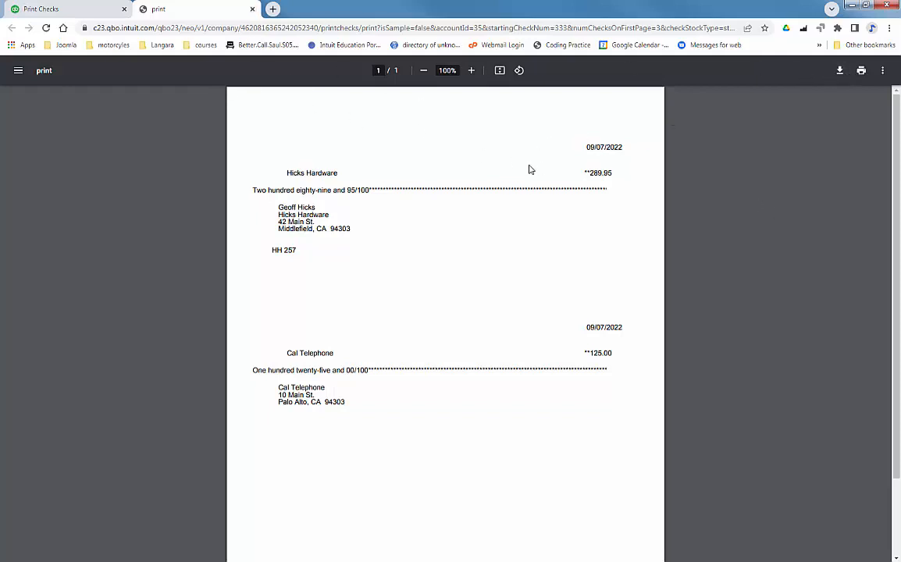
left_click(253, 12)
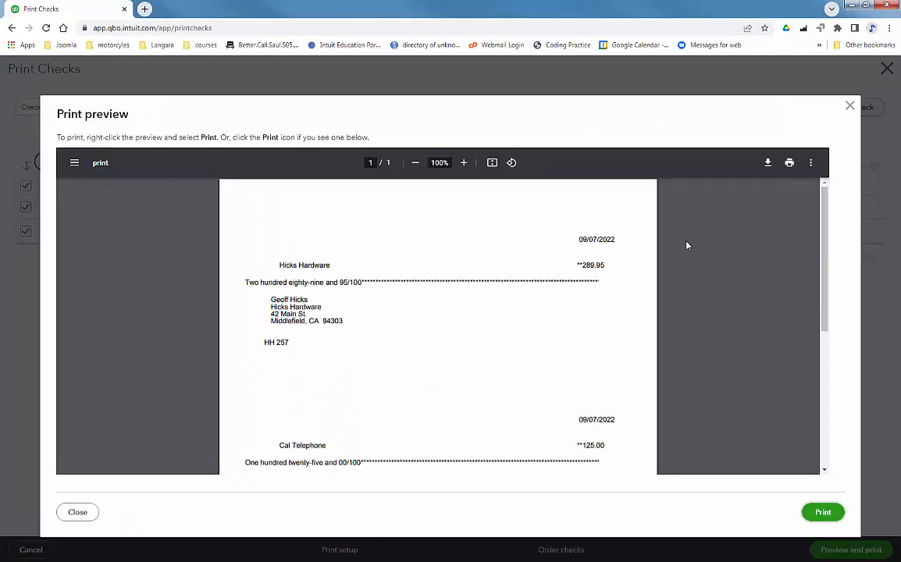
left_click(850, 106)
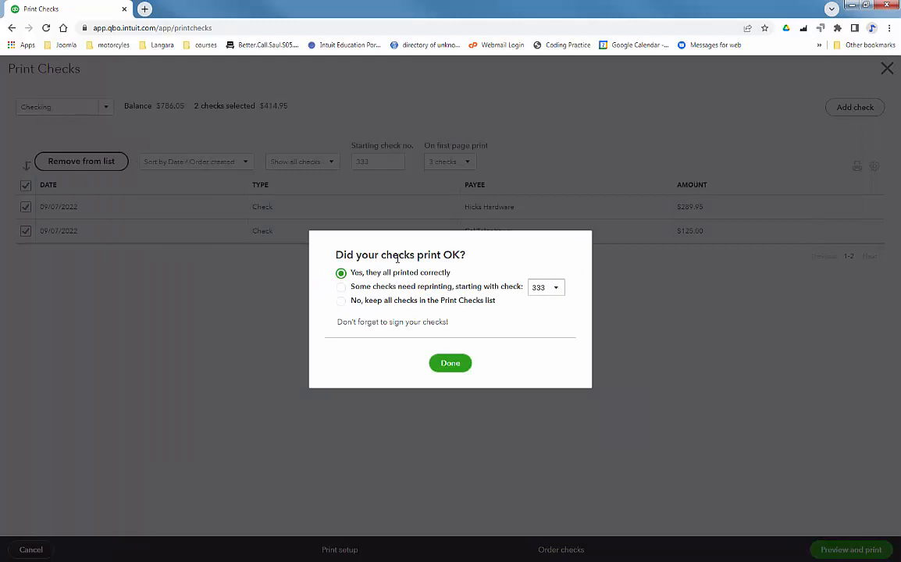
left_click(449, 367)
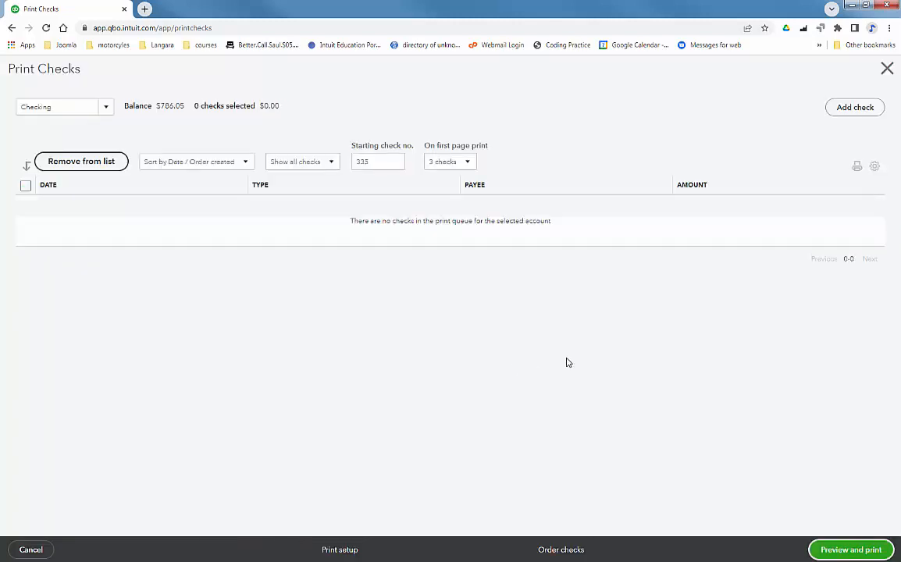